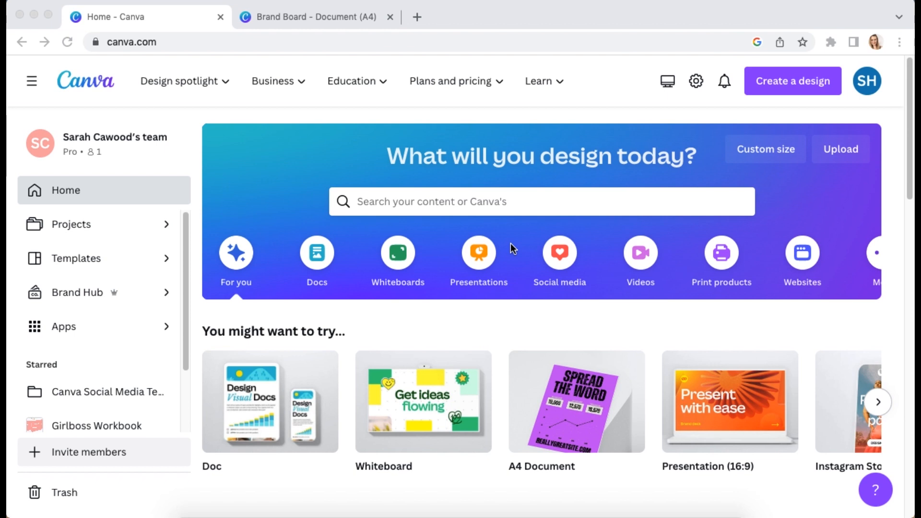
Step: Review the Brand Board document's logos, colours, fonts and mood board sections as a layout reference
left_click(333, 16)
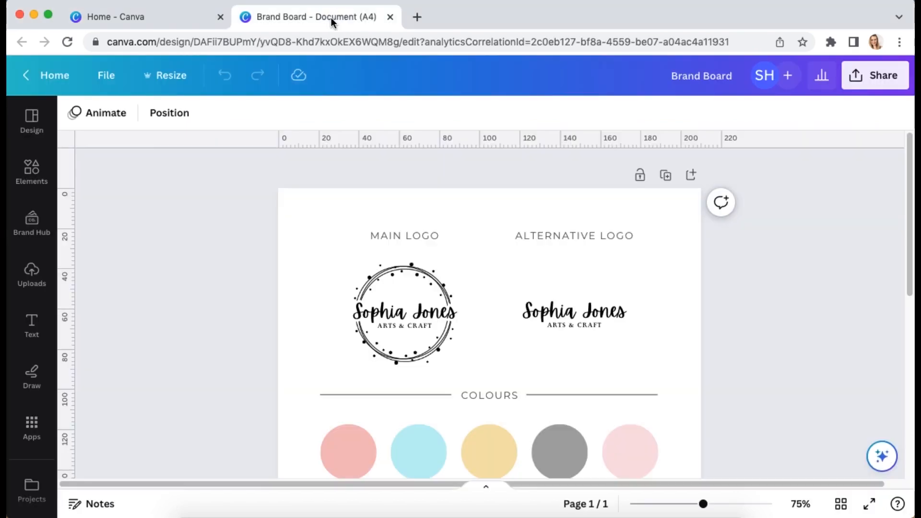
scroll(779, 325, "down", 2)
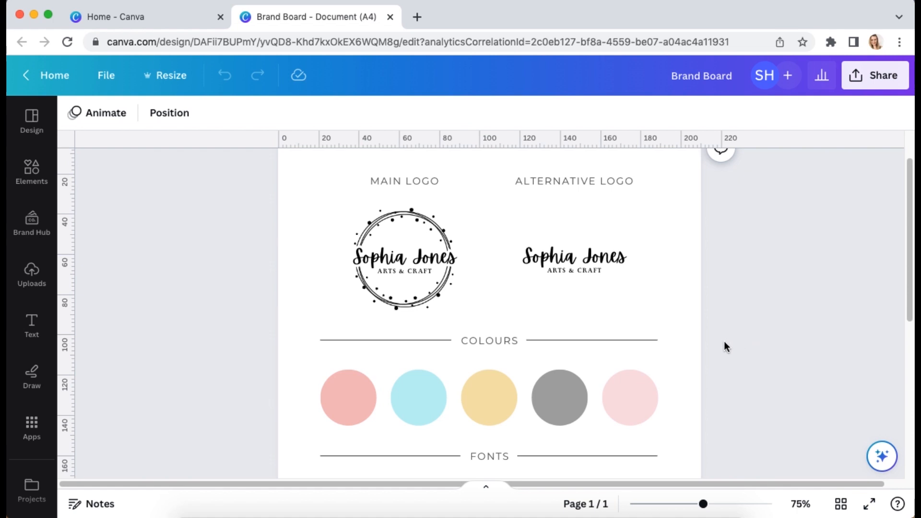
scroll(724, 342, "down", 5)
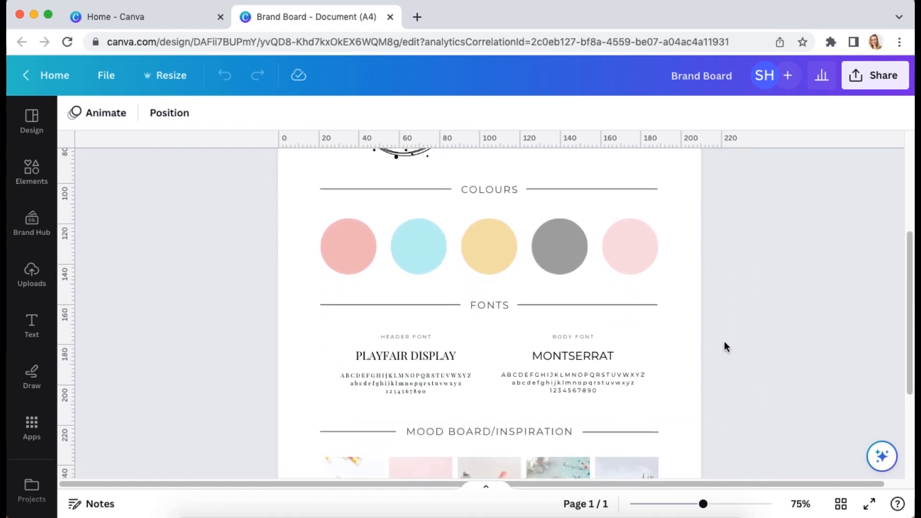
scroll(724, 341, "down", 4)
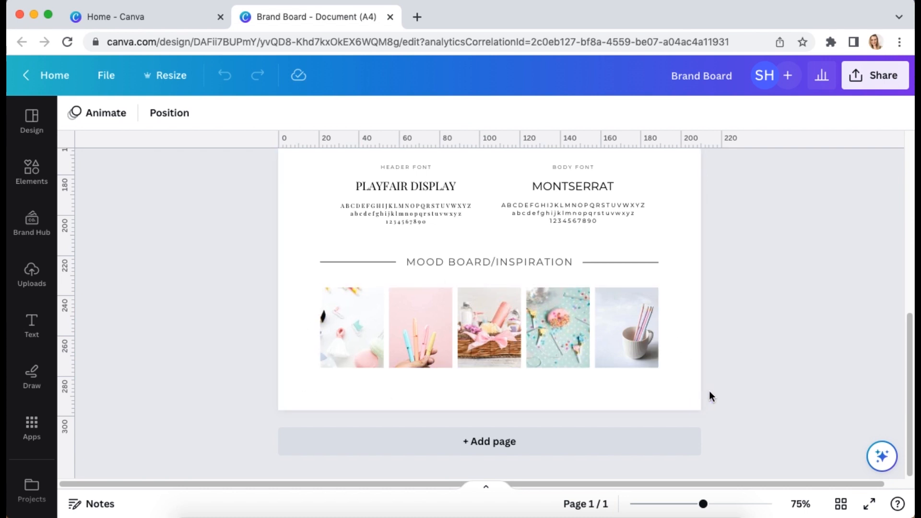
scroll(713, 379, "up", 4)
scroll(713, 379, "up", 5)
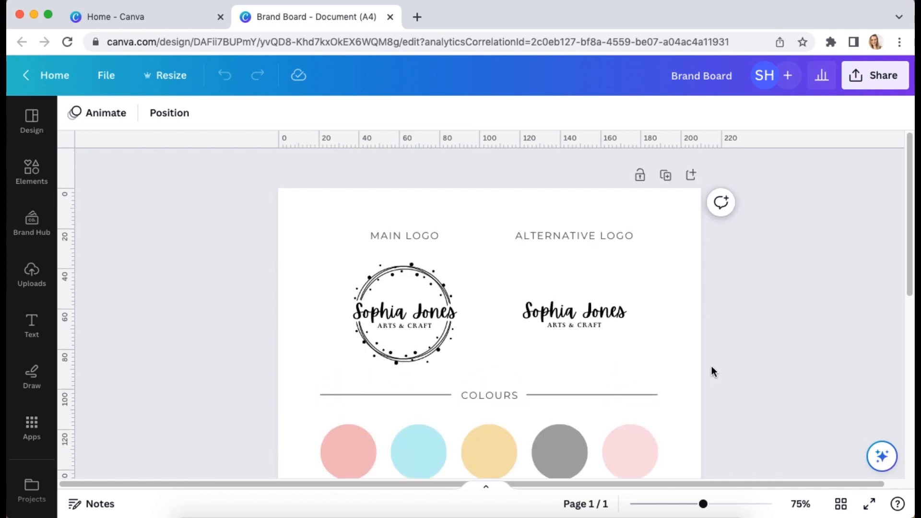
scroll(712, 366, "down", 2)
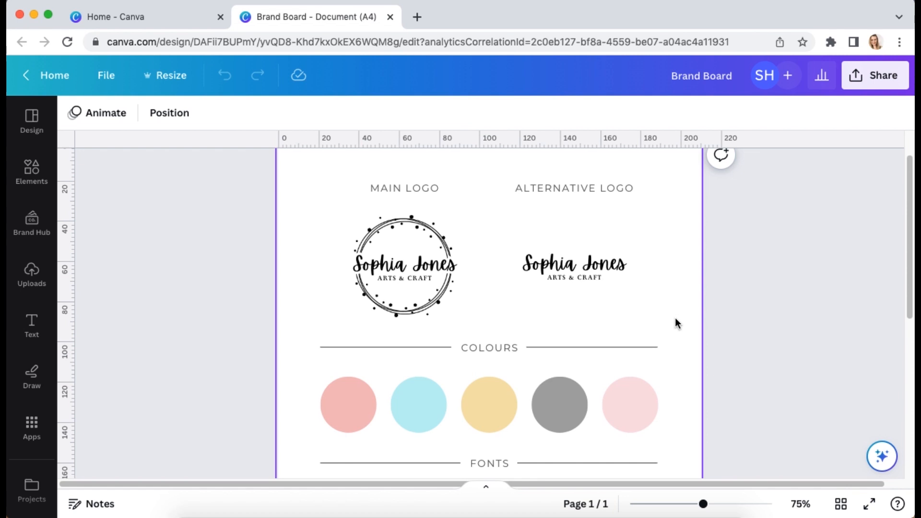
Step: Create a new blank A4 document from the Canva home page and hide the design templates
left_click(187, 18)
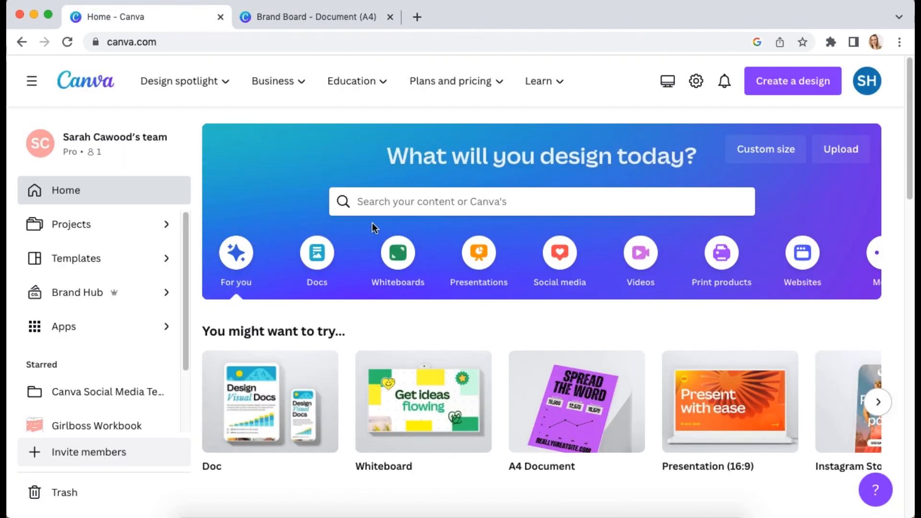
left_click(795, 91)
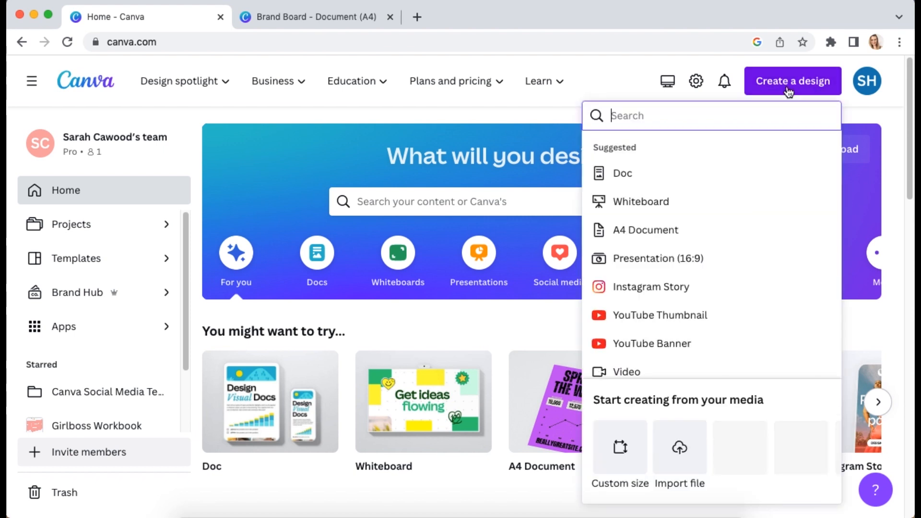
left_click(663, 230)
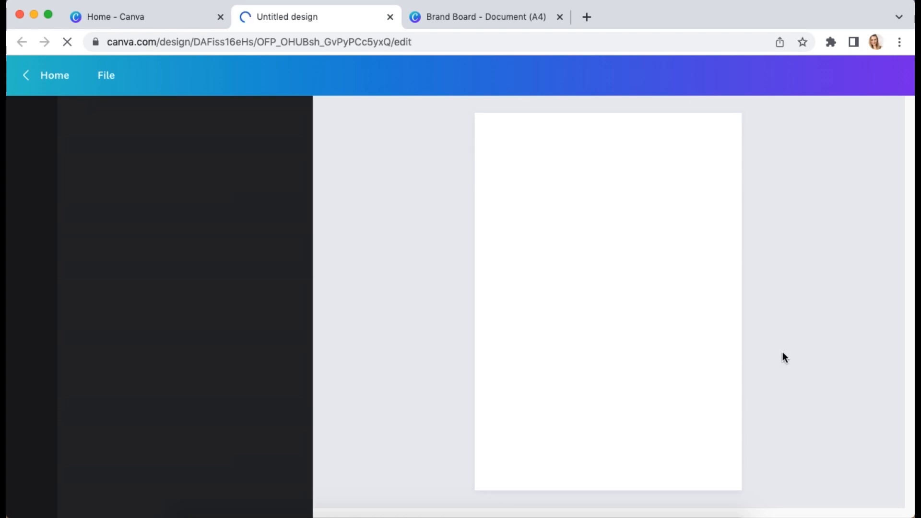
left_click(318, 309)
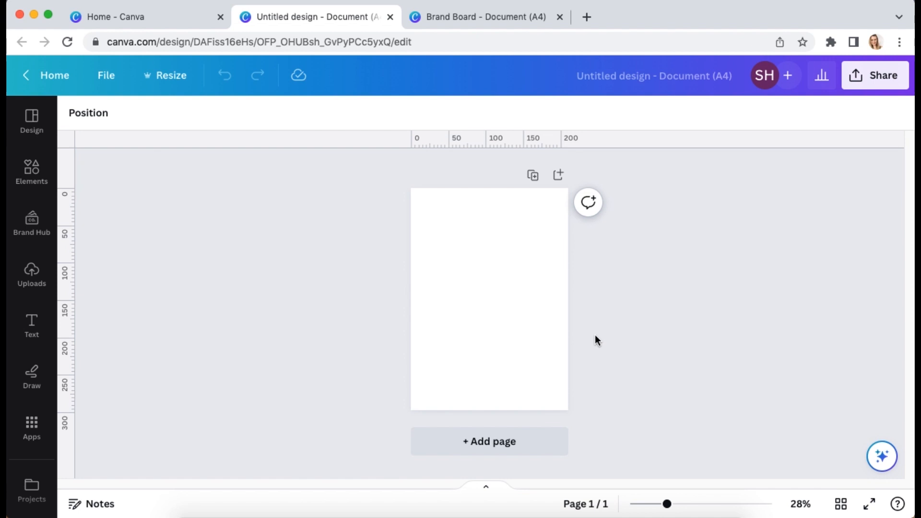
Step: Check the mood board layout in the Brand Board document, and show margins in the blank A4 design
key("super+equal")
key("super+equal")
scroll(613, 340, "down", 2)
scroll(612, 344, "down", 3)
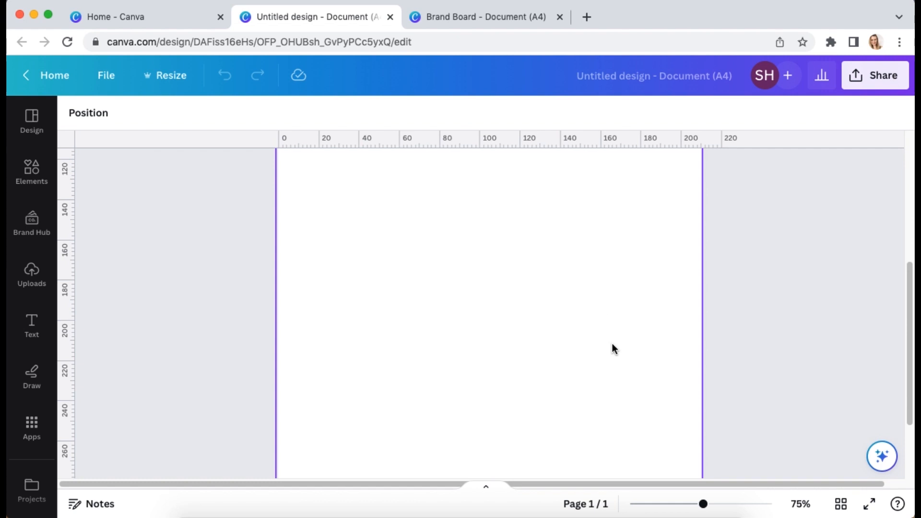
left_click(498, 17)
scroll(699, 356, "down", 7)
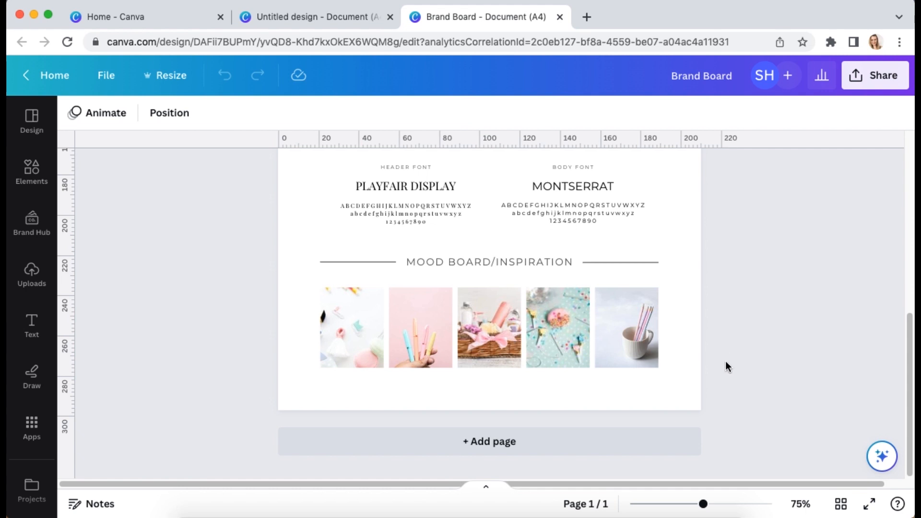
left_click(278, 19)
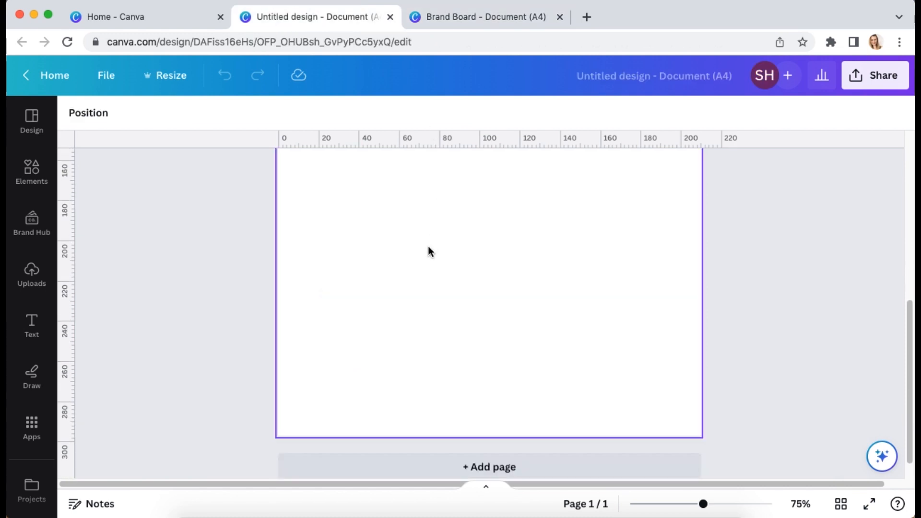
left_click(104, 78)
mouse_move(171, 262)
left_click(350, 330)
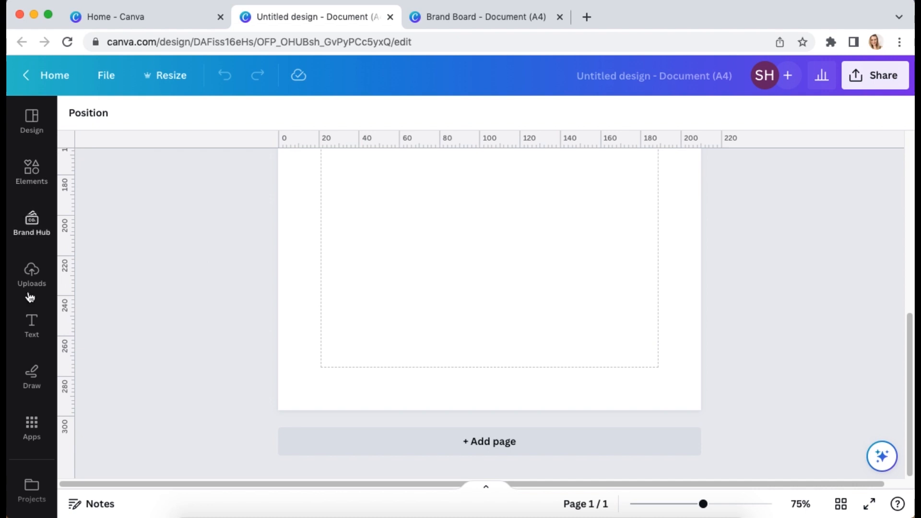
Step: Open the full set of frames in the element library and search it for rectangle
left_click(22, 185)
scroll(217, 380, "down", 2)
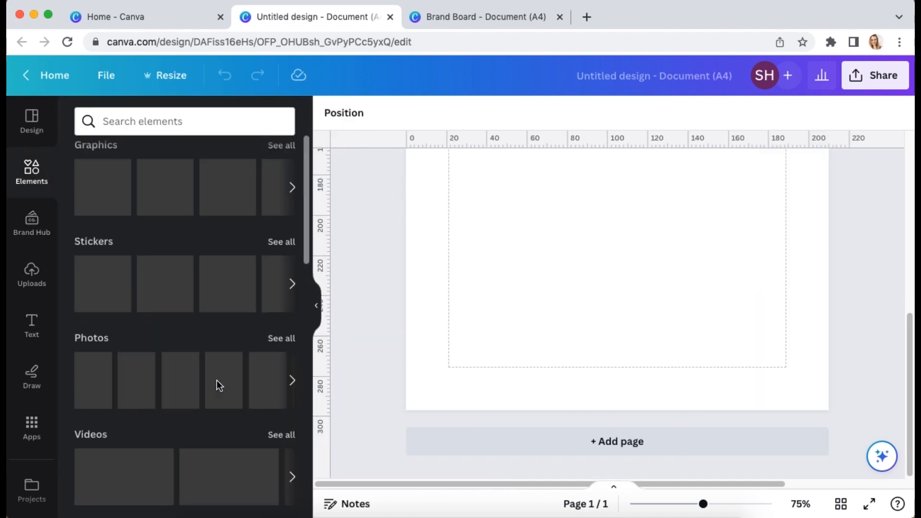
scroll(217, 380, "down", 3)
scroll(217, 378, "up", 8)
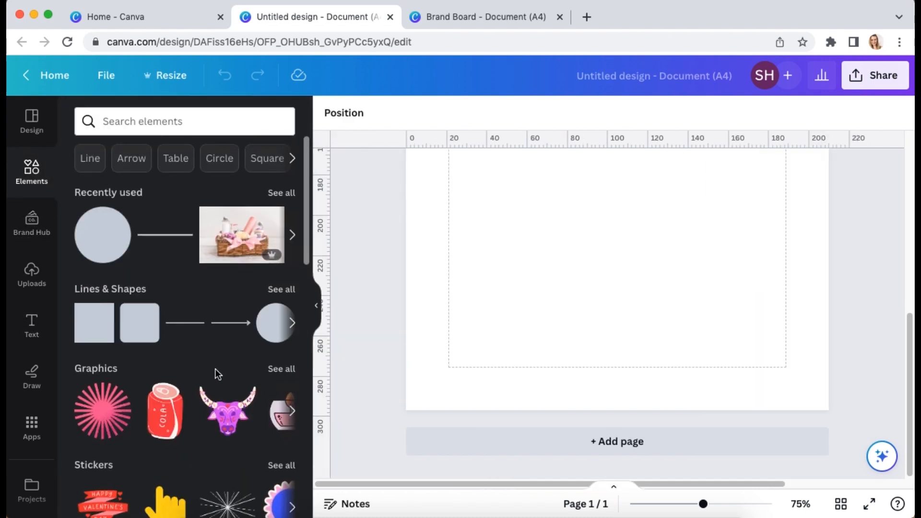
scroll(217, 374, "down", 12)
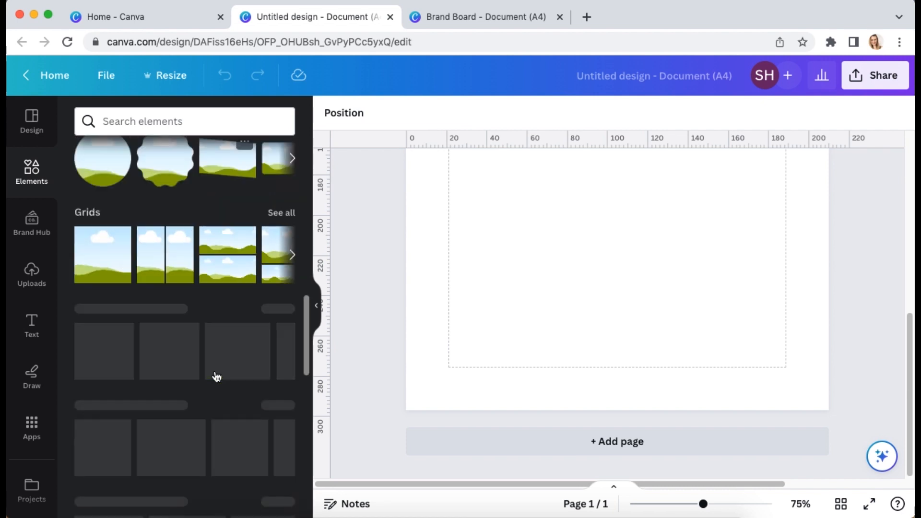
scroll(218, 360, "down", 3)
scroll(217, 349, "up", 2)
left_click(281, 170)
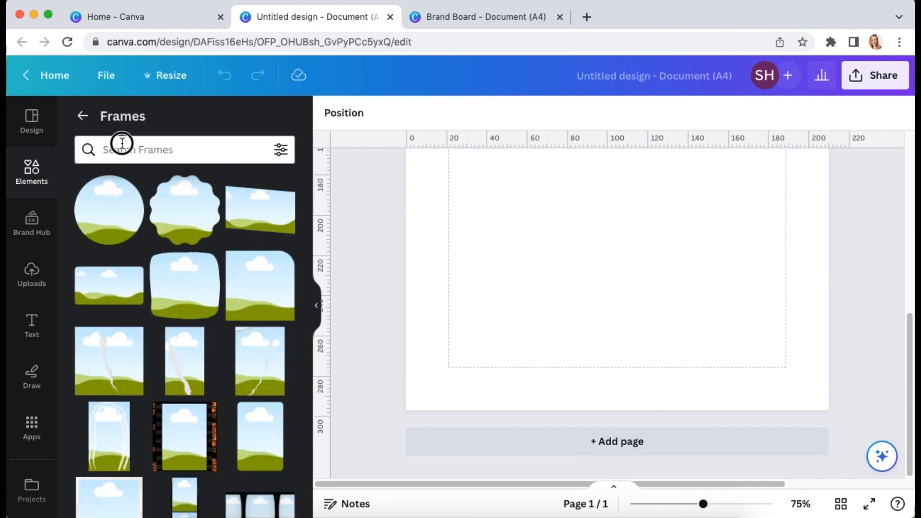
left_click(122, 143)
type("rec")
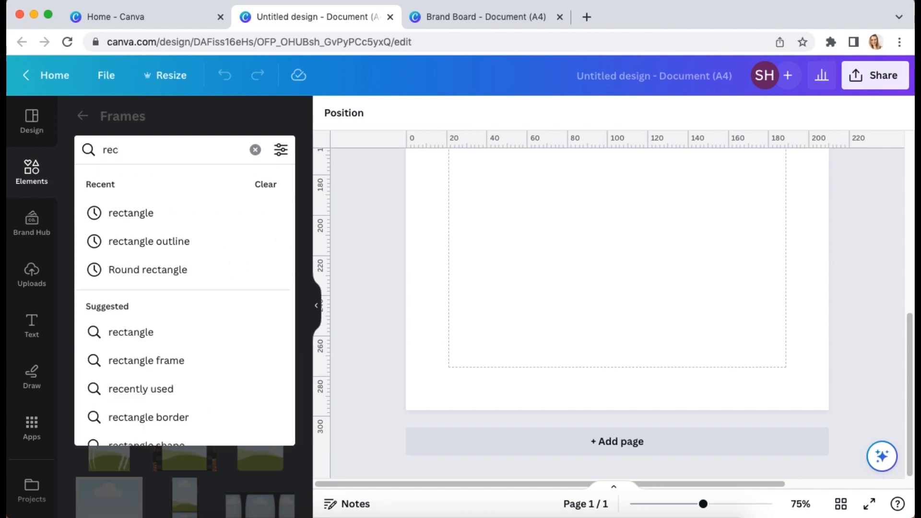
left_click(151, 215)
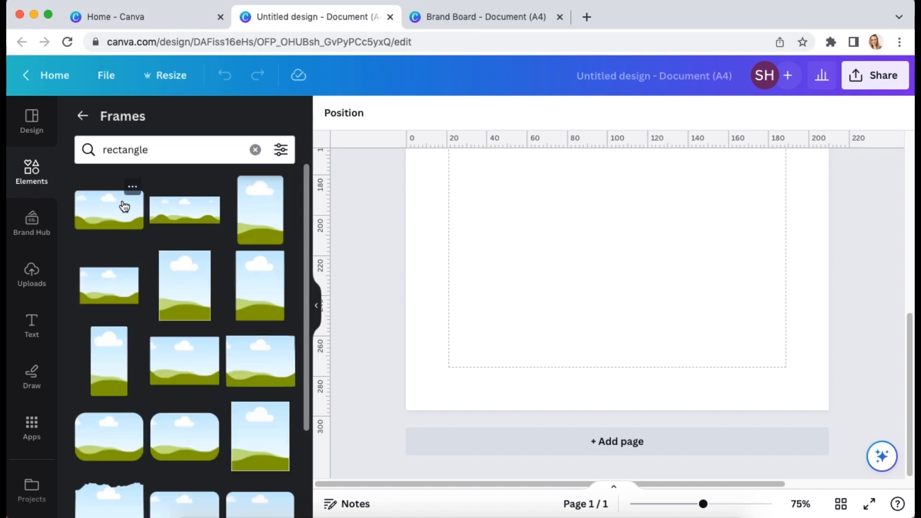
Step: Add a plain, borderless portrait rectangle frame and place it in the page's lower-left margin corner
left_click(183, 305)
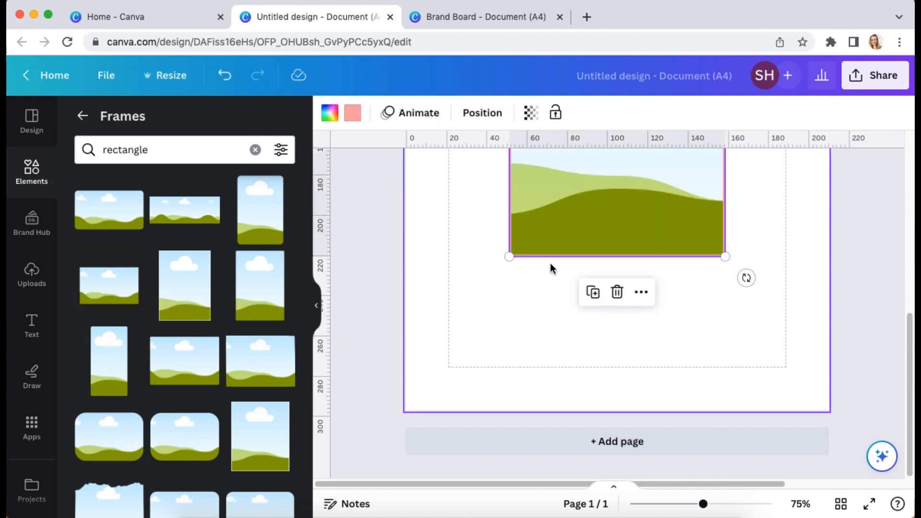
key("Delete")
left_click(262, 296)
left_click(779, 218)
left_click_drag(611, 233, 569, 307)
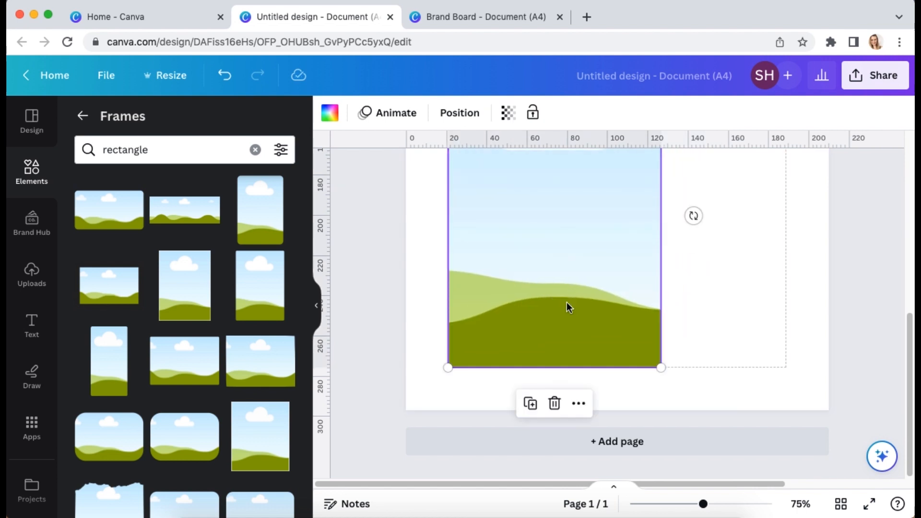
Step: Shrink the frame to about 34 mm wide and 48 mm tall, keeping it in the lower-left margin corner
scroll(569, 307, "up", 3)
left_click_drag(660, 175, 534, 396)
scroll(589, 362, "down", 1)
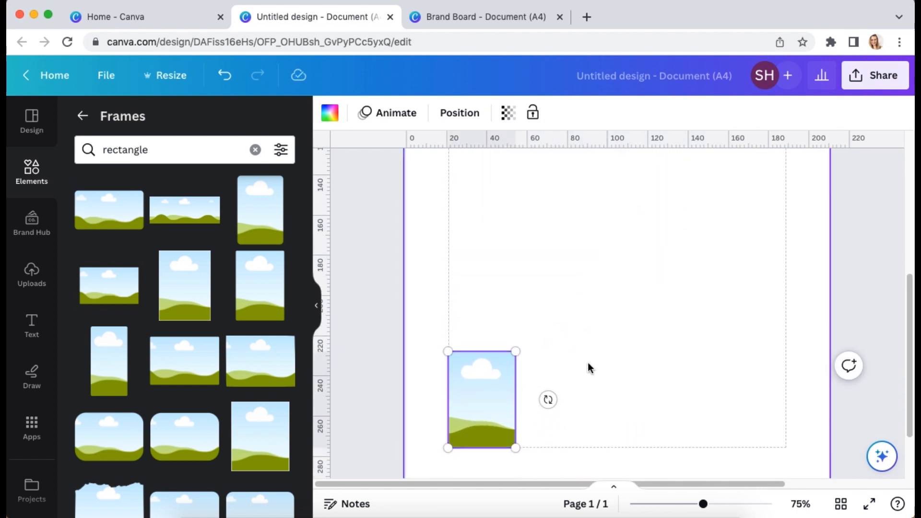
Step: Duplicate the frame into an evenly spaced row of five and scale the row to fit between the side margins
scroll(589, 362, "down", 1)
key("super+d")
left_click_drag(499, 352, 770, 356)
key("super+d")
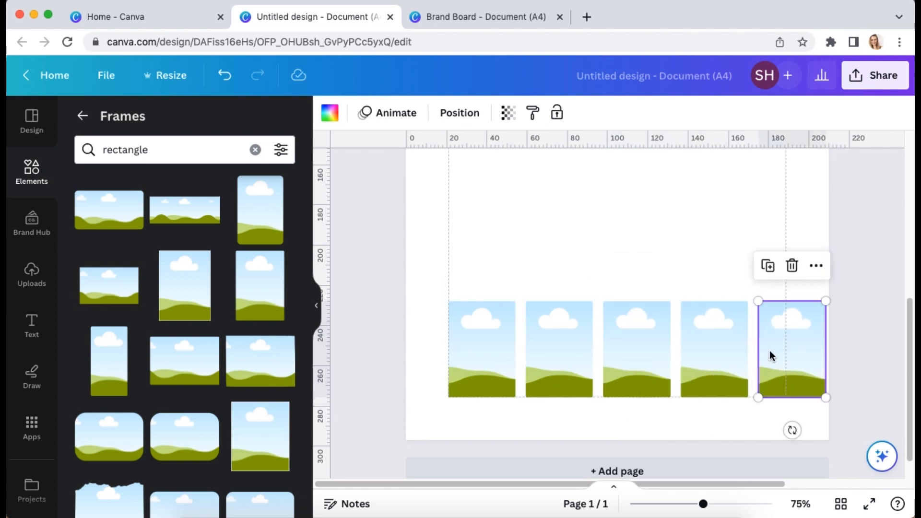
left_click_drag(494, 252, 788, 328)
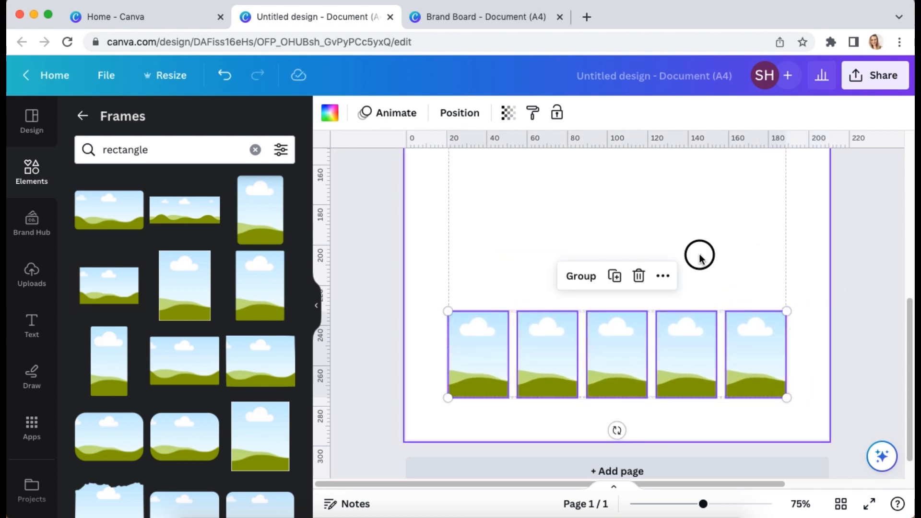
left_click(700, 256)
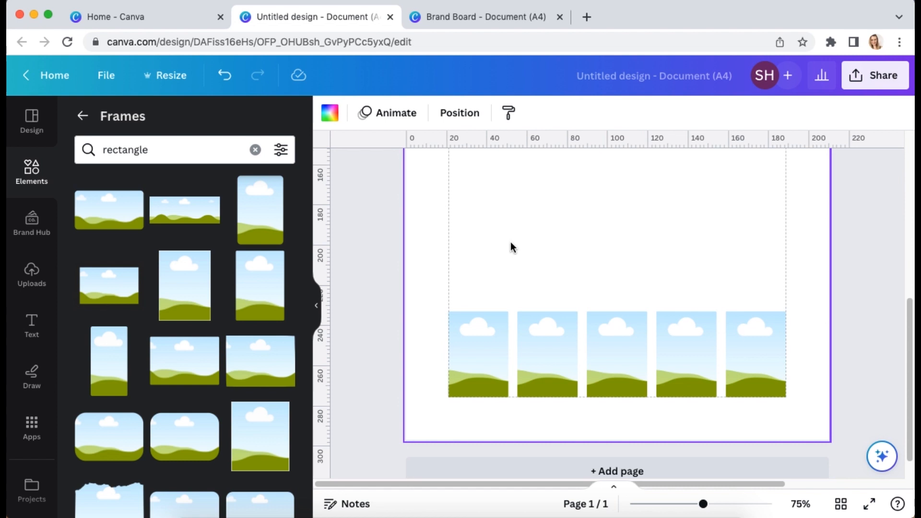
Step: Search the photo library for pastels and browse the images for mood board candidates
scroll(27, 377, "down", 2)
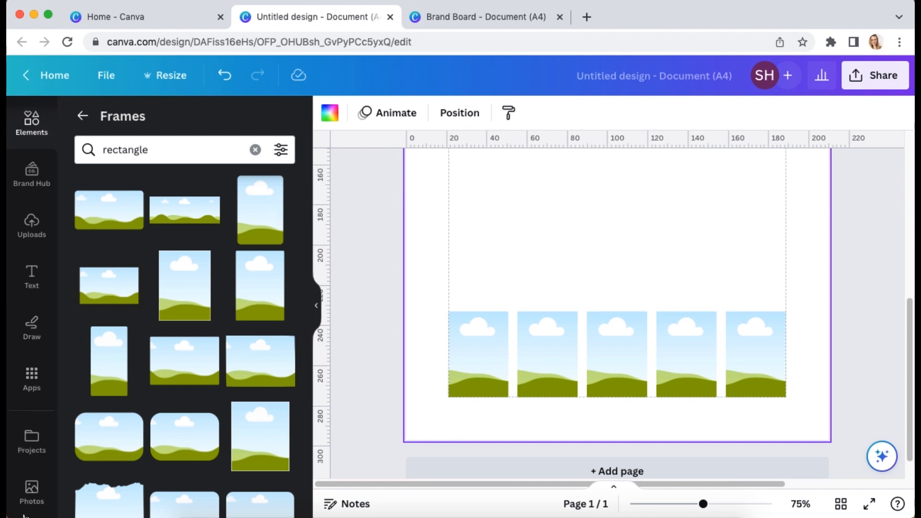
left_click(32, 492)
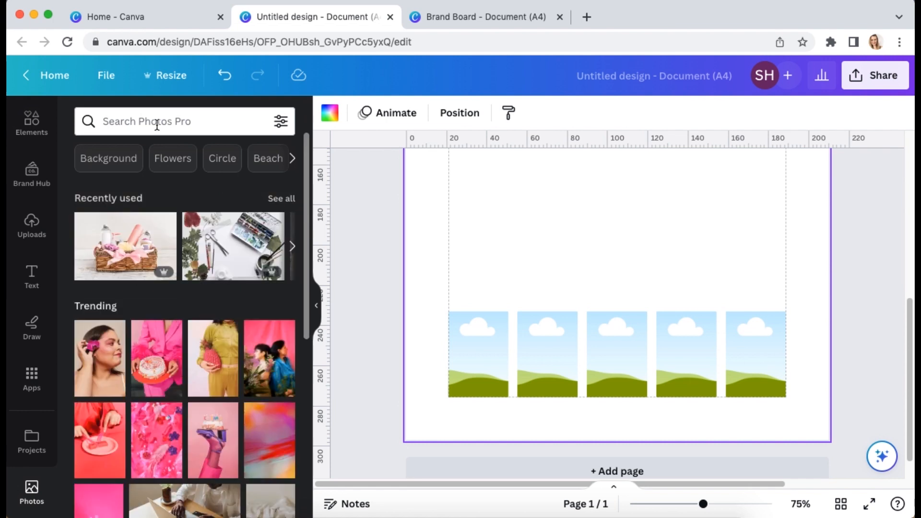
left_click(152, 123)
type("pastel")
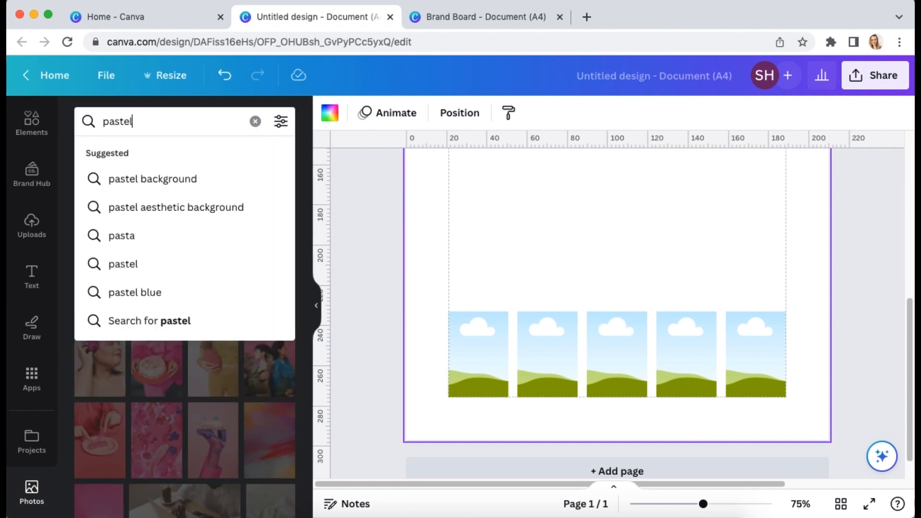
type("s")
key("Return")
scroll(204, 374, "down", 3)
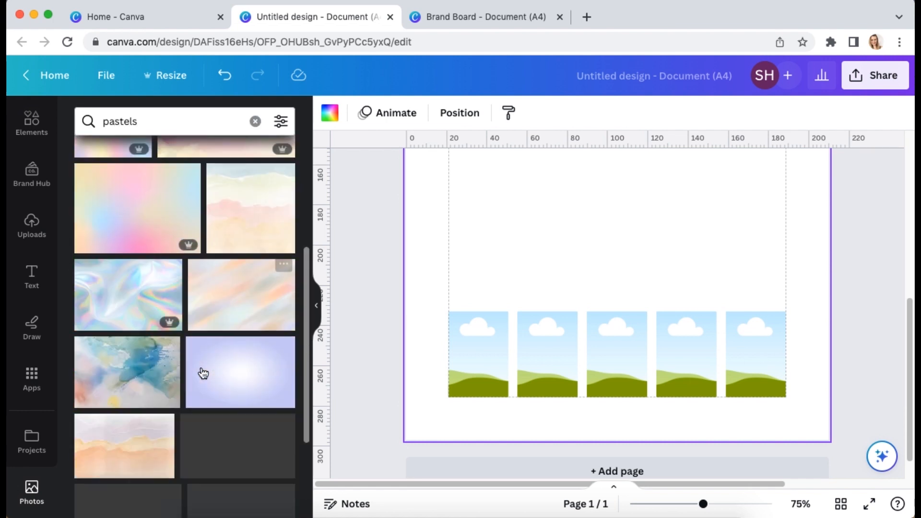
scroll(179, 160, "down", 5)
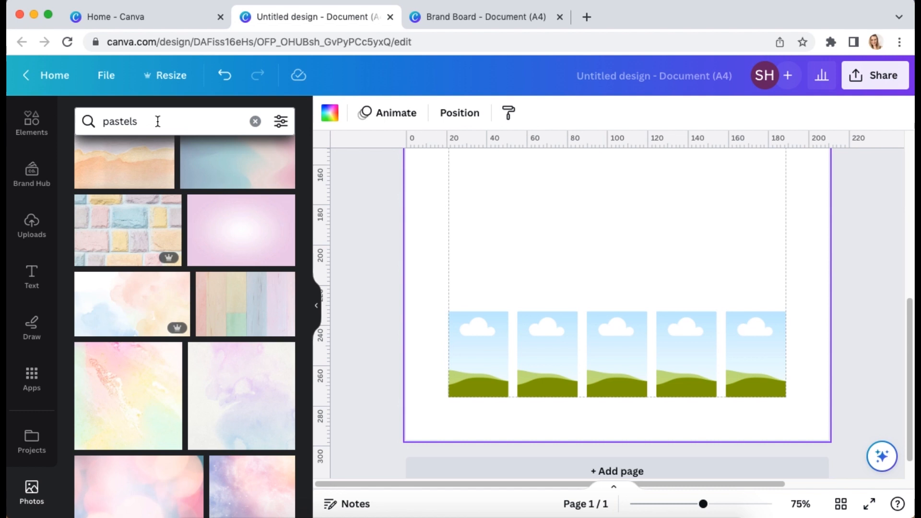
scroll(235, 360, "down", 2)
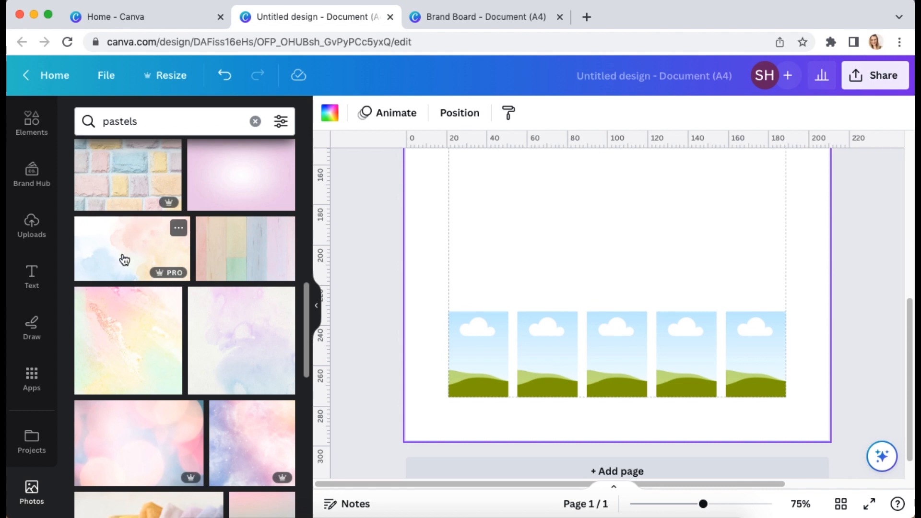
left_click(317, 305)
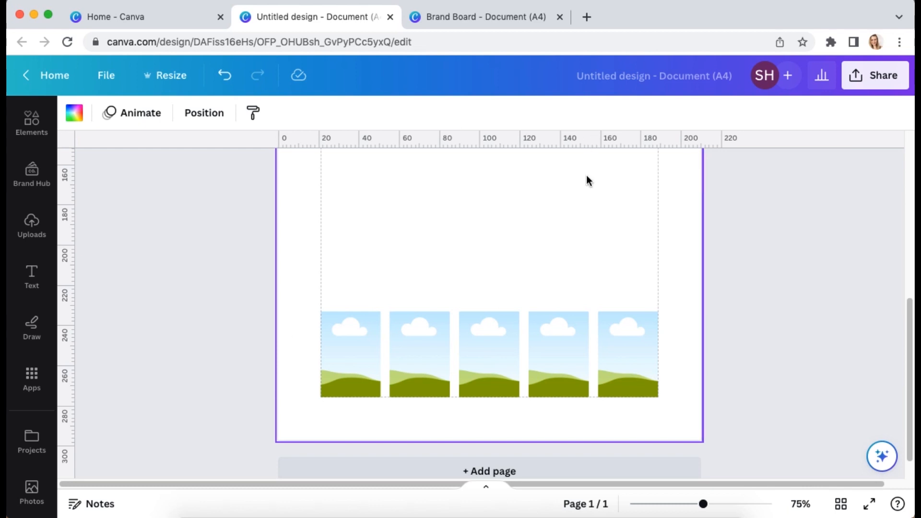
Step: Search Google for unsplash in a new browser tab and open the Unsplash website
scroll(586, 173, "up", 1)
left_click(586, 18)
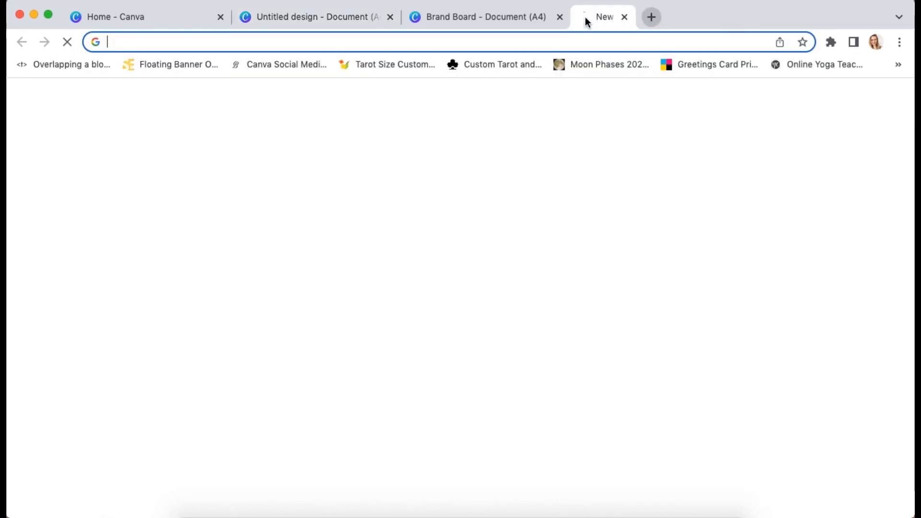
left_click(417, 304)
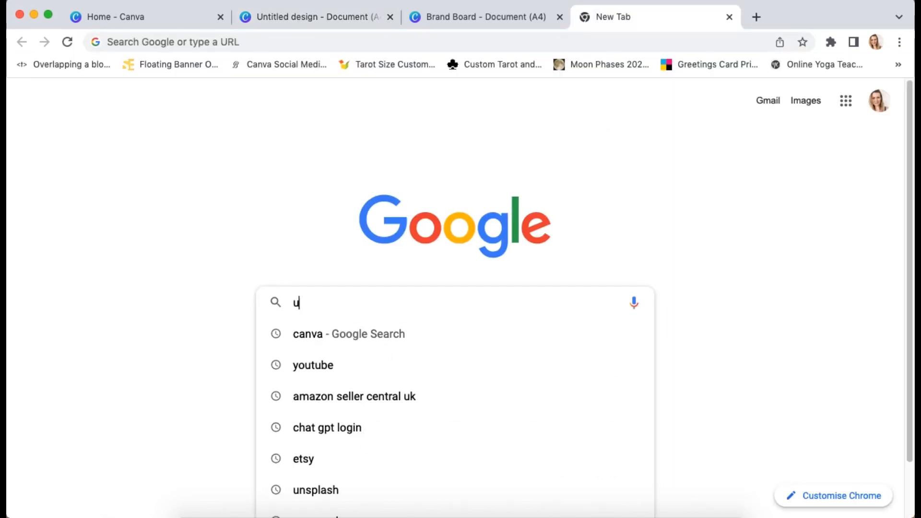
type("u")
key("Return")
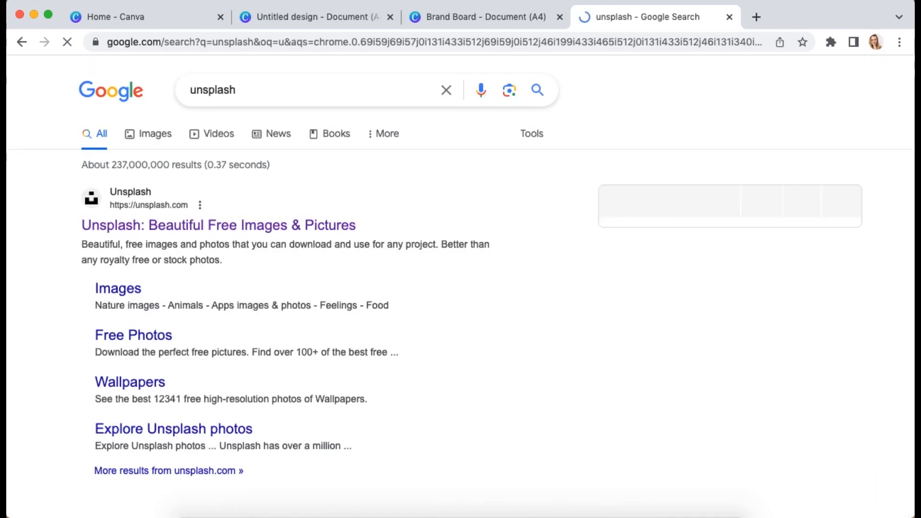
left_click(209, 225)
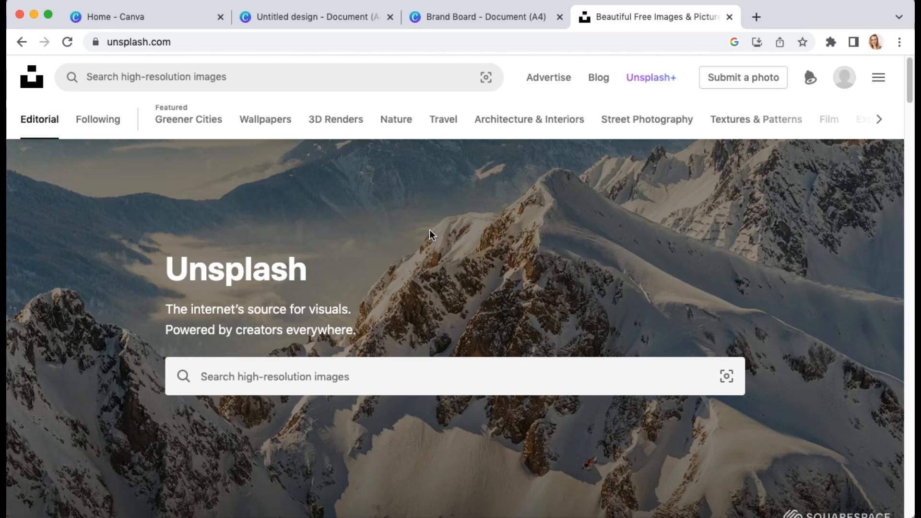
Step: Search Unsplash for pastels and look through the photos for mood board candidates
left_click(274, 378)
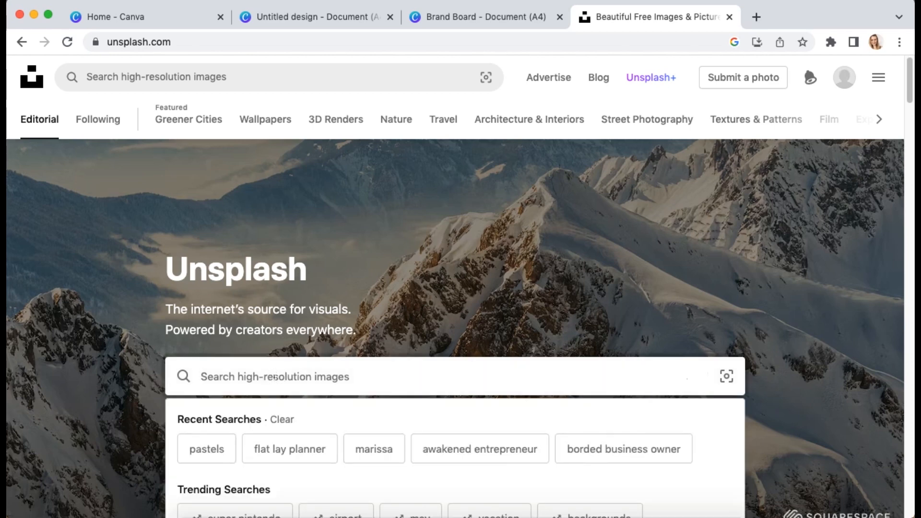
type("pastels")
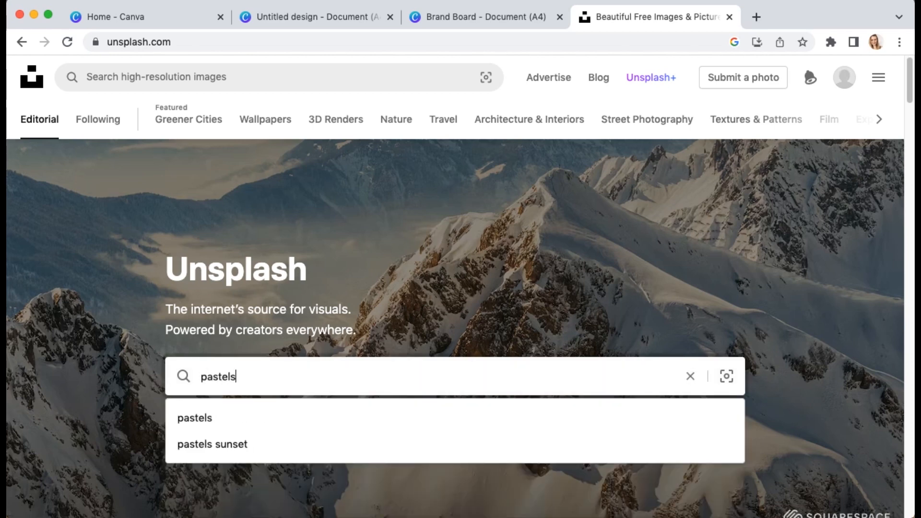
key("Return")
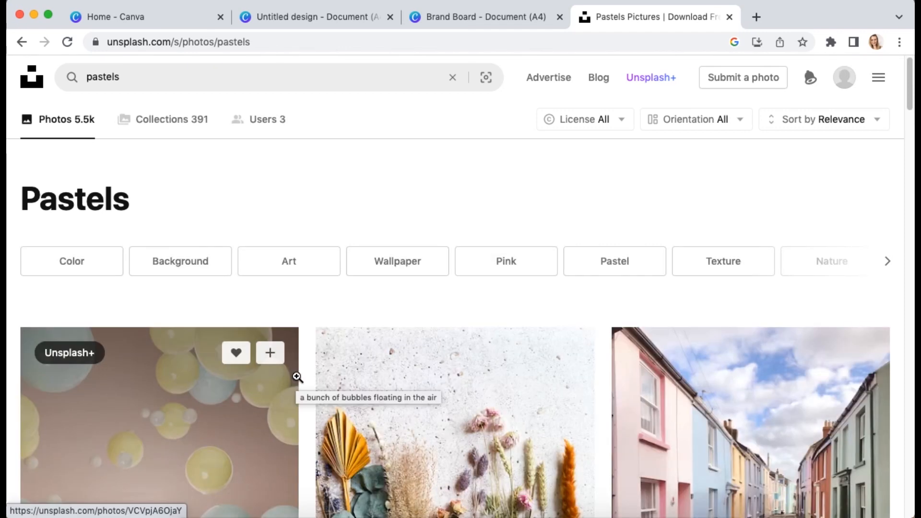
scroll(297, 377, "down", 10)
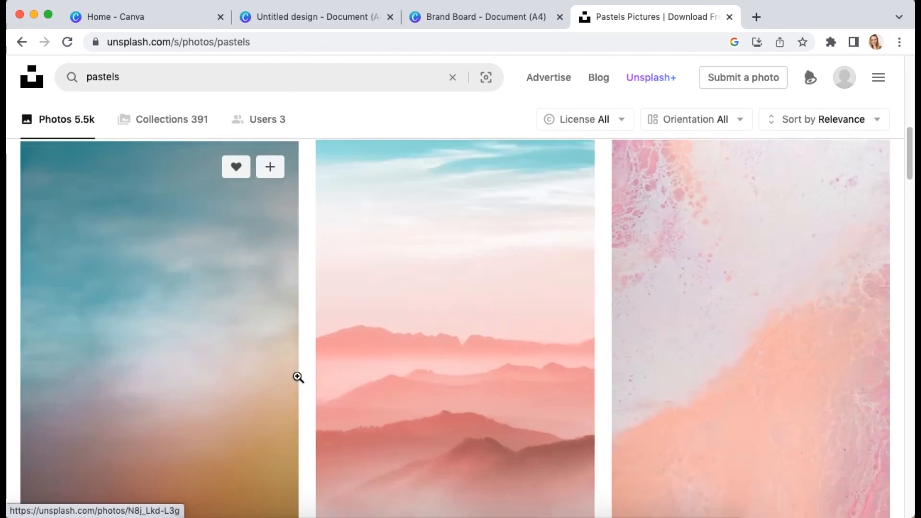
scroll(297, 378, "down", 15)
scroll(297, 377, "down", 15)
scroll(298, 377, "down", 15)
scroll(298, 380, "up", 5)
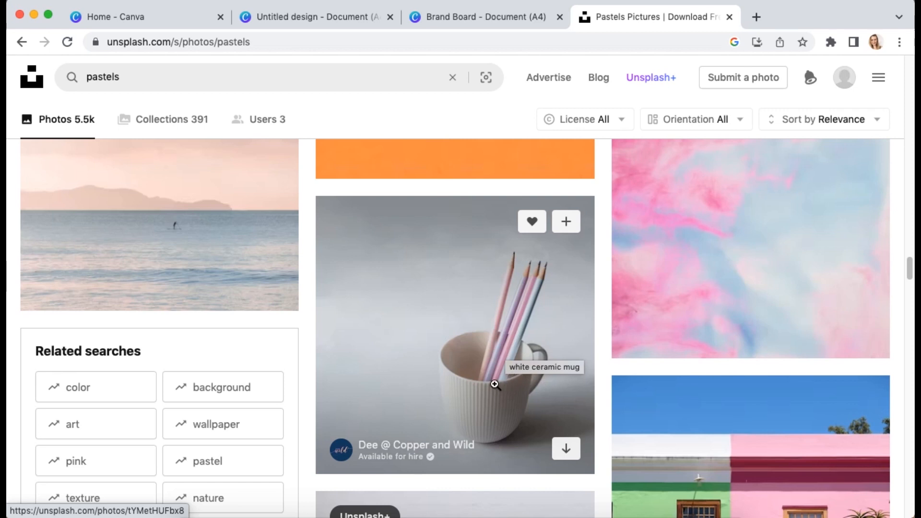
Step: Open the photo of pastel pencils in a white mug, examine its related photos, and return to the search results
left_click(480, 329)
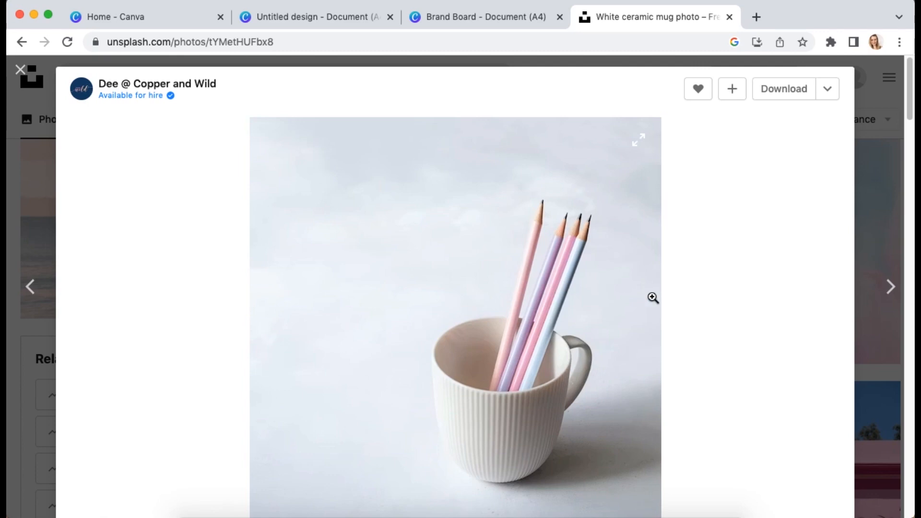
scroll(670, 318, "down", 10)
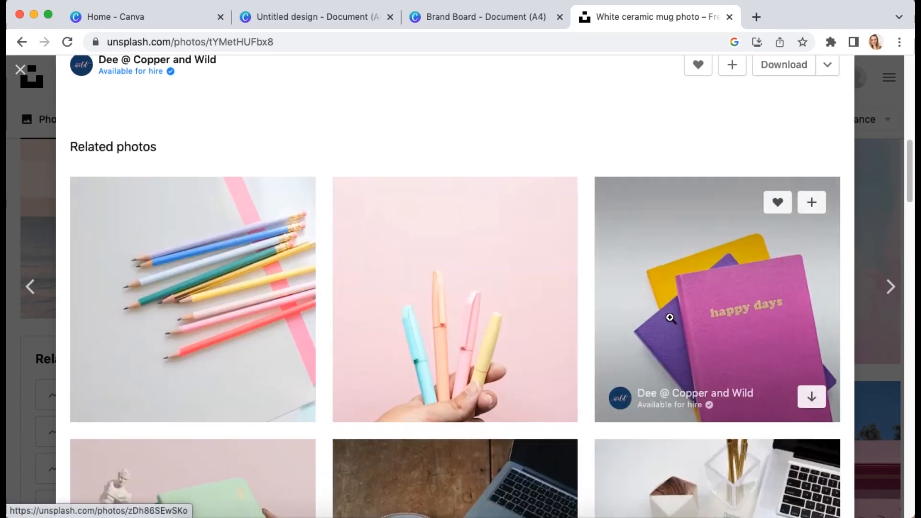
scroll(665, 319, "down", 10)
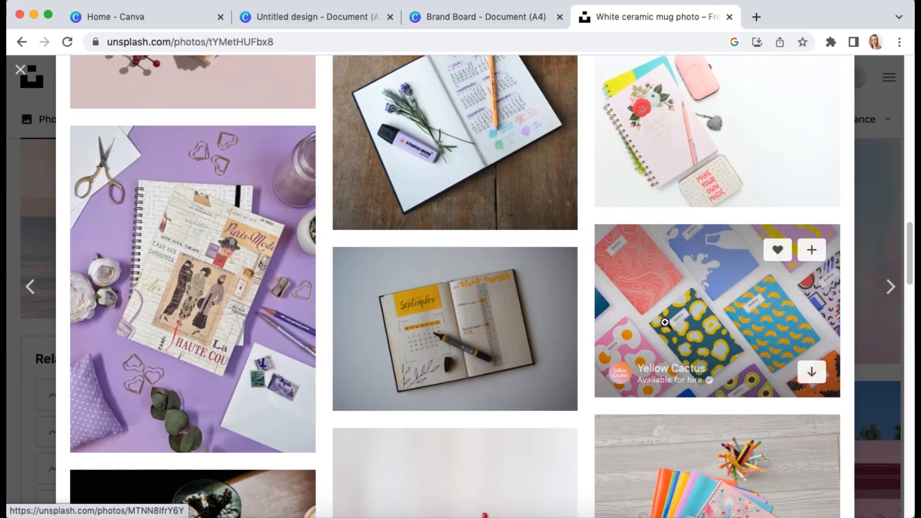
scroll(665, 322, "down", 5)
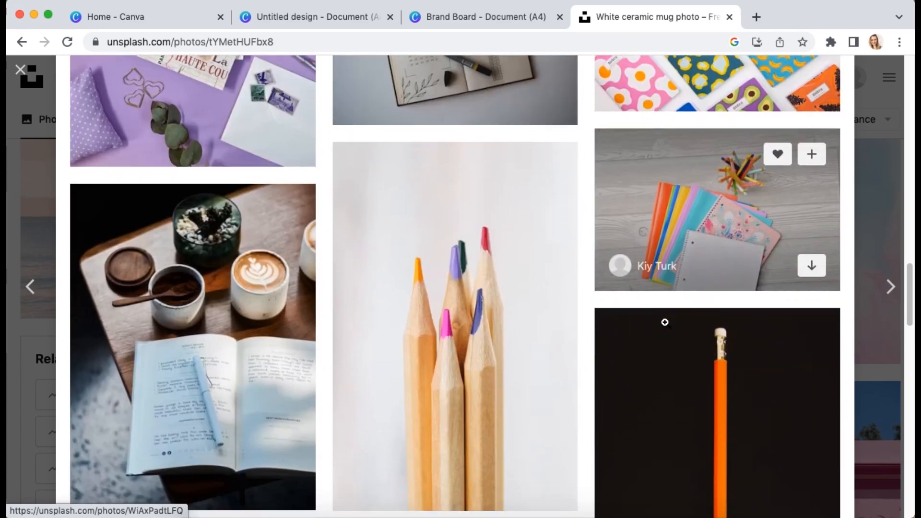
scroll(665, 322, "down", 8)
scroll(663, 323, "up", 8)
scroll(665, 323, "down", 10)
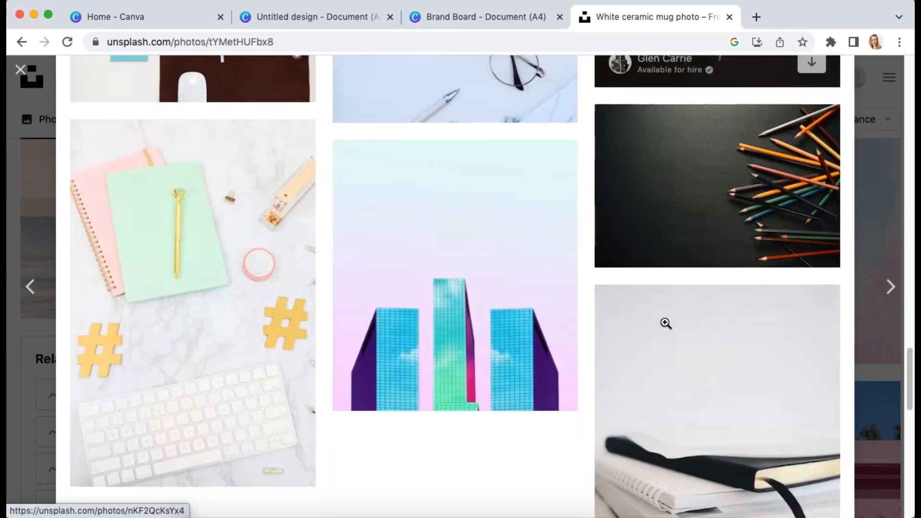
scroll(589, 326, "down", 6)
scroll(588, 322, "down", 3)
scroll(586, 323, "up", 20)
scroll(585, 327, "up", 15)
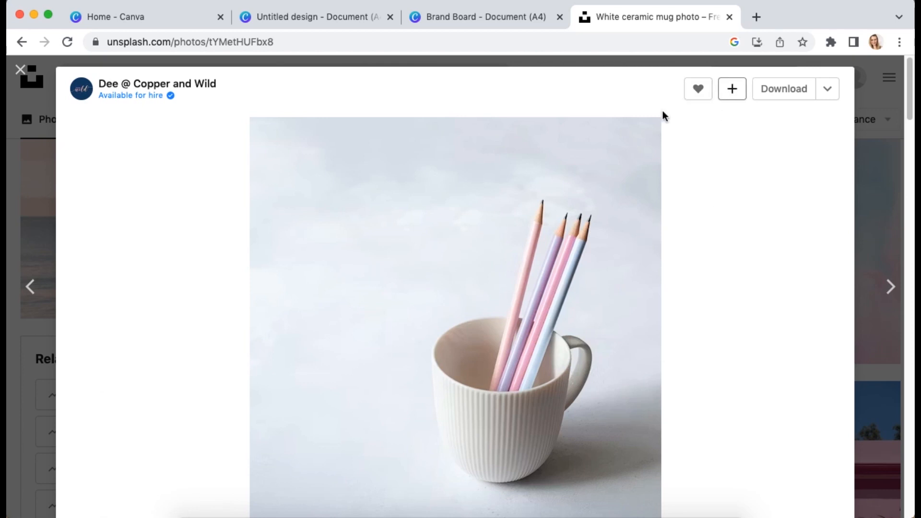
left_click(27, 72)
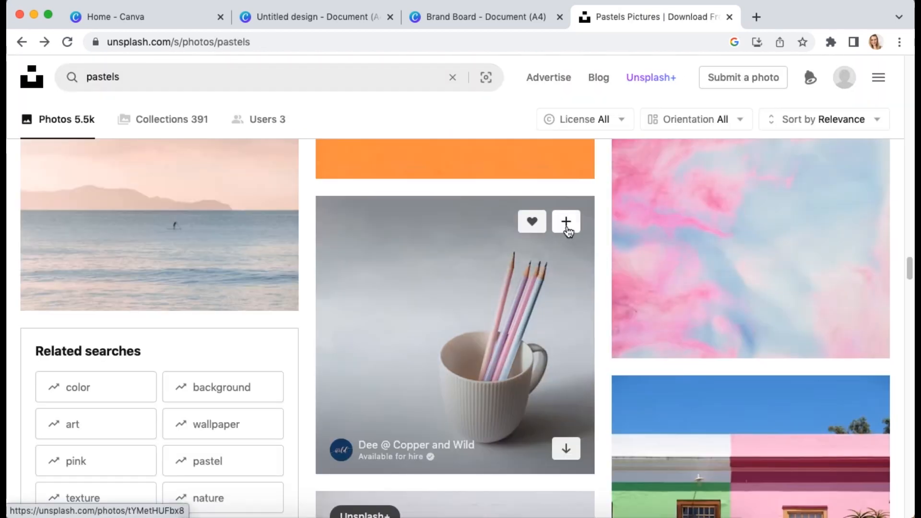
Step: Add the pencil mug photo to a new private collection named Brand Board Pastels
left_click(567, 229)
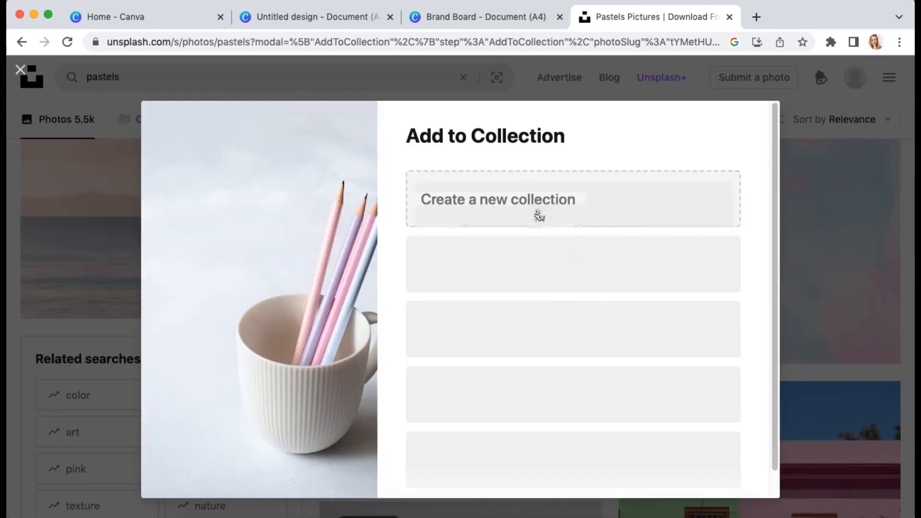
left_click(548, 200)
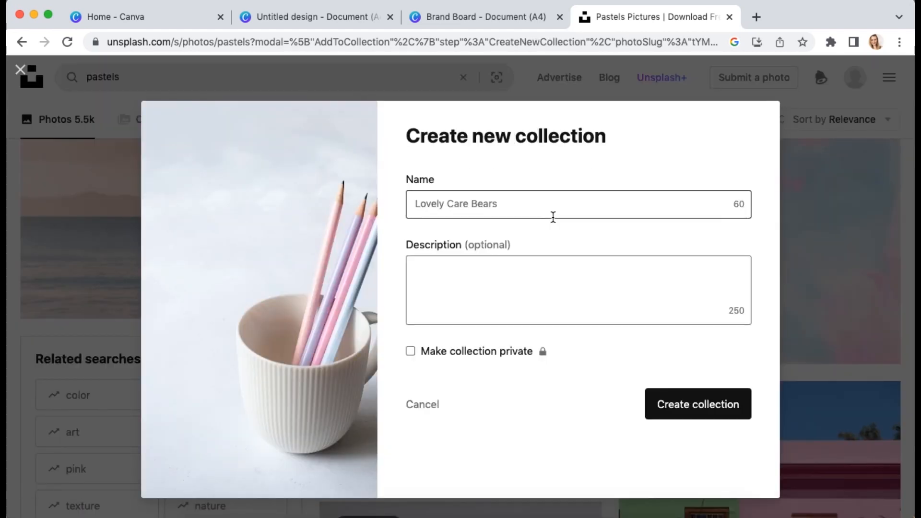
left_click(490, 207)
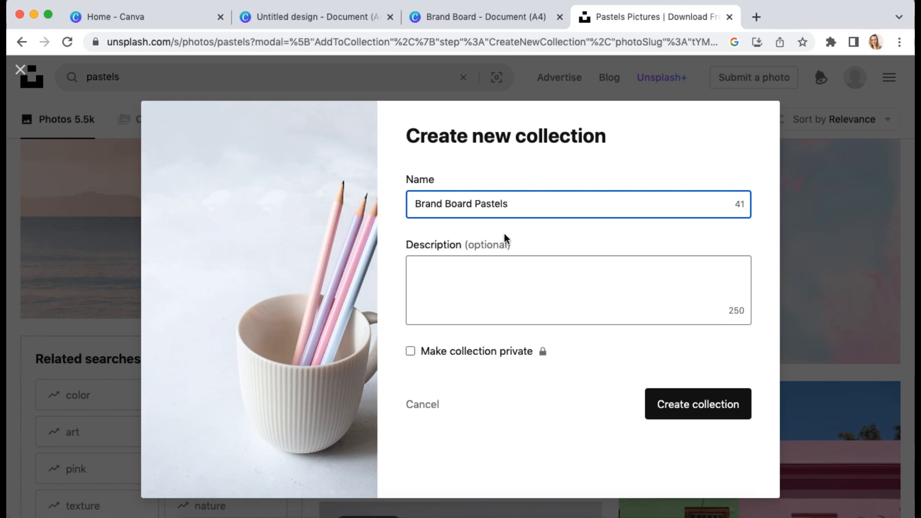
left_click(411, 353)
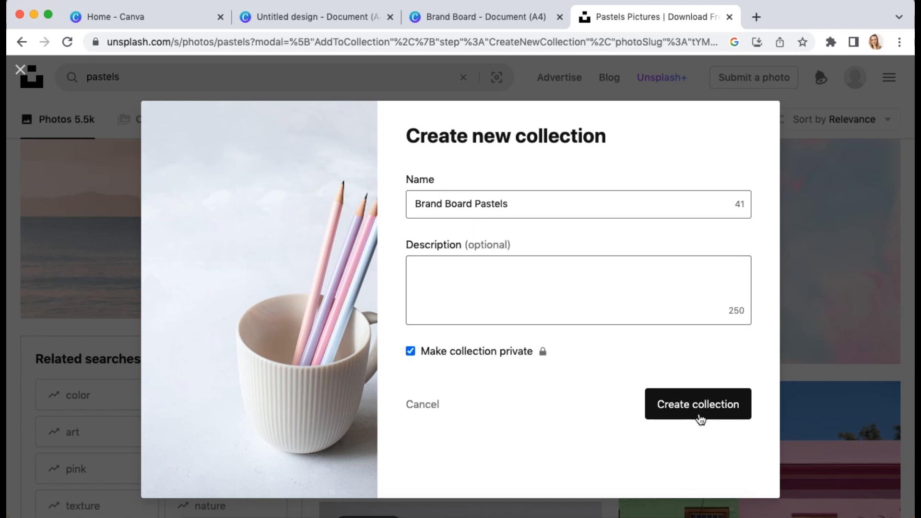
left_click(700, 416)
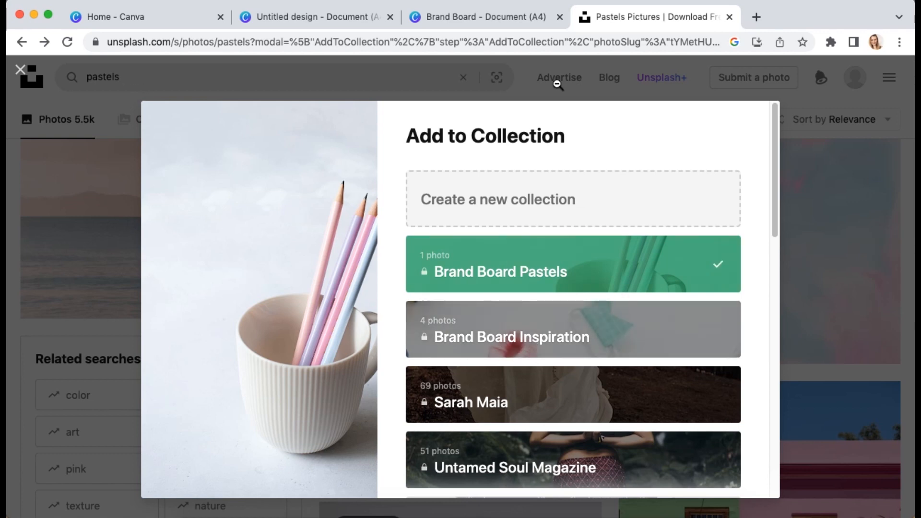
left_click(21, 71)
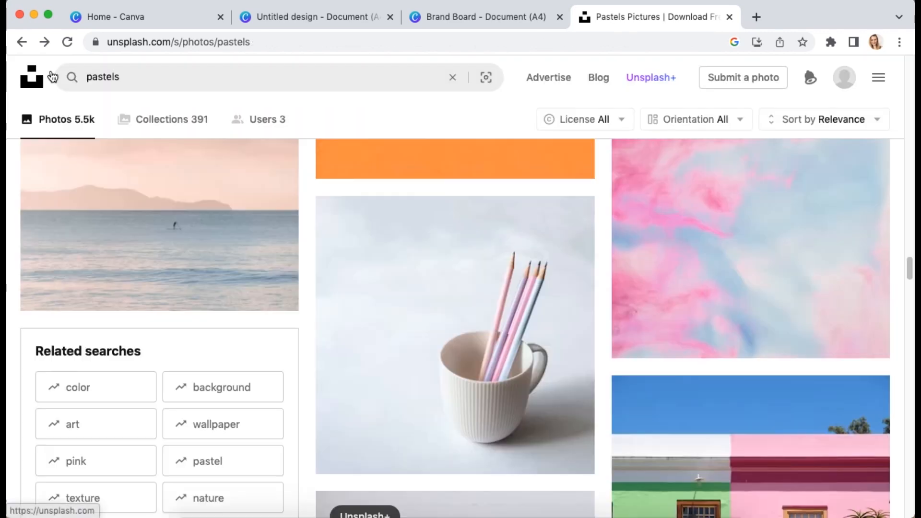
Step: Add the related photo of a hand holding four pastel pens to the Brand Board Pastels collection
left_click(527, 343)
scroll(517, 353, "down", 10)
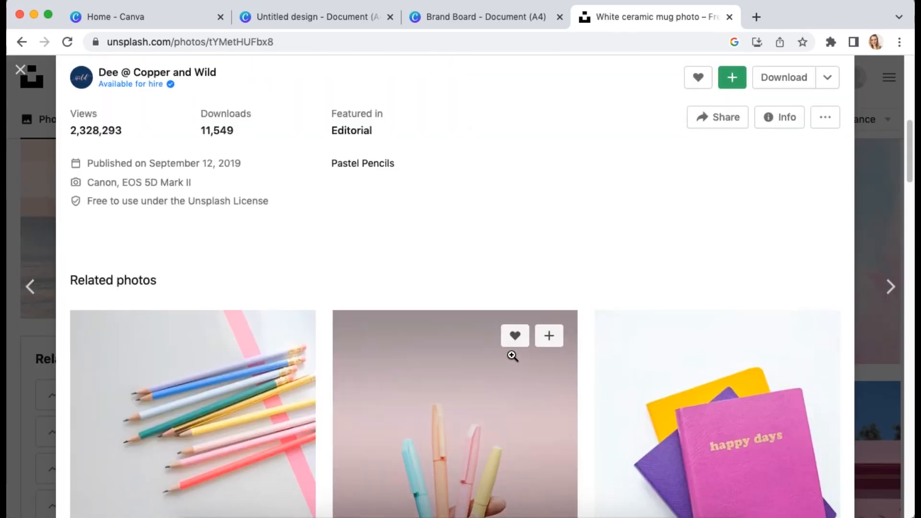
left_click(548, 210)
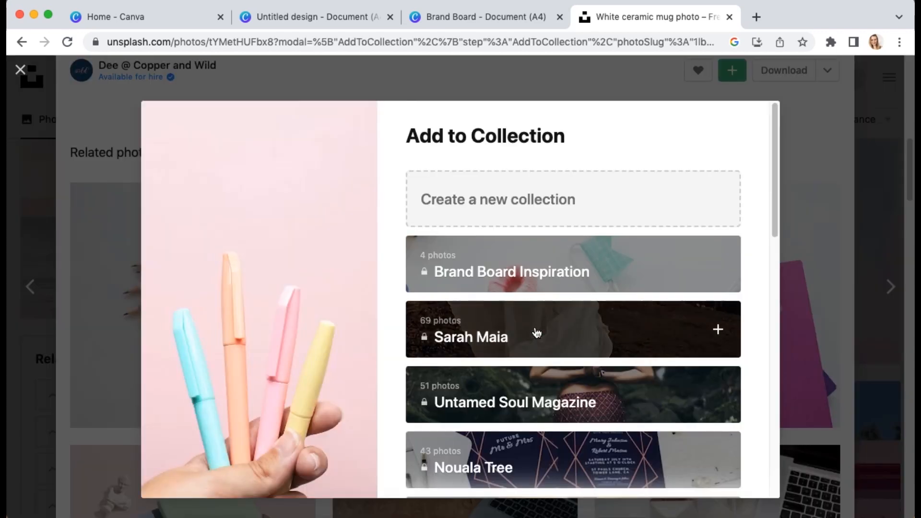
scroll(545, 386, "down", 15)
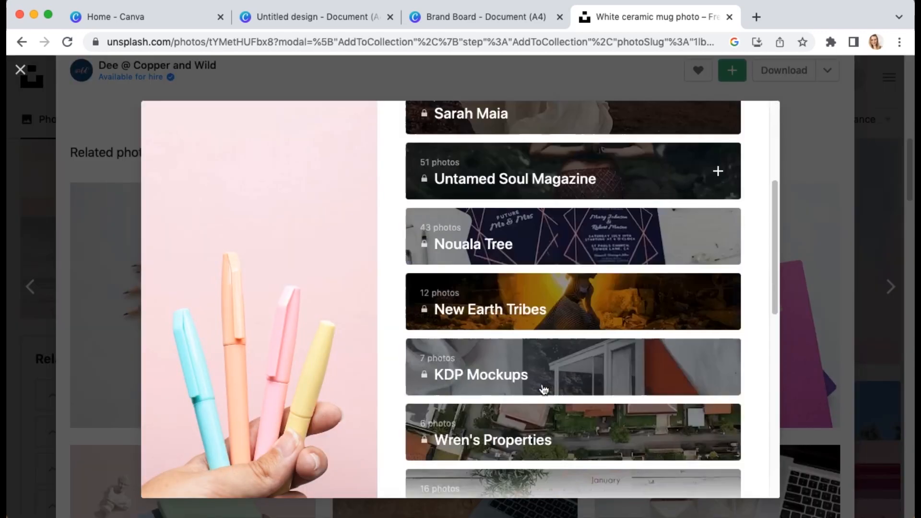
left_click(543, 434)
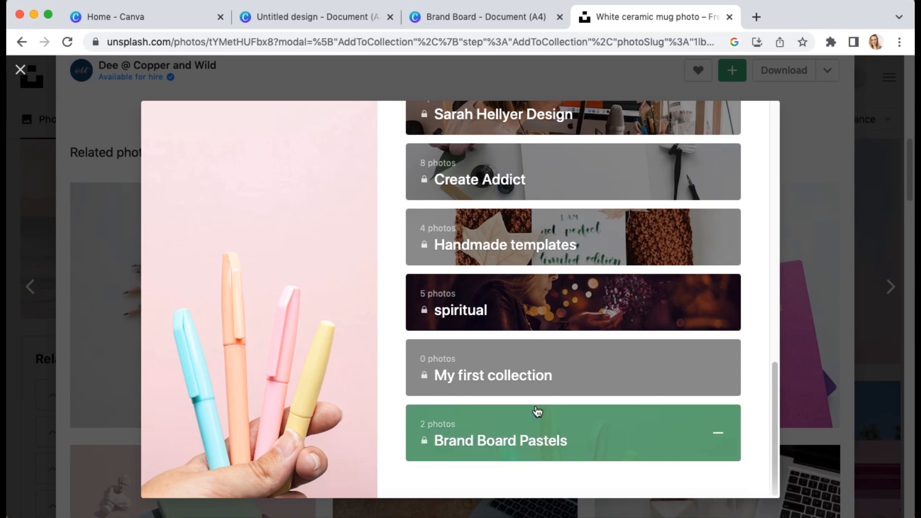
left_click(20, 72)
Step: Look through more of the mug photo's related images and further pastels search results for mood board candidates
scroll(485, 335, "down", 10)
scroll(486, 343, "down", 5)
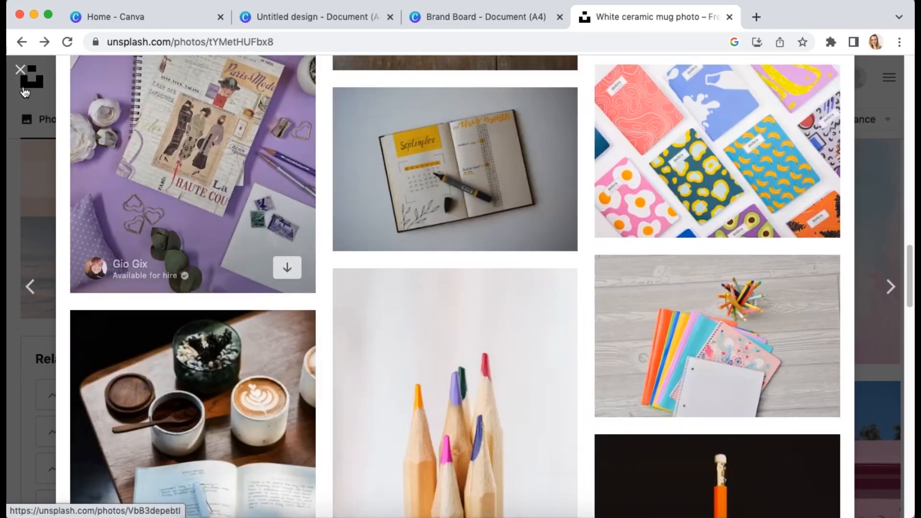
left_click(20, 72)
scroll(509, 303, "down", 20)
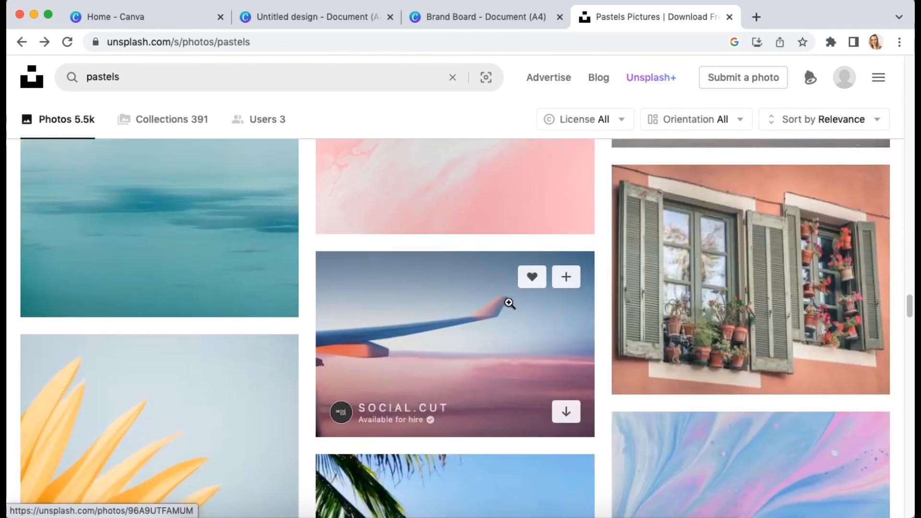
scroll(505, 304, "down", 20)
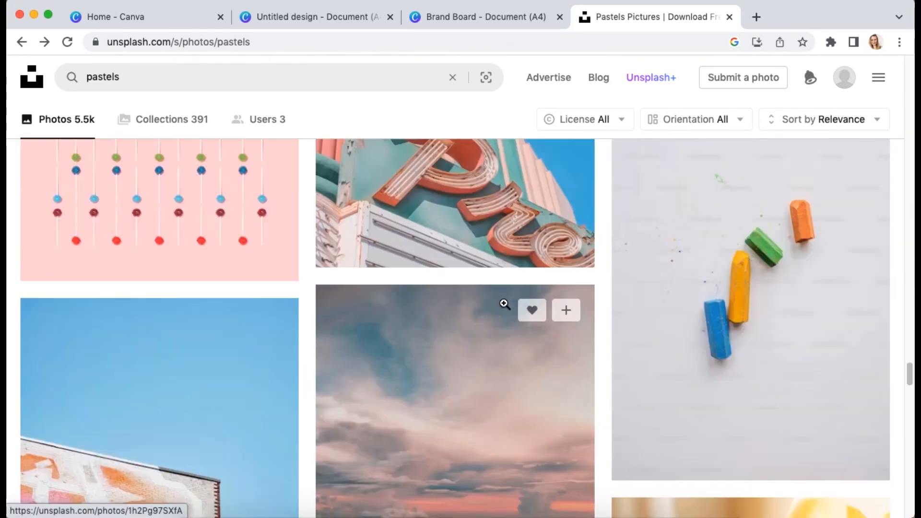
scroll(503, 304, "down", 6)
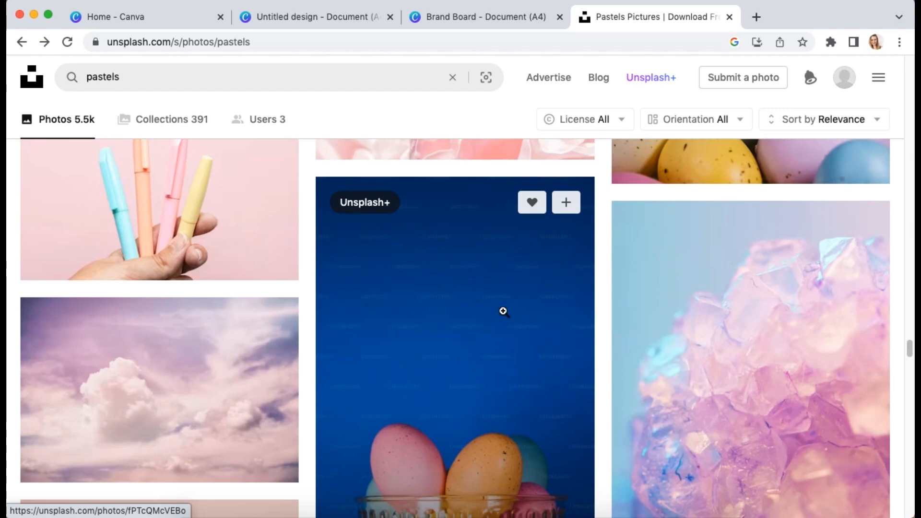
scroll(496, 341, "down", 9)
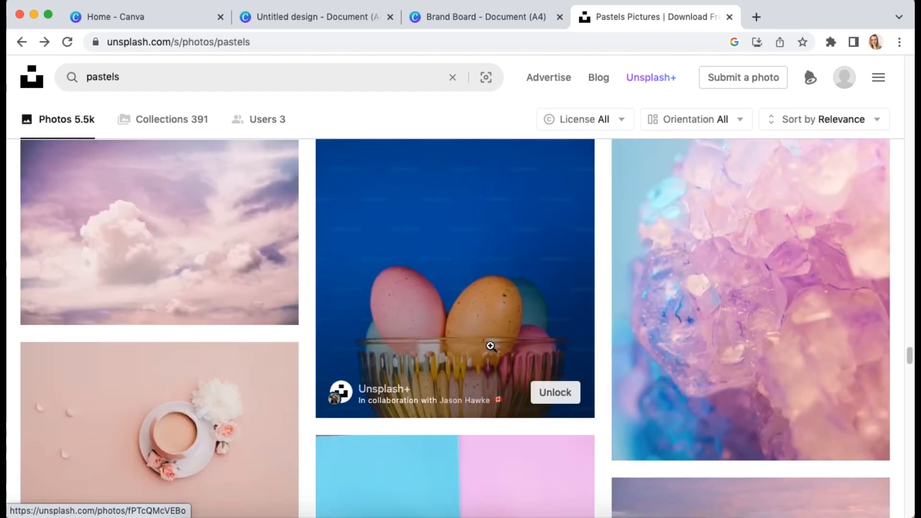
scroll(491, 349, "down", 11)
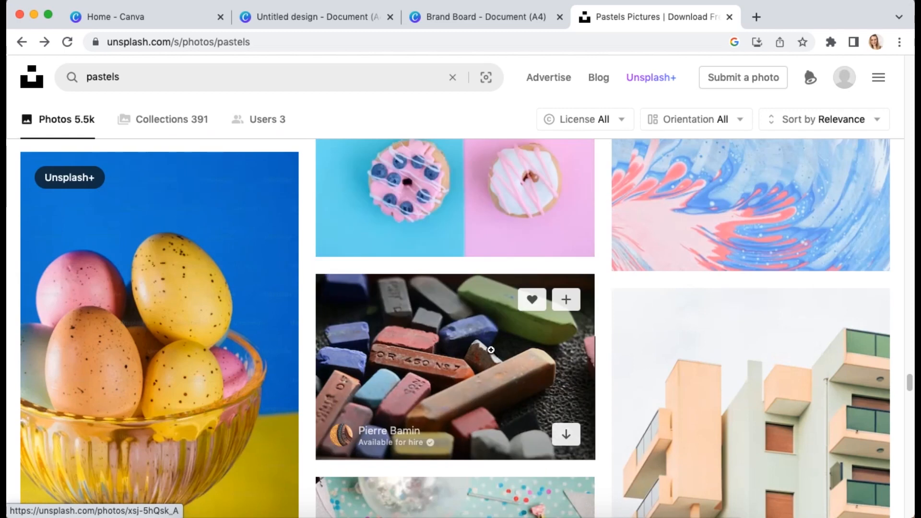
scroll(491, 350, "down", 2)
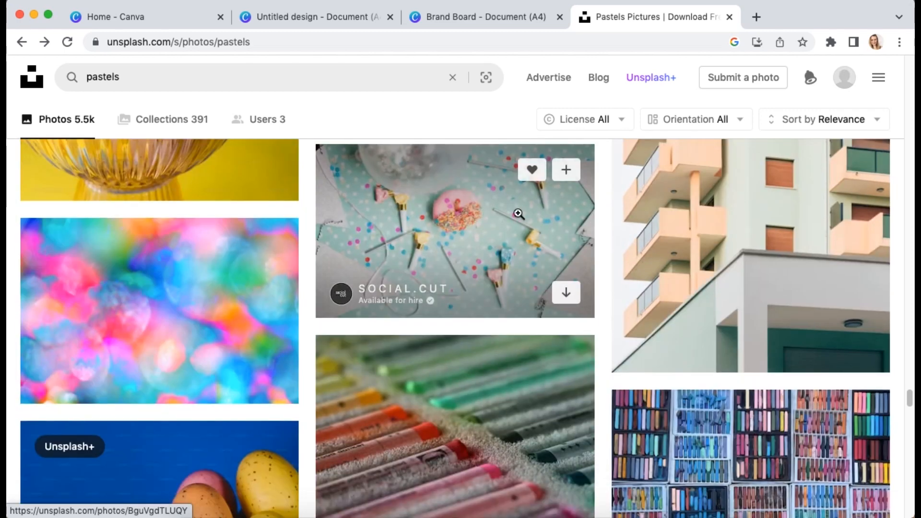
Step: Close the pastels search results and open the Unsplash home page in a new browser tab through a Google search for unsplash
left_click(730, 16)
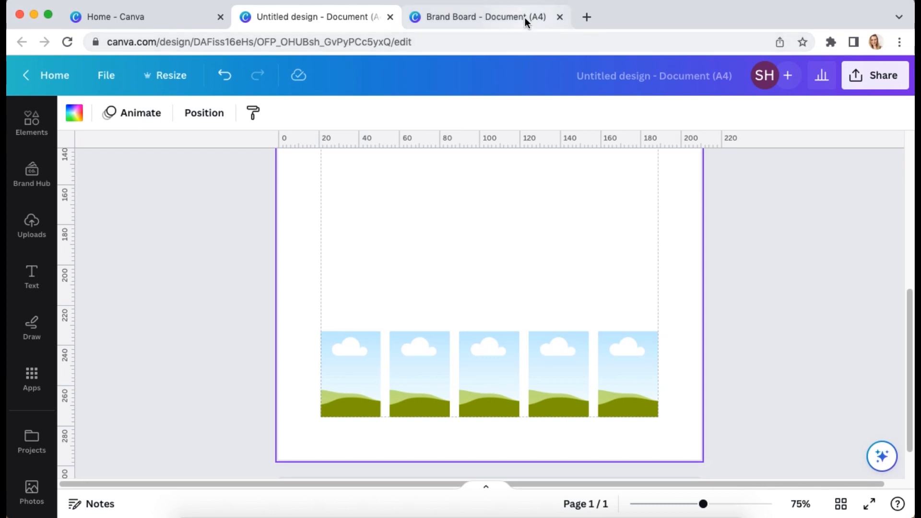
left_click(586, 17)
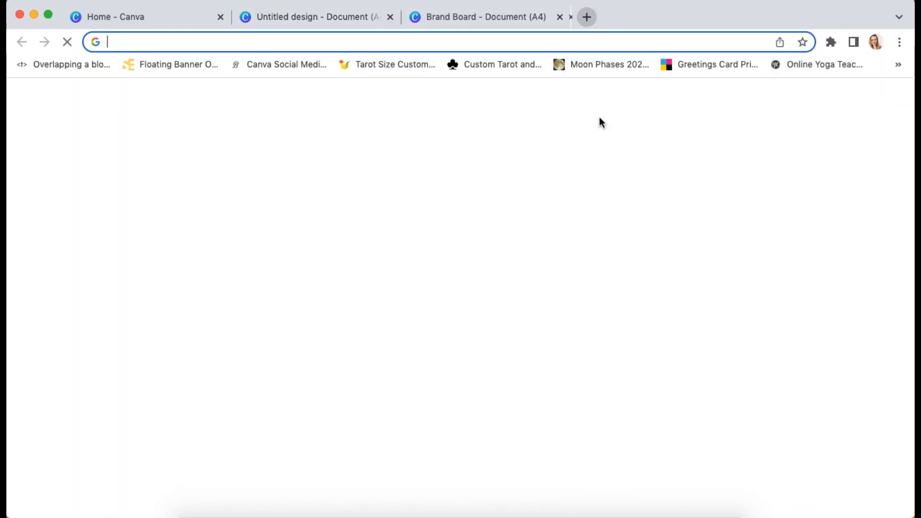
left_click(431, 295)
type("un")
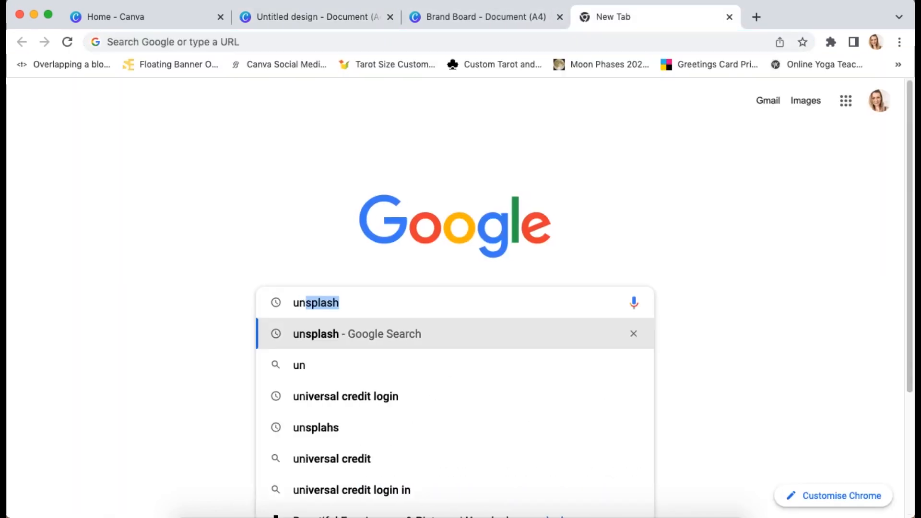
type("splash")
key("Return")
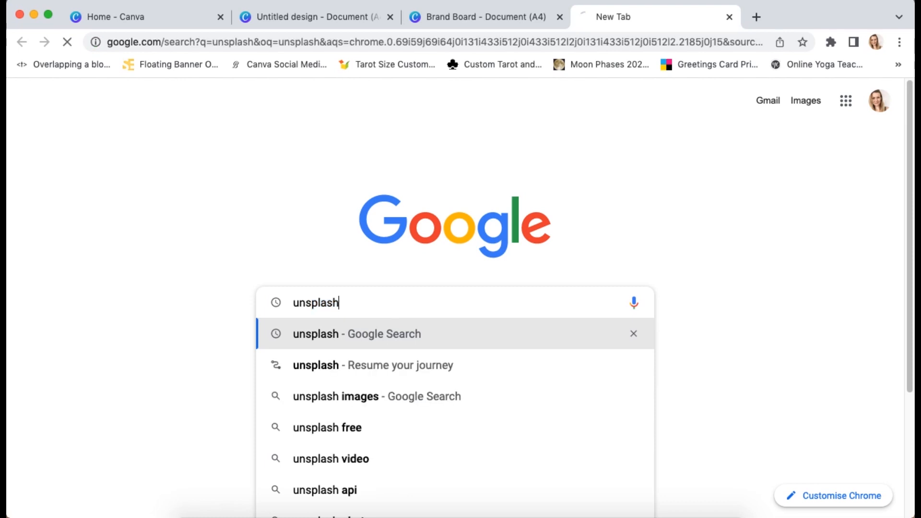
left_click(185, 225)
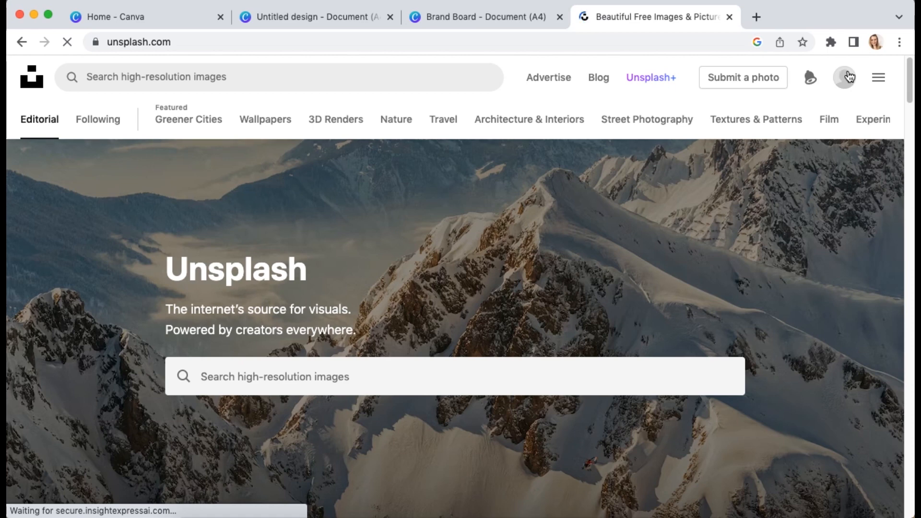
Step: Open the Brand Board Inspiration collection from the account profile's collections
left_click(848, 77)
left_click(788, 120)
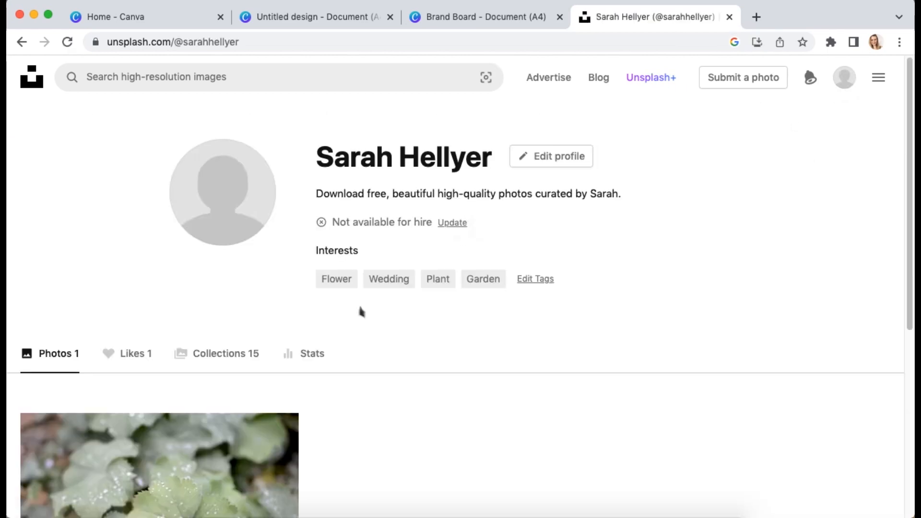
left_click(211, 368)
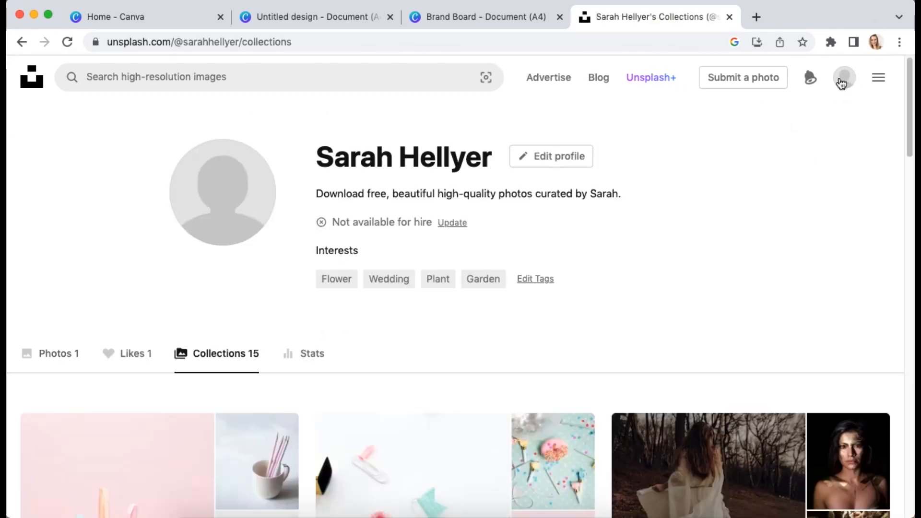
scroll(497, 306, "down", 5)
left_click(405, 249)
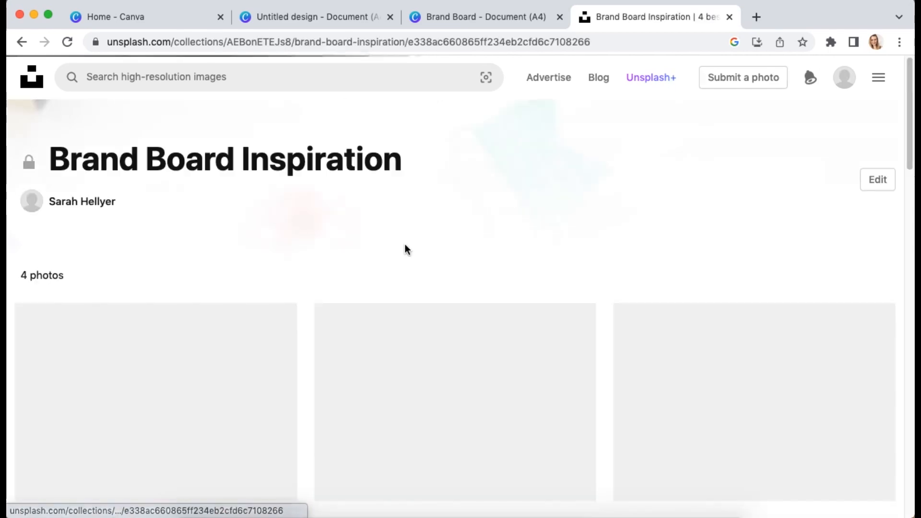
Step: Download the donut and party blowers photo from the collection, and upload the file to the untitled Canva design
scroll(466, 276, "down", 1)
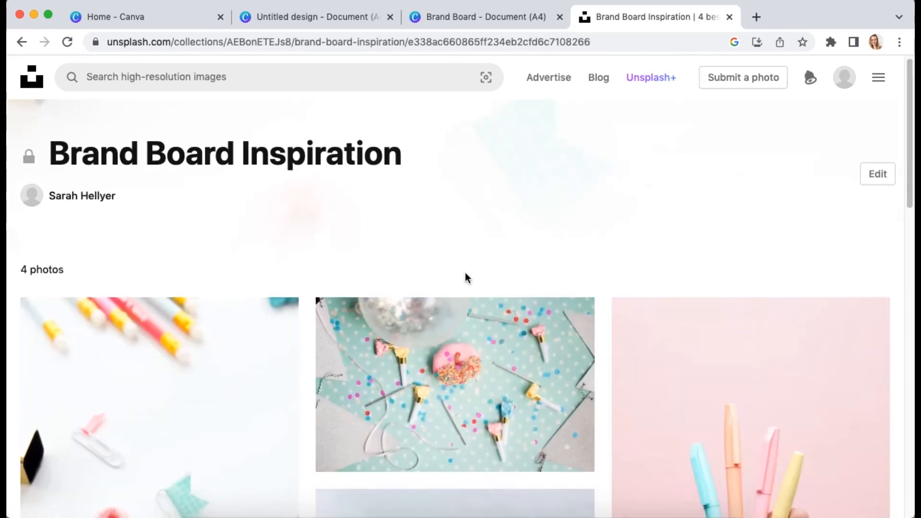
scroll(465, 277, "down", 5)
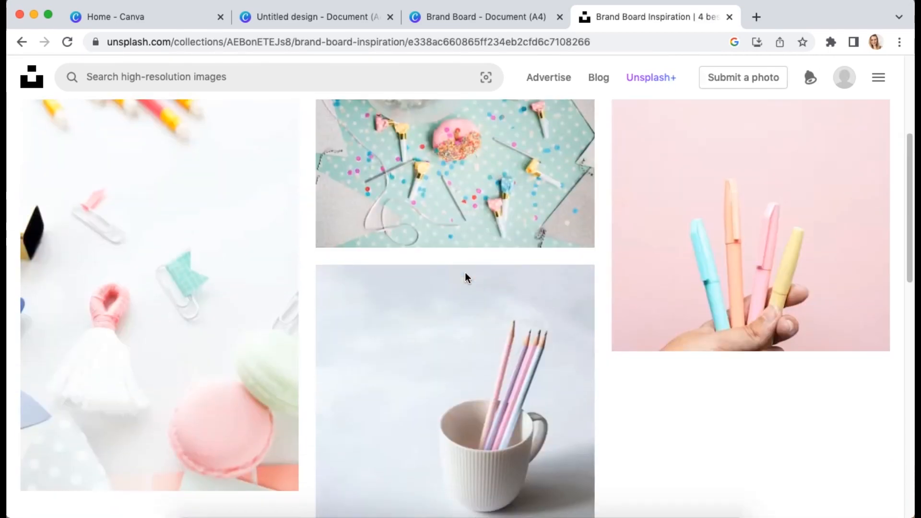
scroll(528, 251, "up", 2)
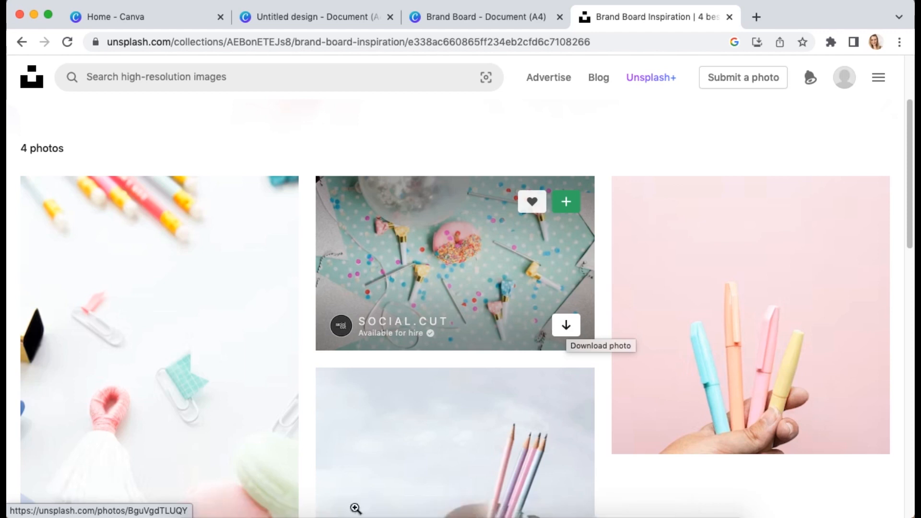
left_click(566, 330)
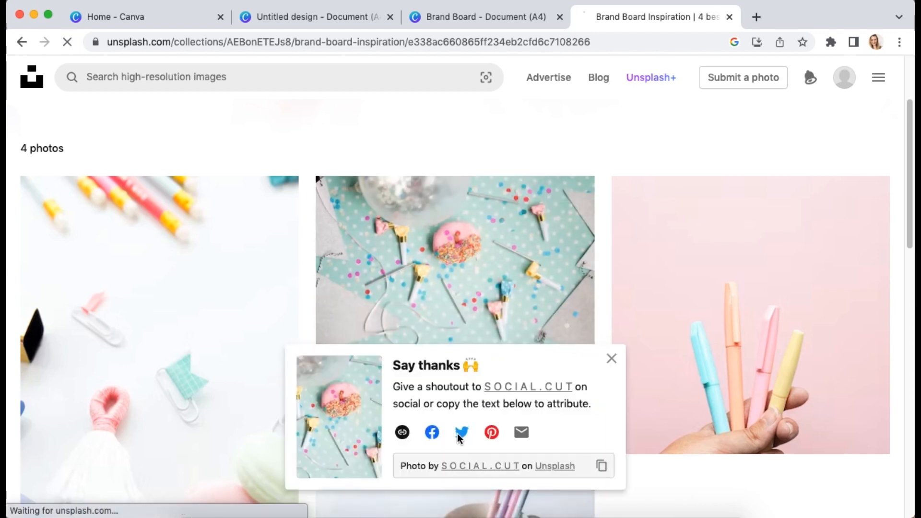
left_click(303, 17)
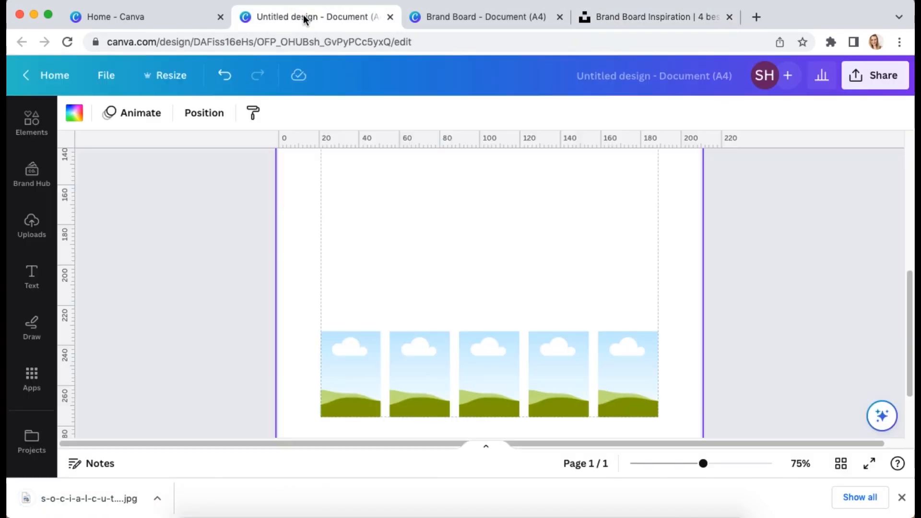
mouse_move(41, 504)
left_mouse_down()
mouse_move(31, 232)
mouse_move(23, 236)
mouse_move(76, 372)
mouse_move(27, 502)
left_mouse_up()
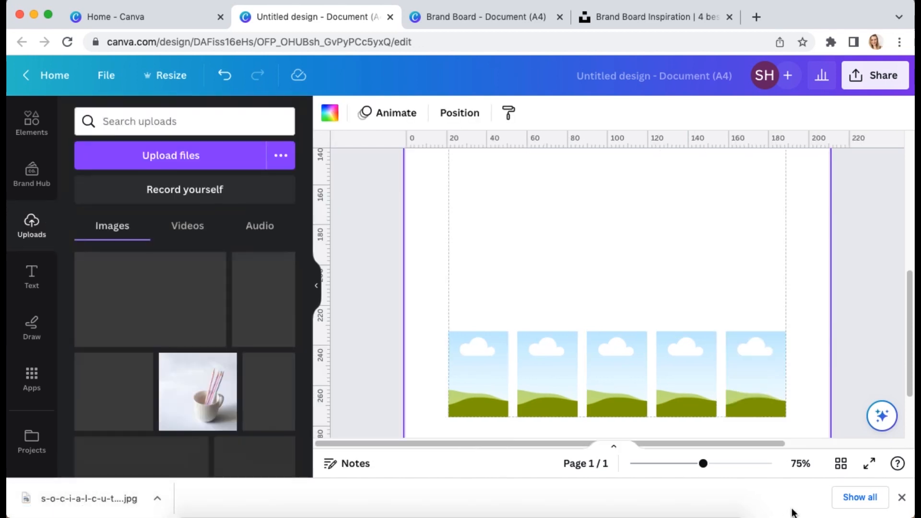
left_click(903, 499)
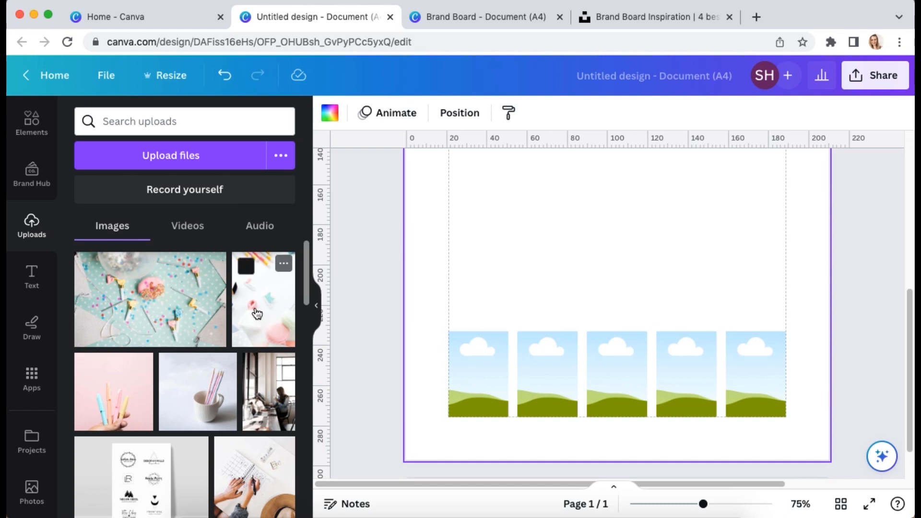
Step: Fill the first, second, fourth and fifth frames with the uploaded desk accessories, pastel pens, donut party and pencil mug photos
left_click_drag(270, 307, 479, 372)
left_click_drag(115, 388, 551, 377)
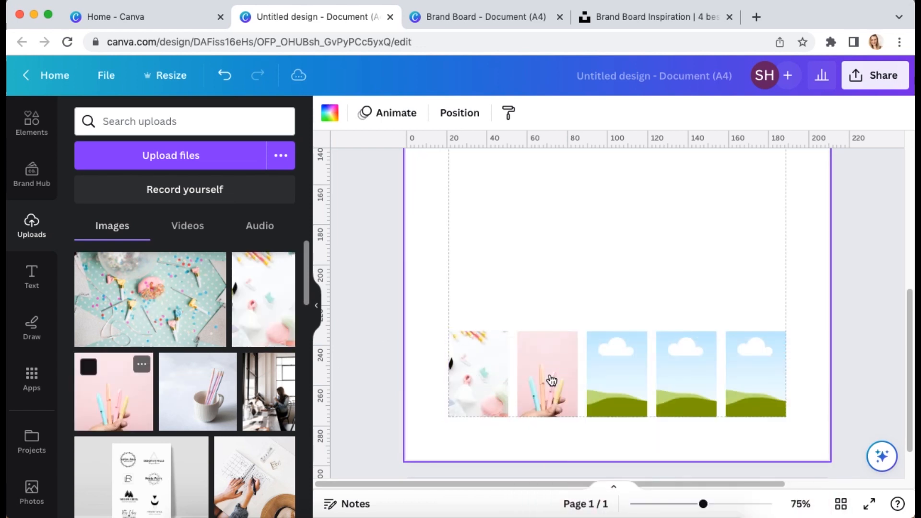
left_click_drag(124, 298, 691, 377)
left_click_drag(225, 365, 741, 405)
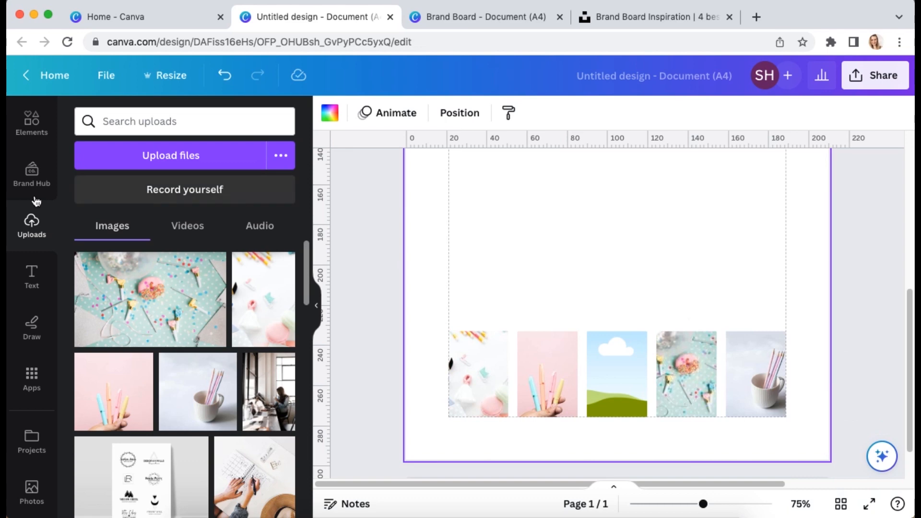
Step: Clear the pastels photo search and place the recently used pink-ribbon gift basket photo in the middle frame
left_click(31, 490)
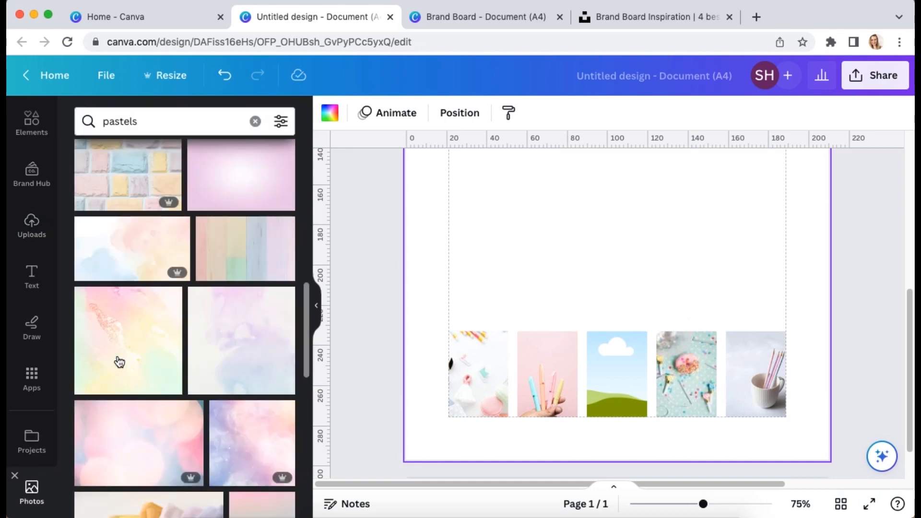
left_click(255, 120)
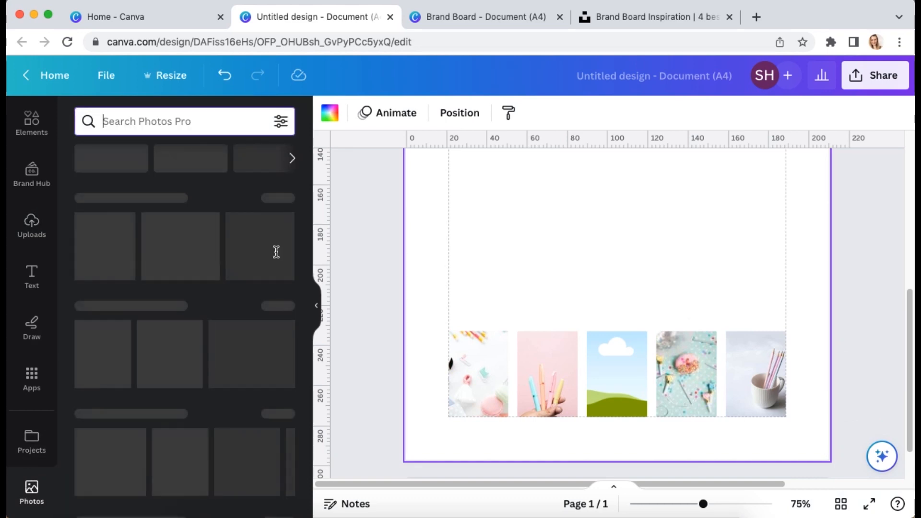
left_click_drag(123, 245, 619, 374)
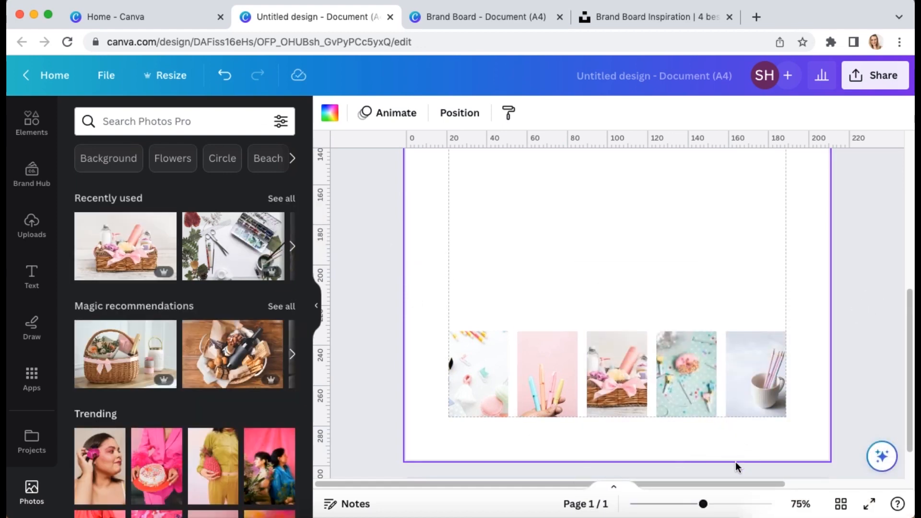
Step: Shift the pencil mug photo and the donut party photo slightly left inside their frames
double_click(751, 388)
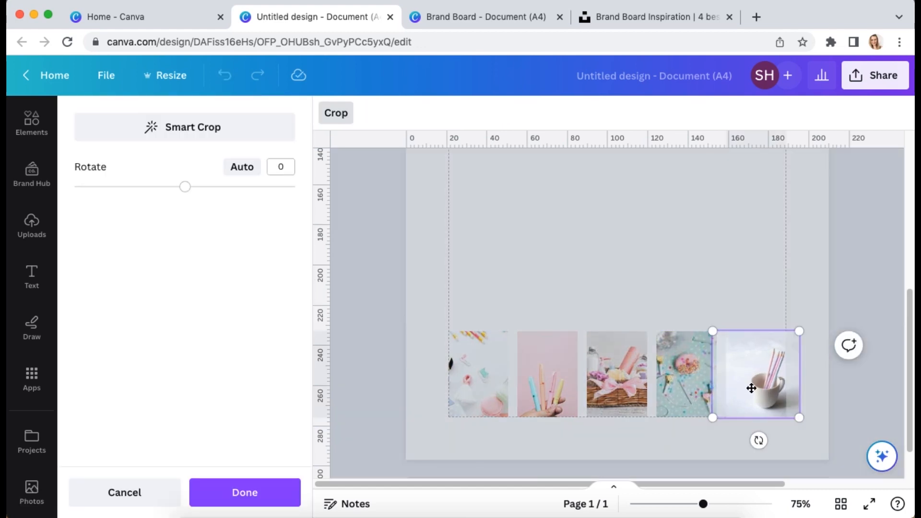
left_click_drag(746, 393, 736, 390)
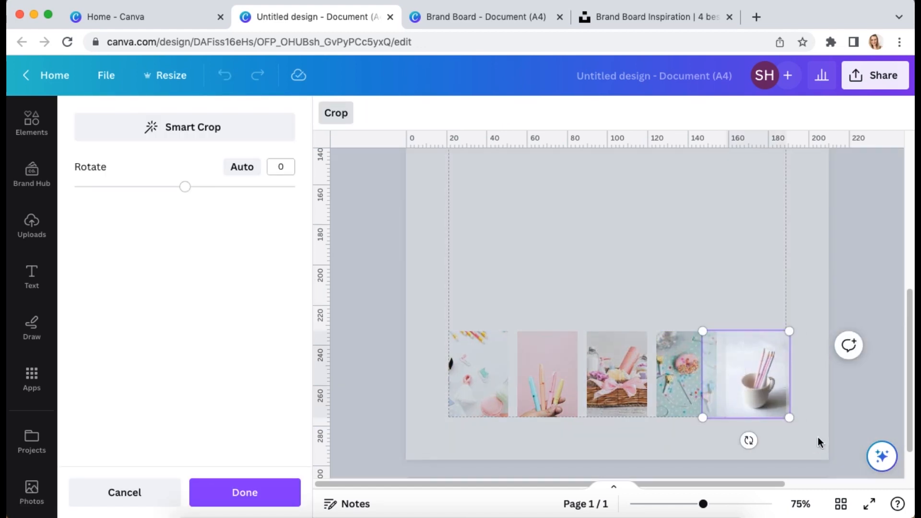
left_click(819, 441)
double_click(688, 372)
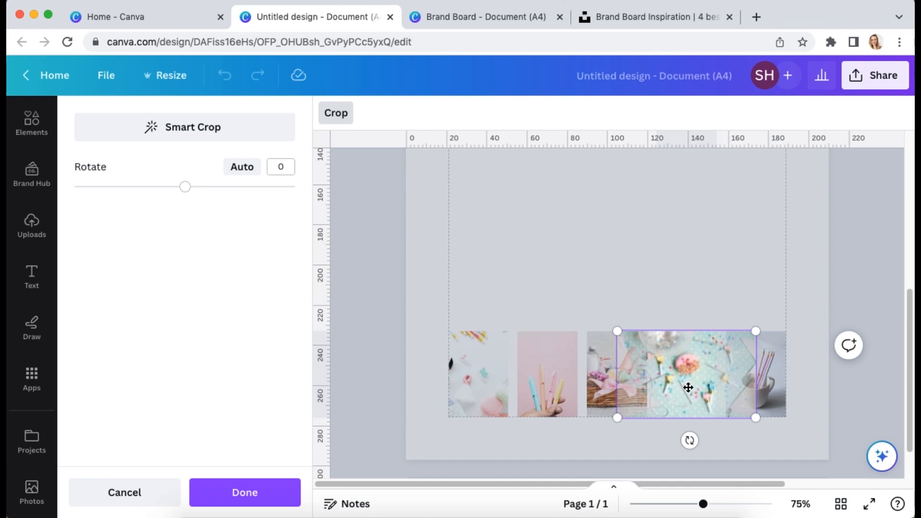
left_click_drag(685, 385, 717, 394)
left_click(803, 384)
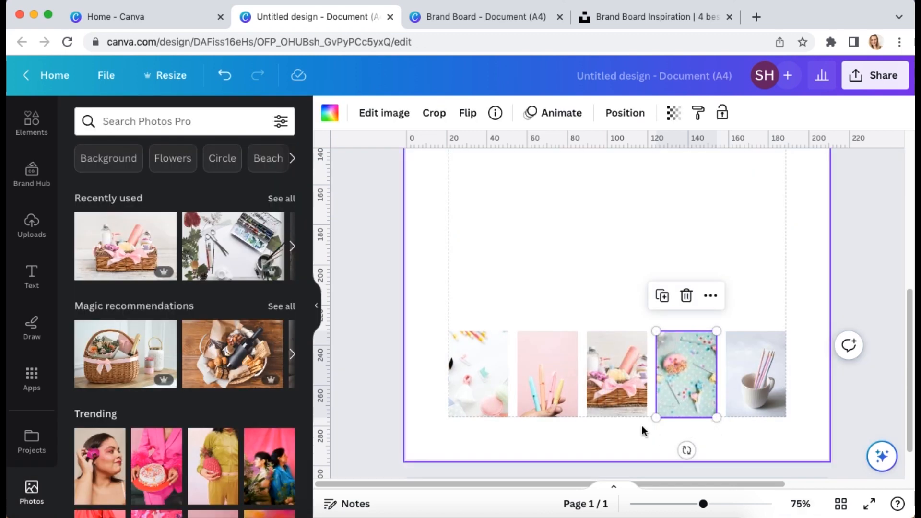
left_click(799, 429)
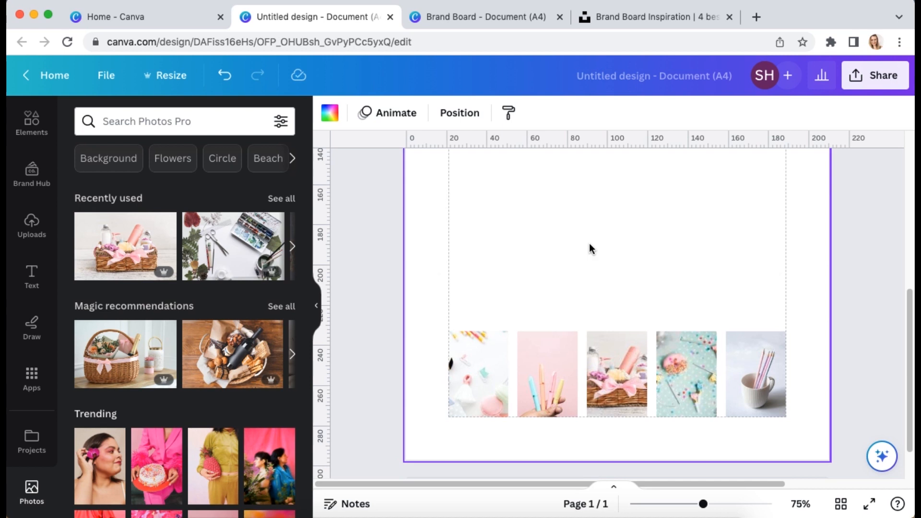
Step: Add a circle shape above the photo row, aligned to the page's left margin guide and scaled to about 37 mm wide
left_click(317, 306)
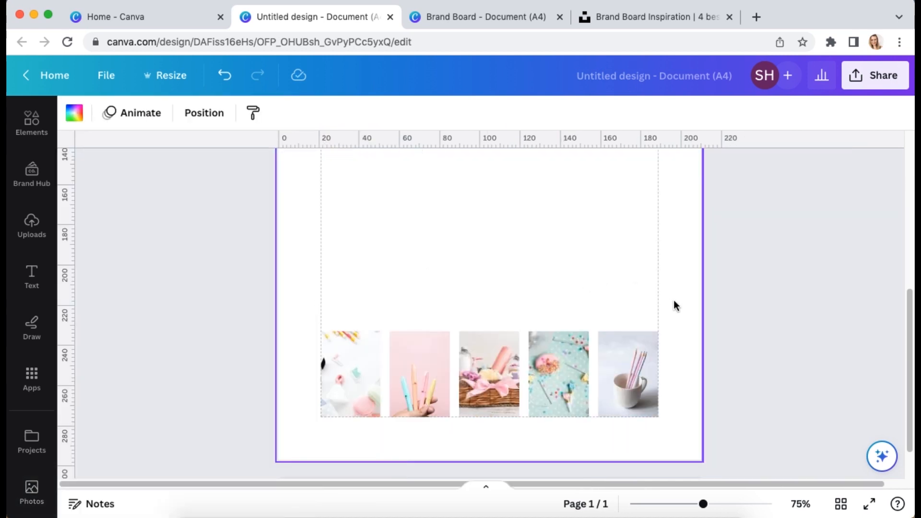
scroll(682, 336, "up", 1)
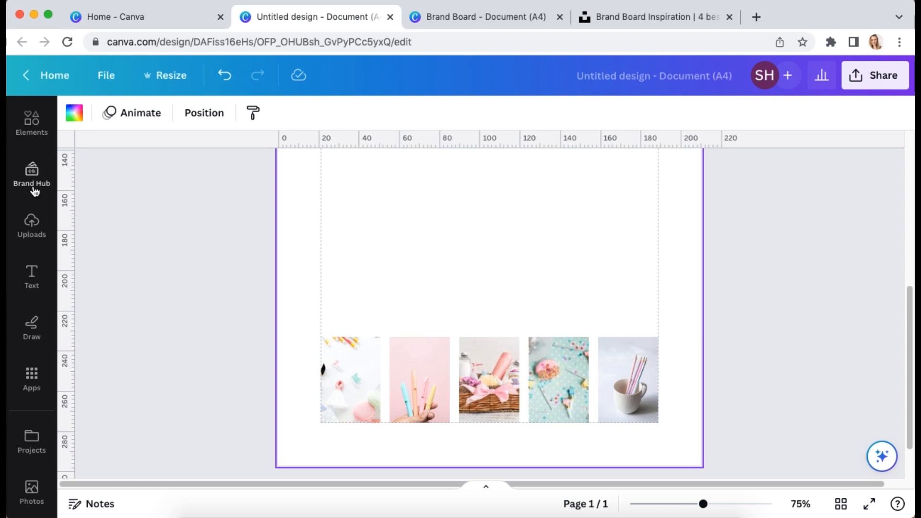
left_click(31, 121)
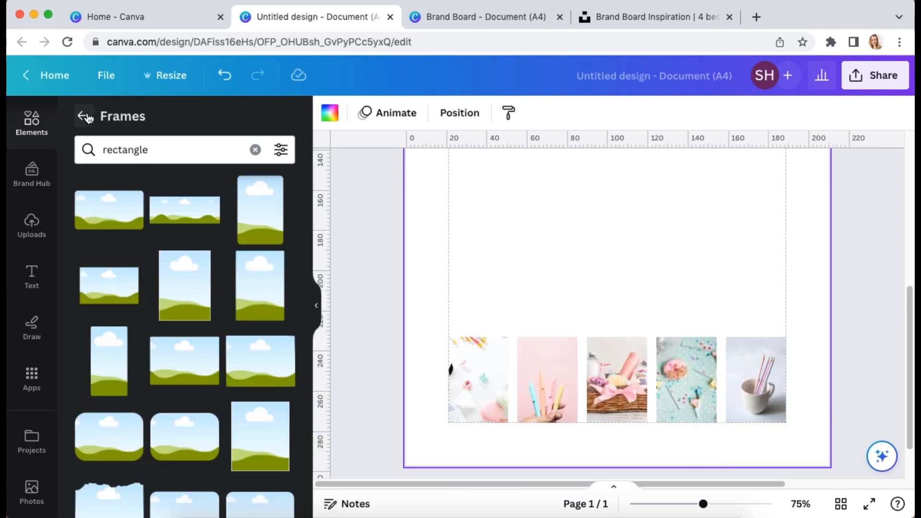
left_click(81, 114)
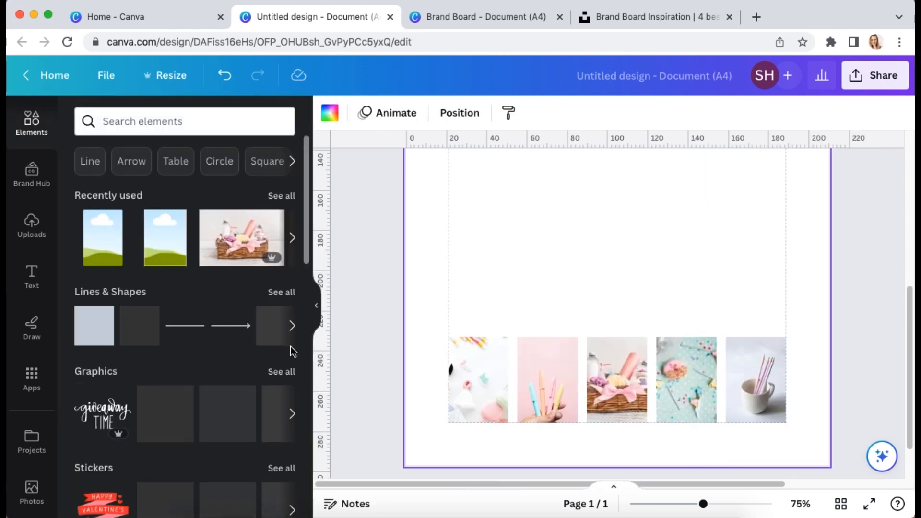
left_click(278, 294)
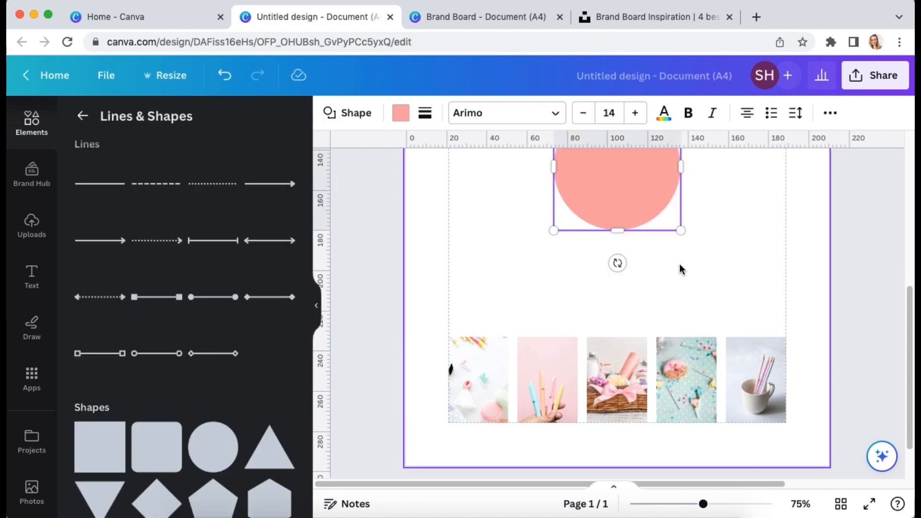
scroll(674, 278, "up", 5)
left_click_drag(623, 407, 516, 308)
left_click_drag(574, 360, 522, 306)
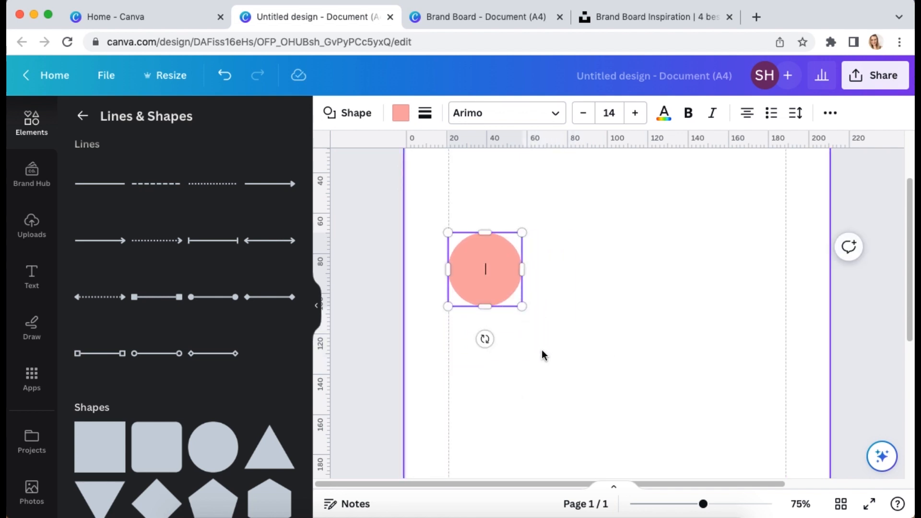
Step: Duplicate the circle into a horizontal row of five evenly spaced circles
left_click(600, 357)
left_click(481, 275)
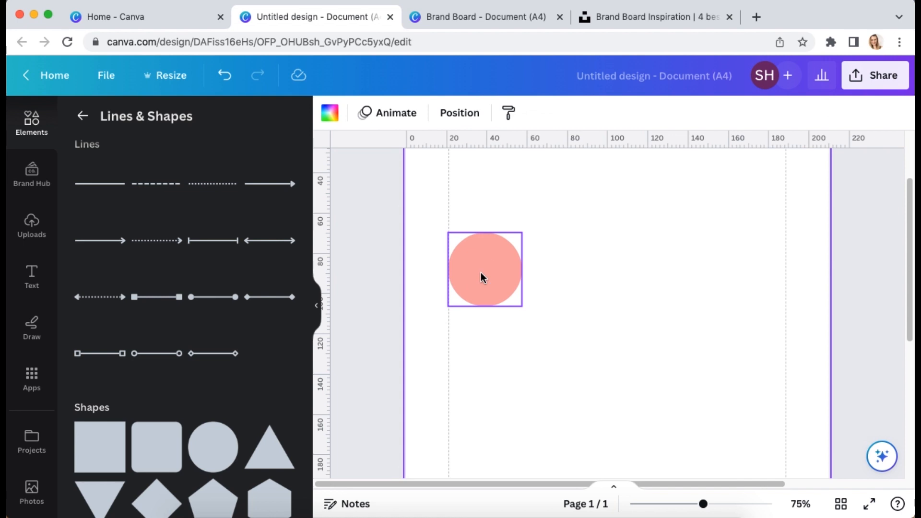
key("super+d")
left_click_drag(528, 278, 651, 283)
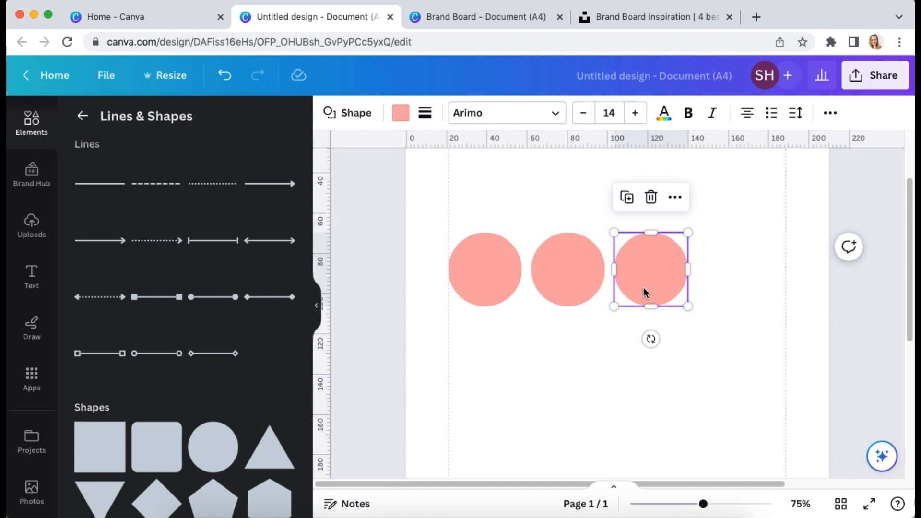
key("super+d")
left_click_drag(654, 294, 802, 271)
key("super+d")
Step: Scale and move all five circles together so the row fits between the left and right margin guides
left_click_drag(801, 359, 442, 232)
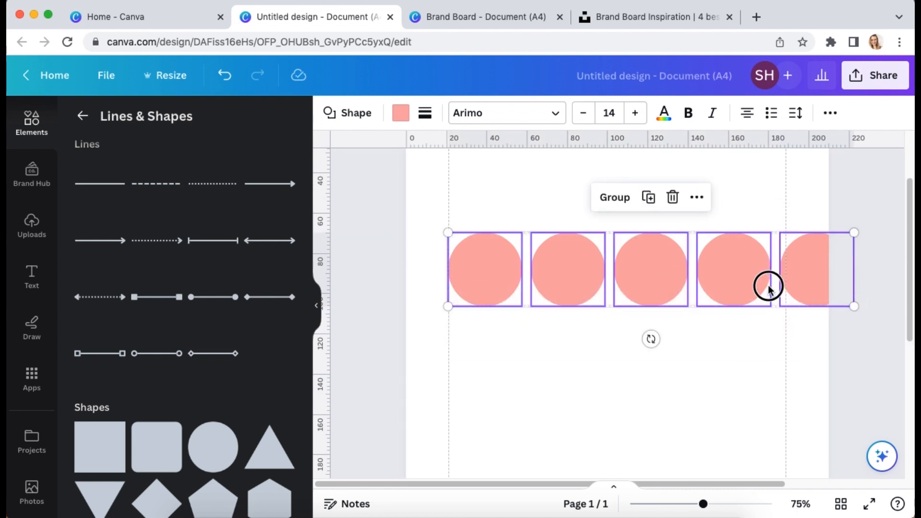
left_click_drag(658, 264, 602, 279)
left_click_drag(392, 323, 448, 312)
left_click_drag(797, 250, 786, 249)
left_click(732, 367)
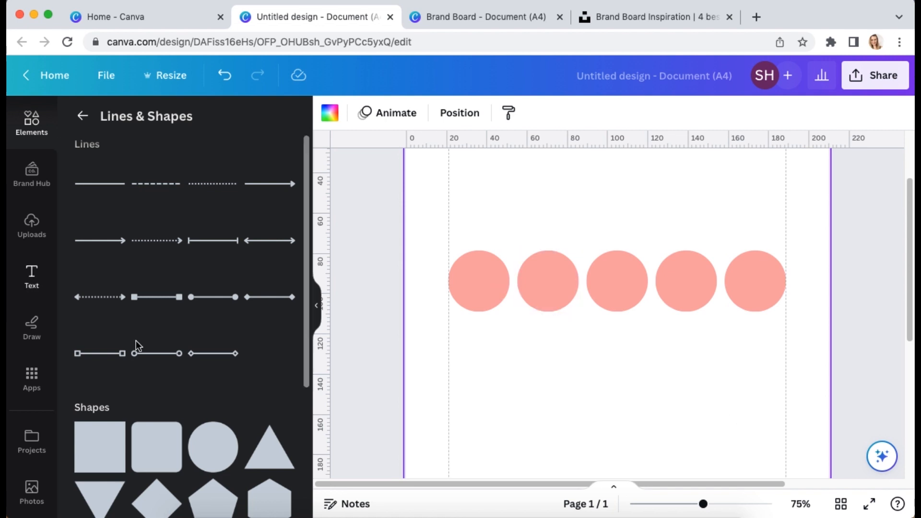
Step: Show the complete set of photo colours as fill options for the first circle in the row
left_click(315, 305)
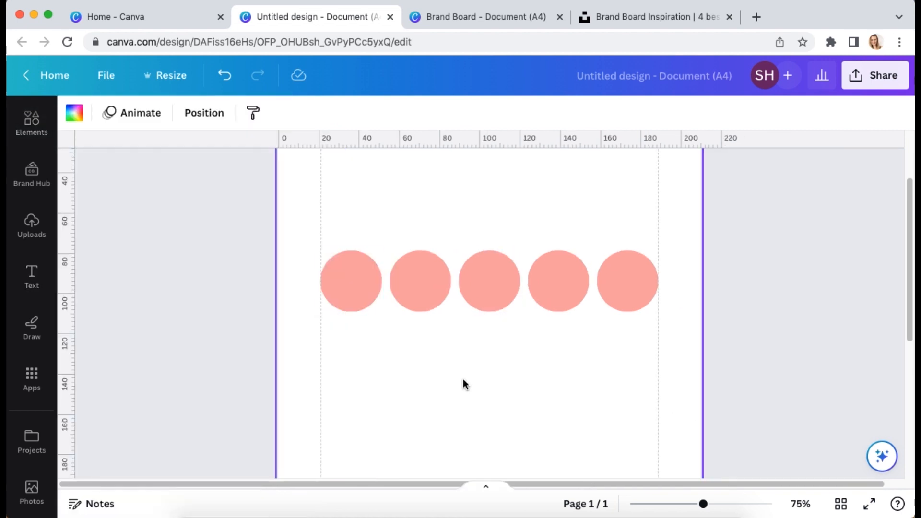
left_click(341, 272)
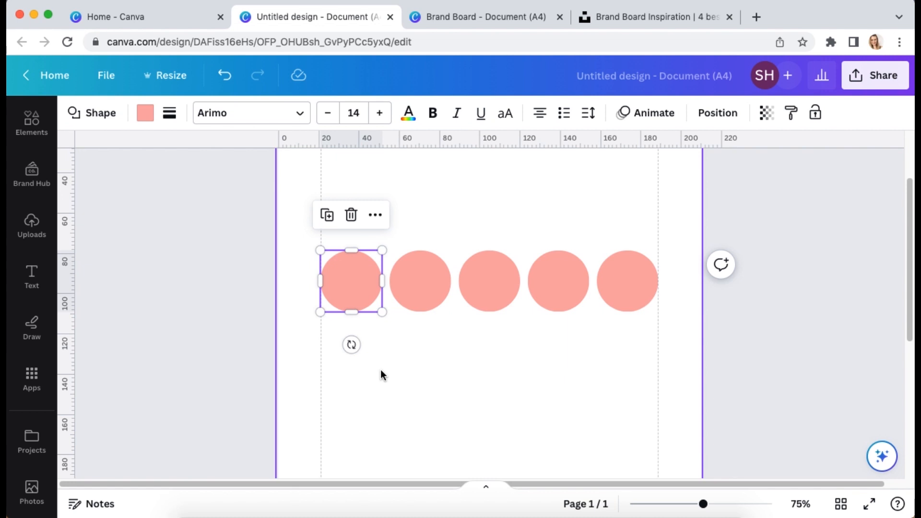
left_click(149, 116)
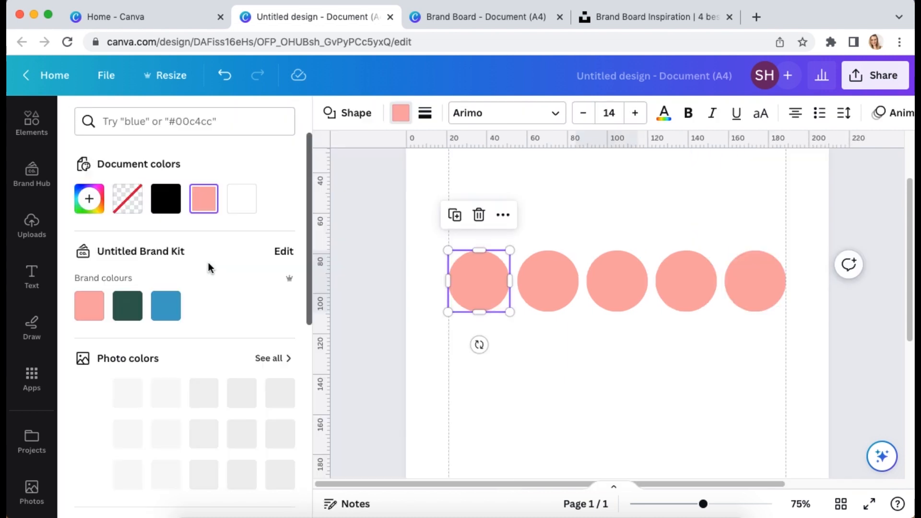
scroll(269, 304, "down", 4)
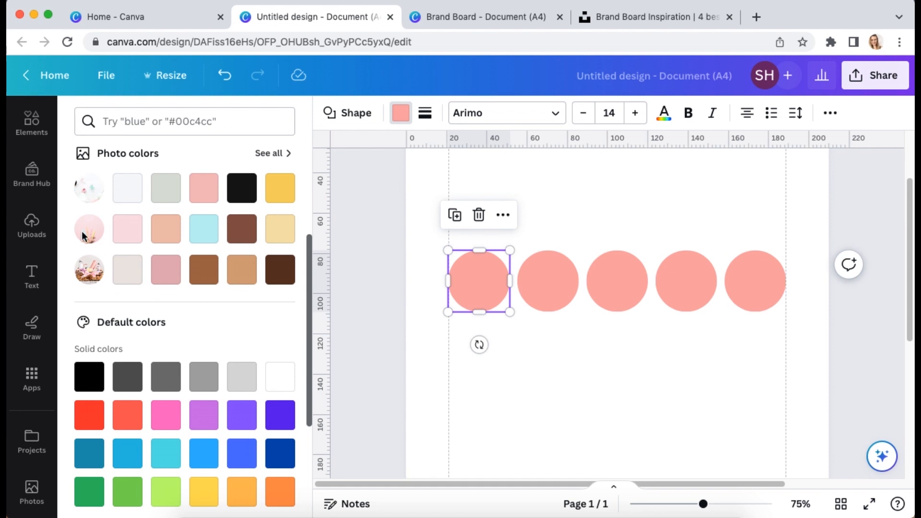
left_click(269, 154)
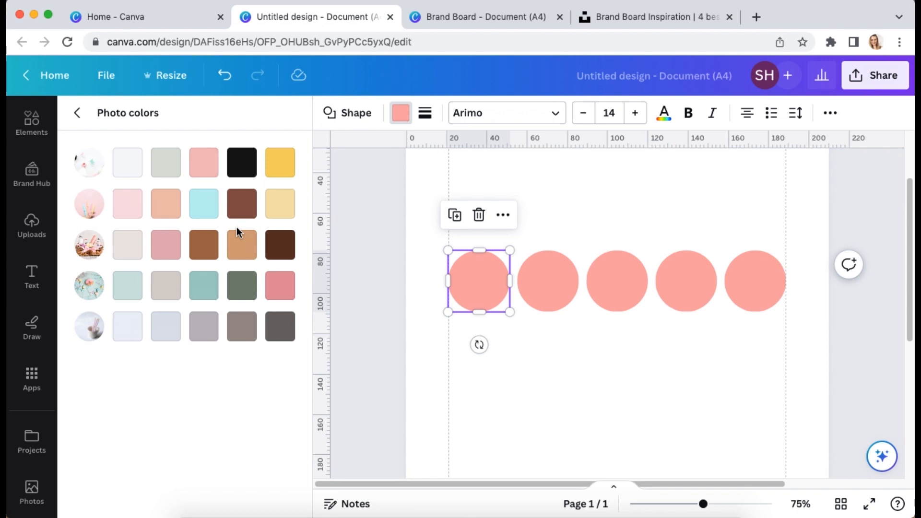
Step: Close the Brand Board Inspiration page and search Google for "colour wheel" in a new browser tab
left_click(696, 17)
left_click(729, 16)
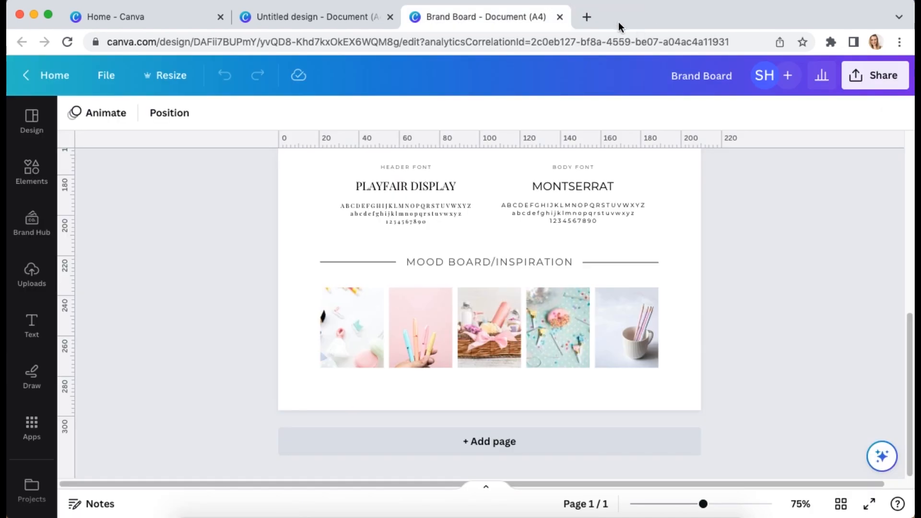
left_click(588, 18)
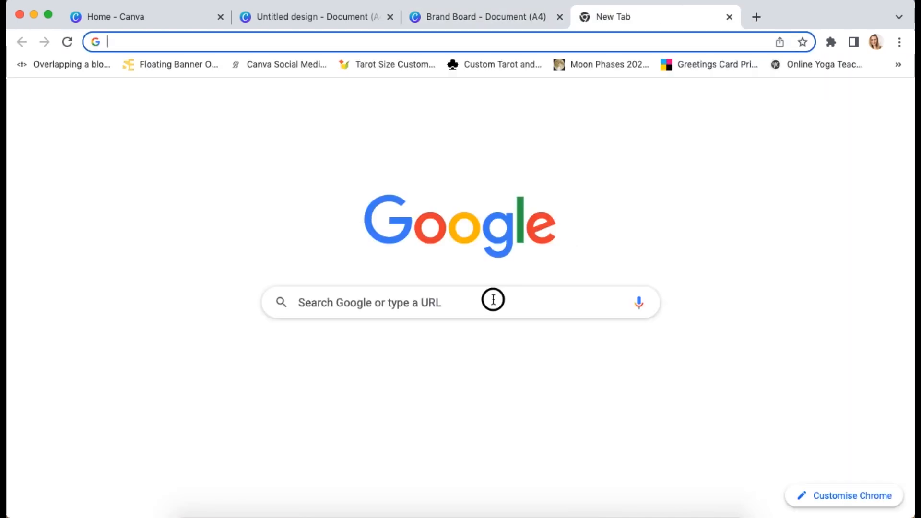
left_click(489, 302)
type("colour")
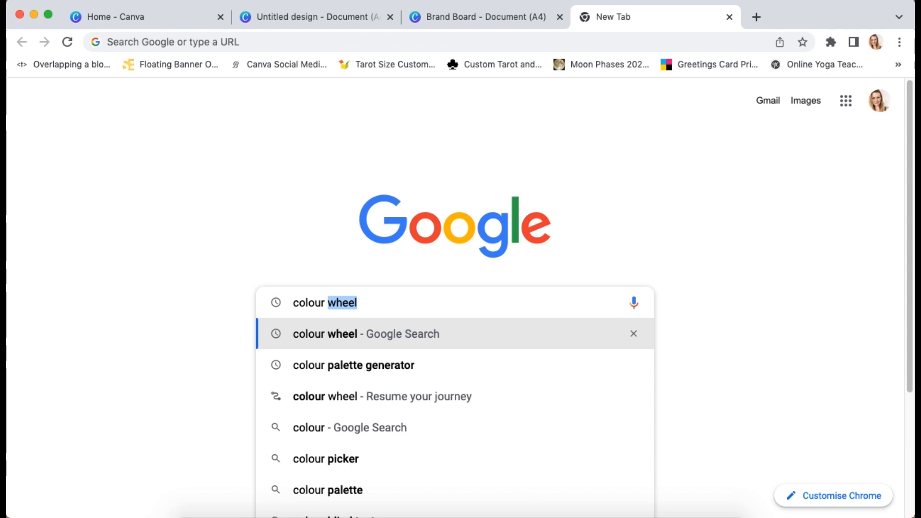
key("Return")
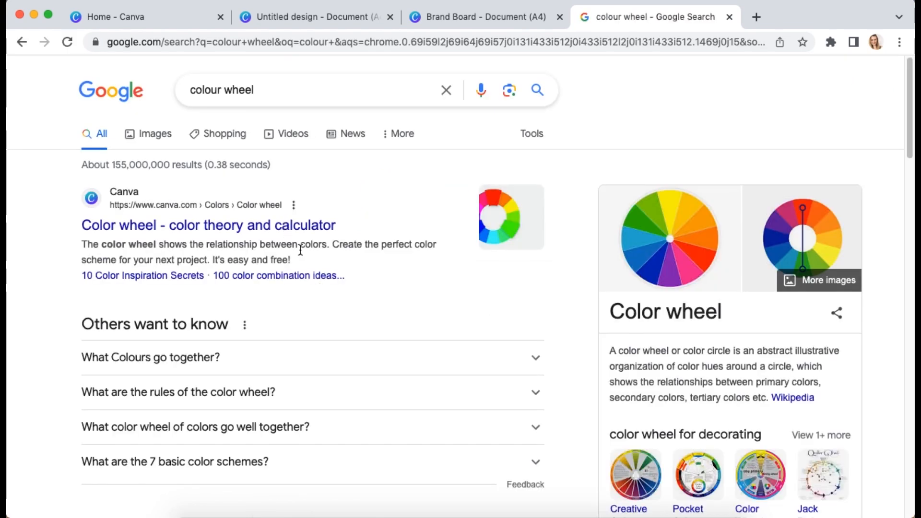
Step: Examine the colour wheel image results, enlarge the Wikipedia wheel, and return to the untitled Canva design
left_click(154, 135)
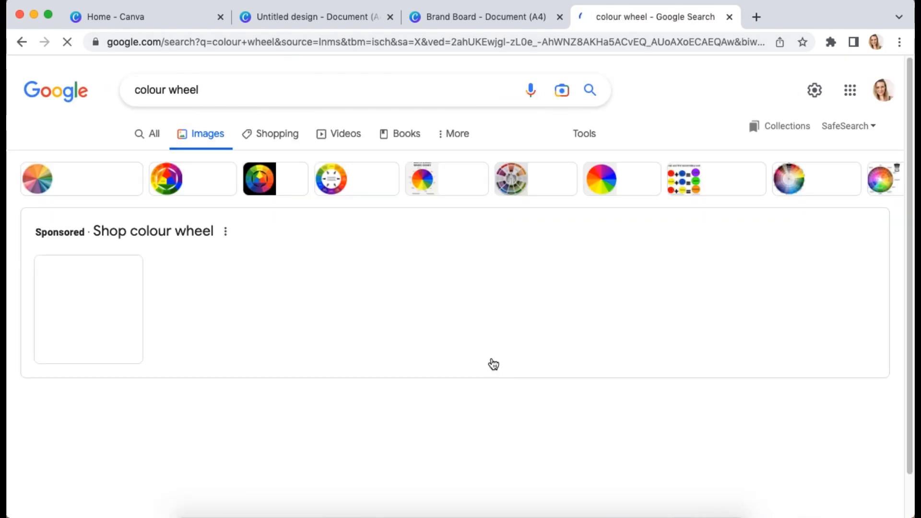
scroll(437, 353, "down", 6)
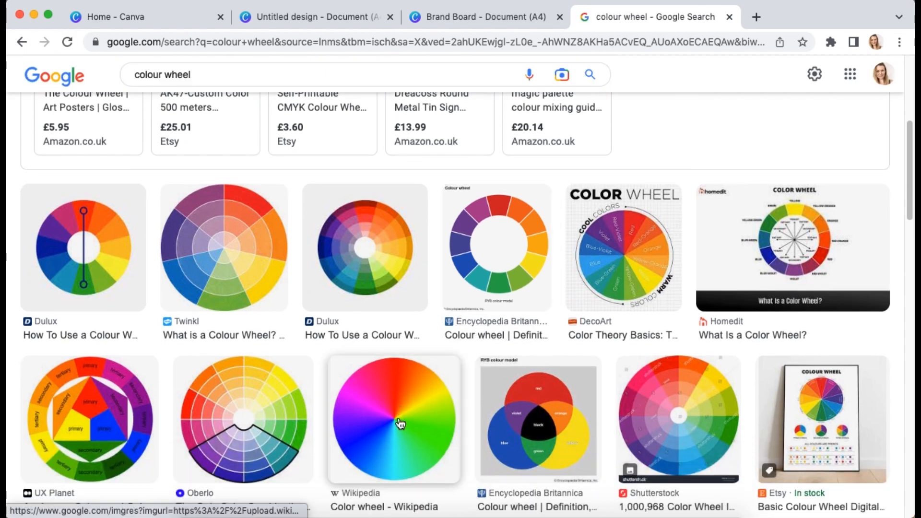
left_click(401, 423)
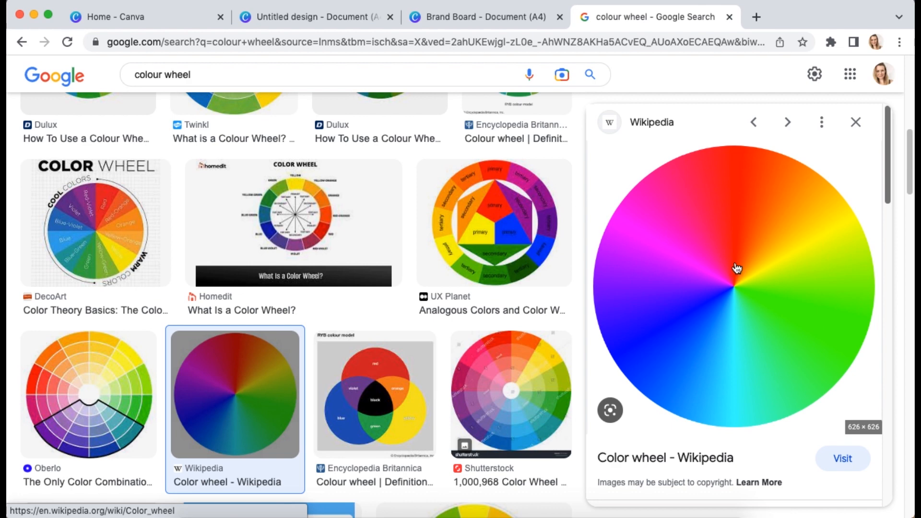
left_click(728, 17)
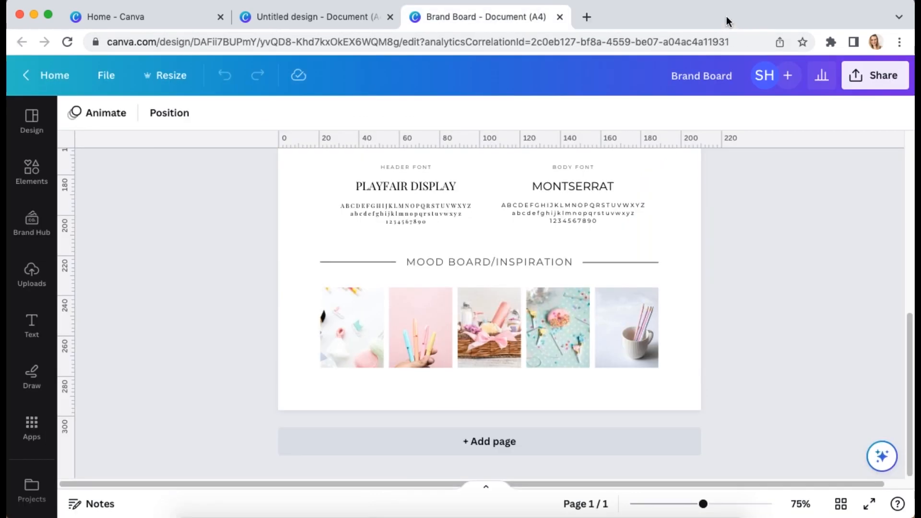
left_click(307, 17)
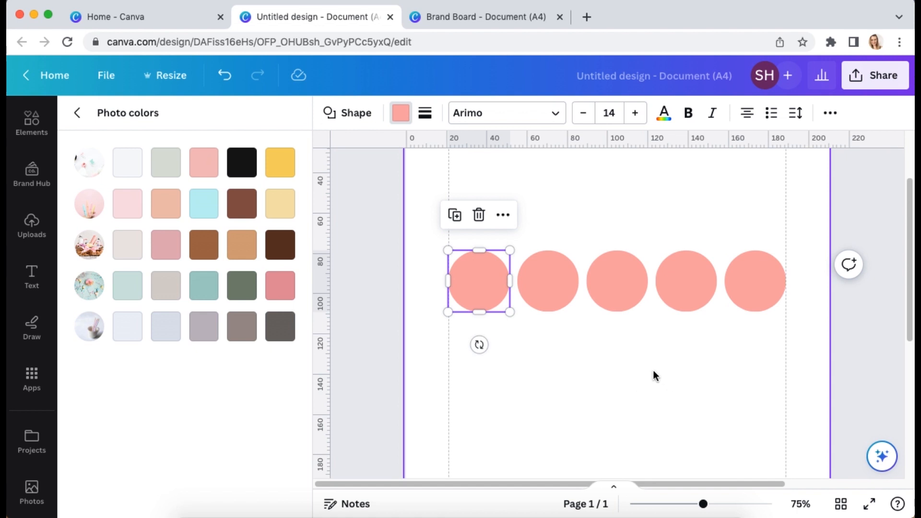
Step: Fill the first circle with soft pink, the second with light blue and the third with yellow from the photo colours
left_click(204, 164)
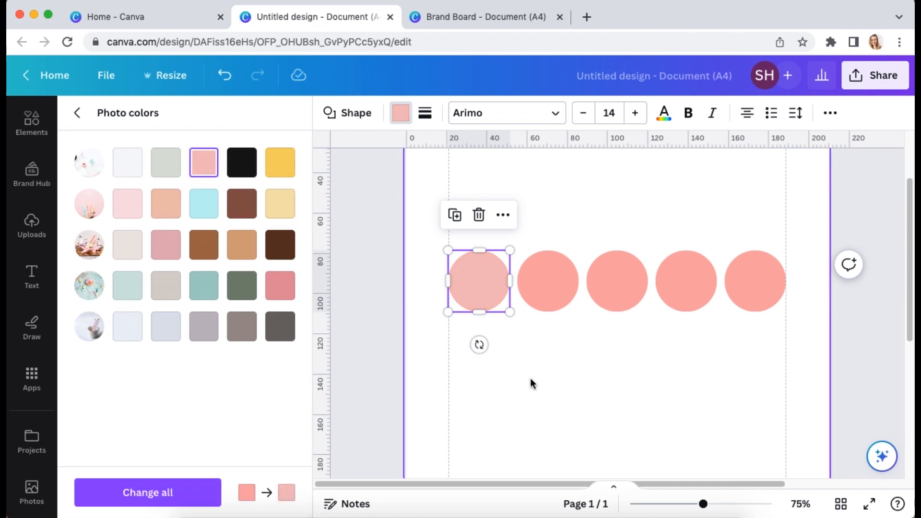
left_click(545, 299)
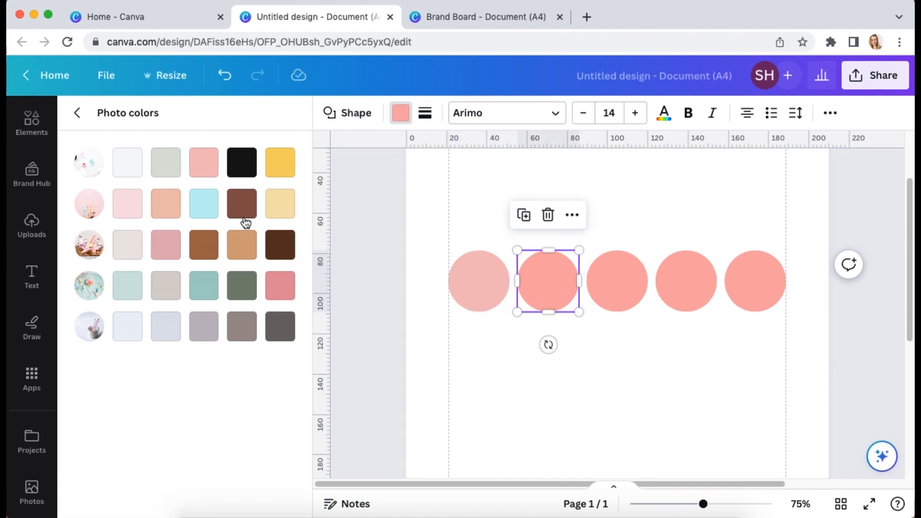
left_click(204, 204)
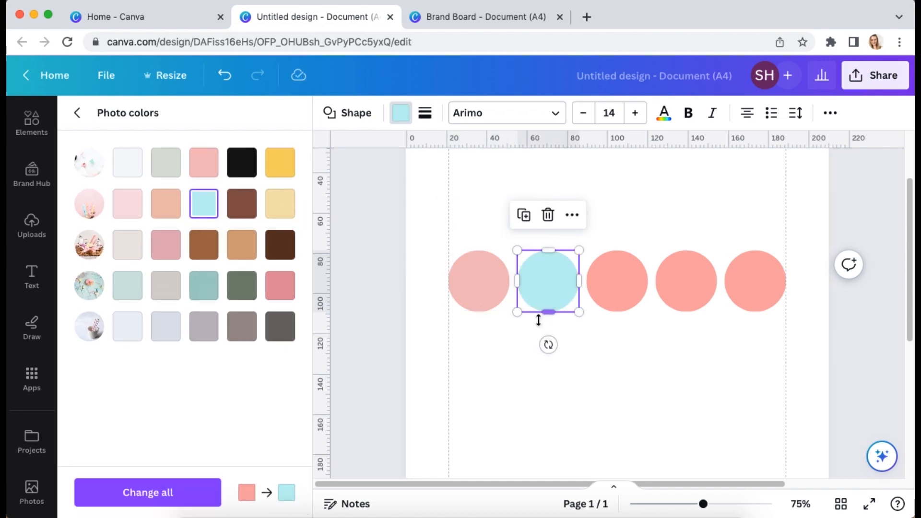
left_click(616, 292)
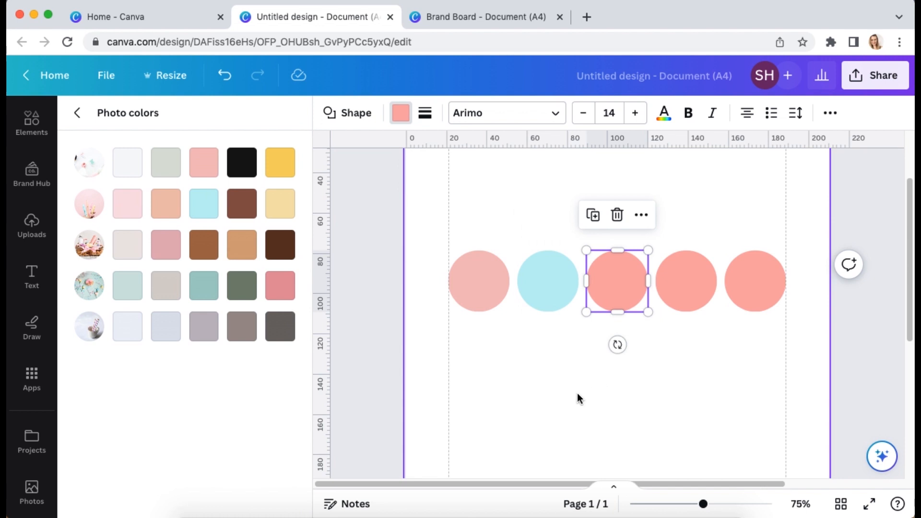
left_click(281, 162)
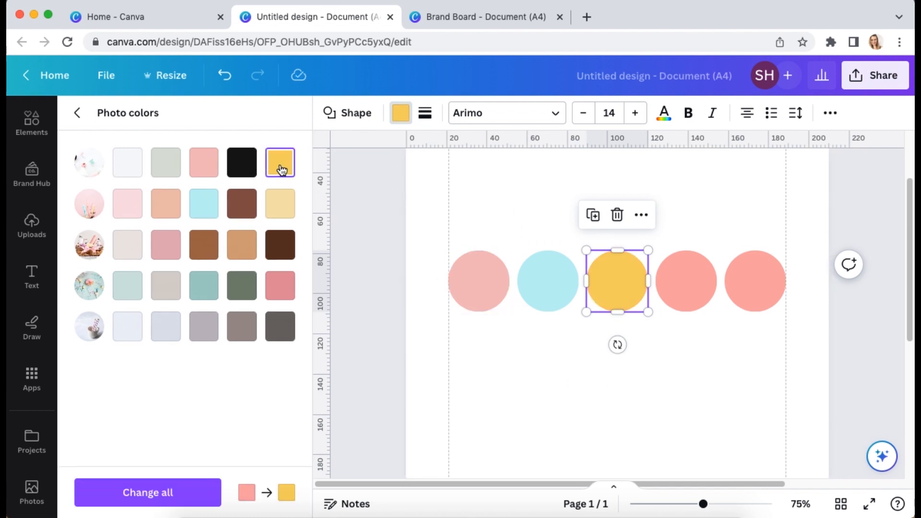
Step: Fill the fourth circle with the taupe photo colour and the fifth with the pale pink one
left_click(679, 280)
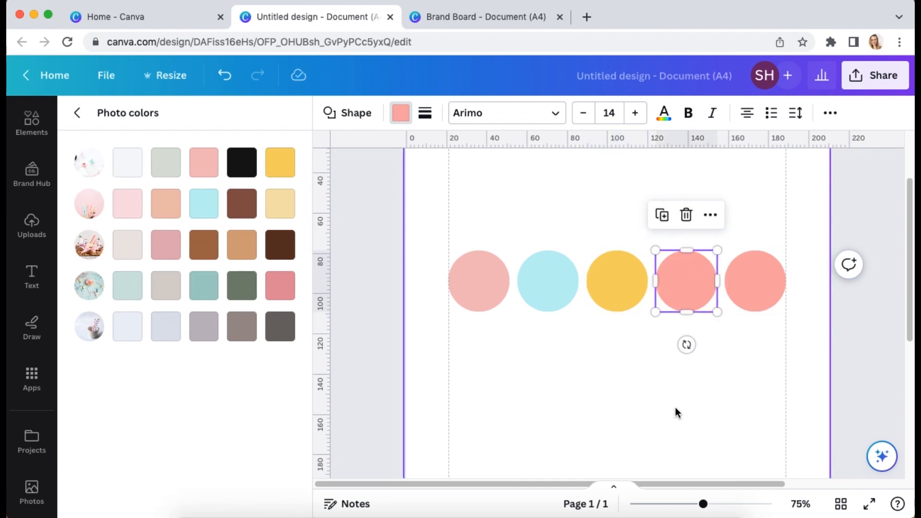
left_click(246, 331)
left_click(755, 288)
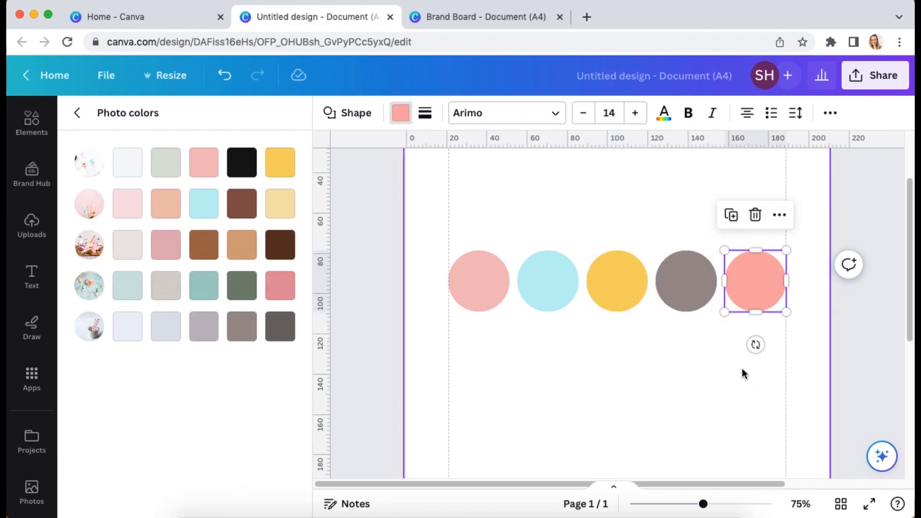
left_click(130, 206)
left_click(654, 373)
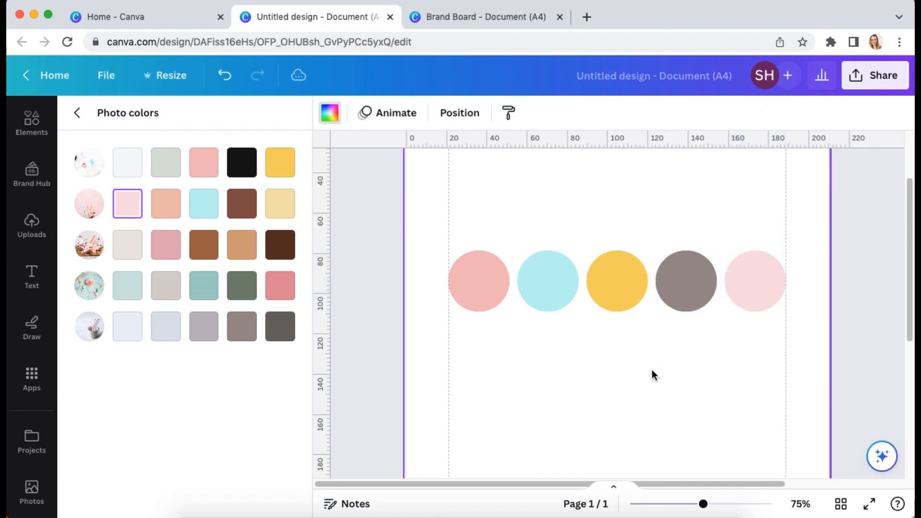
left_click(105, 114)
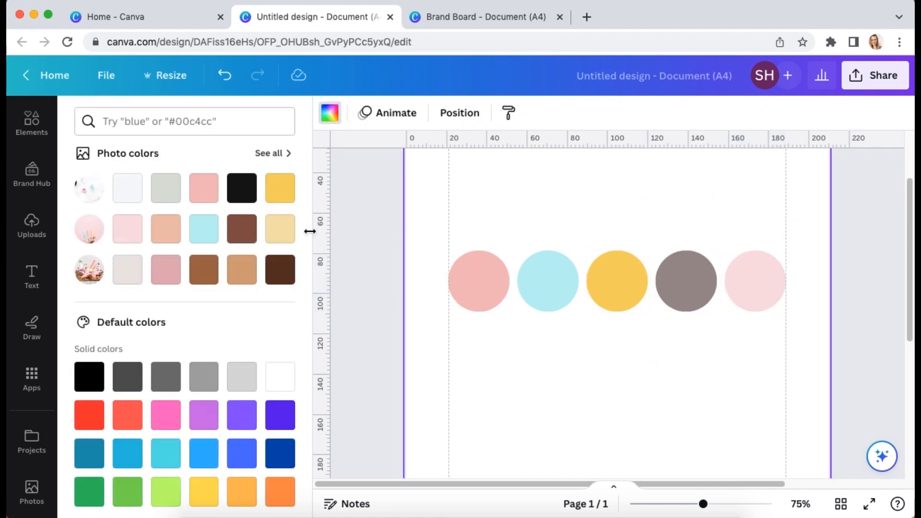
Step: Darken the second circle's light blue fill slightly to a muted blue using a custom solid colour
left_click(485, 284)
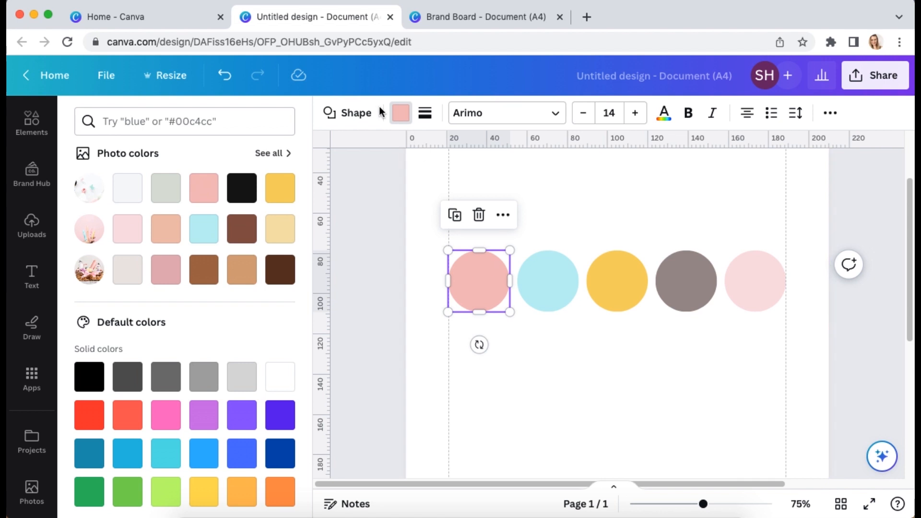
left_click(401, 114)
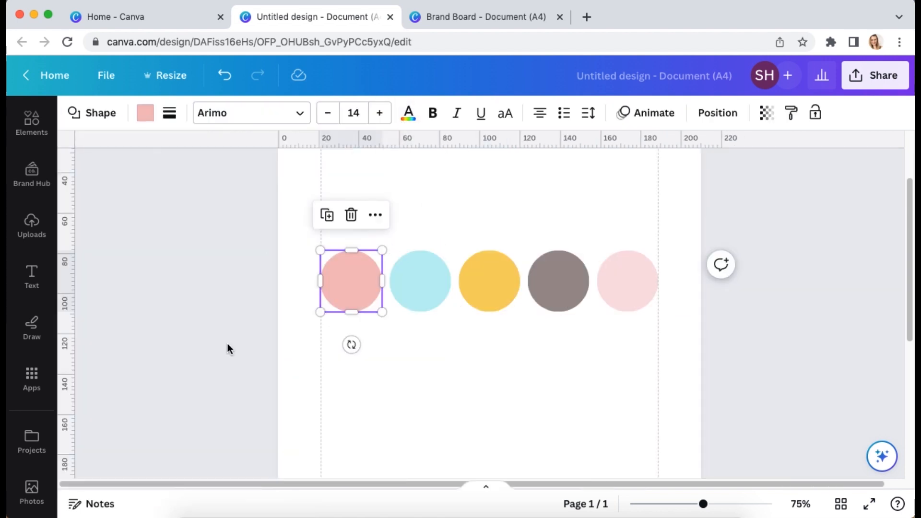
left_click(421, 286)
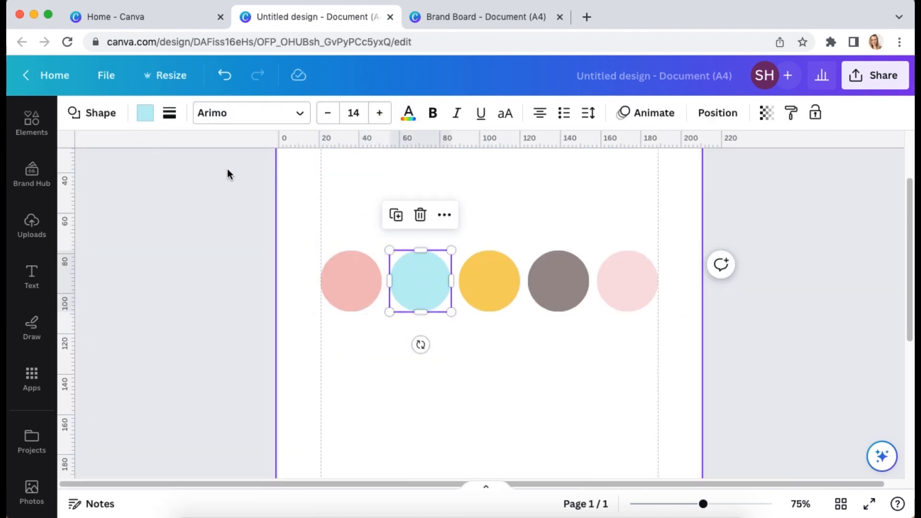
left_click(145, 113)
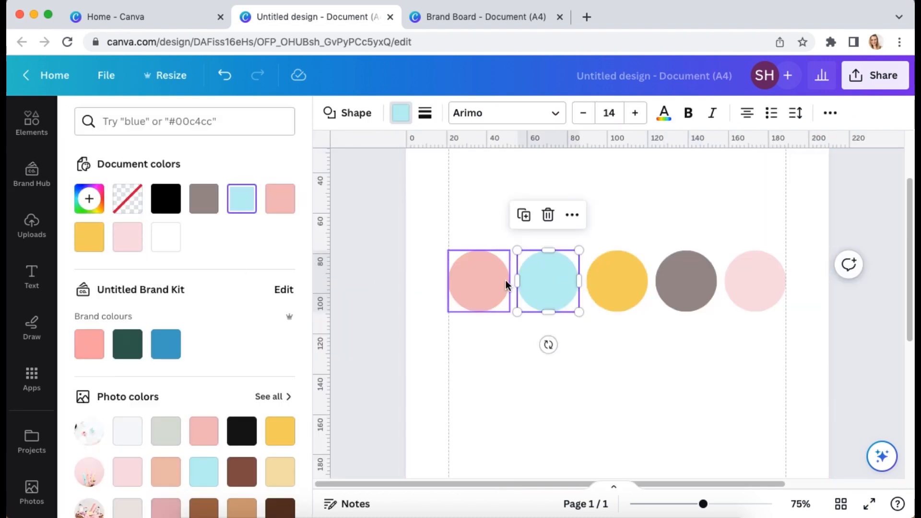
left_click(89, 198)
left_click(128, 272)
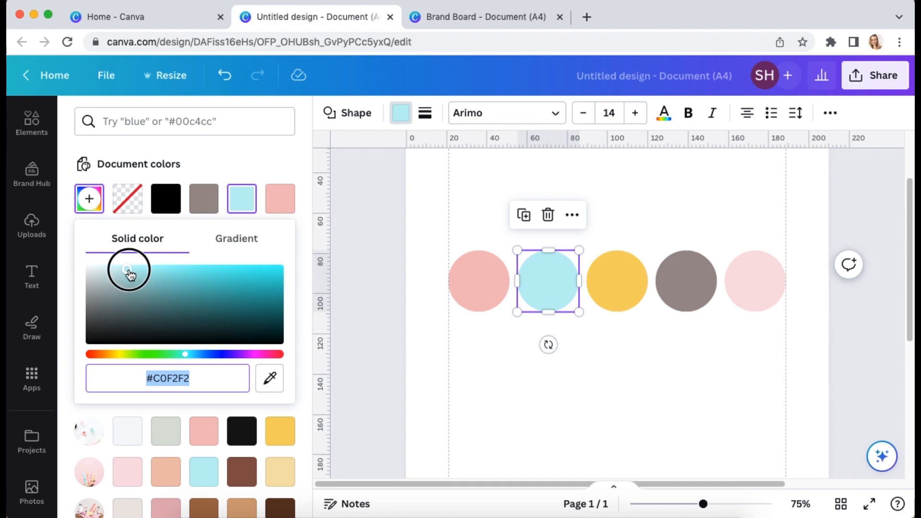
left_click_drag(128, 271, 127, 274)
Step: Soften the third circle's yellow to a slightly paler shade using a custom solid colour
left_click(609, 288)
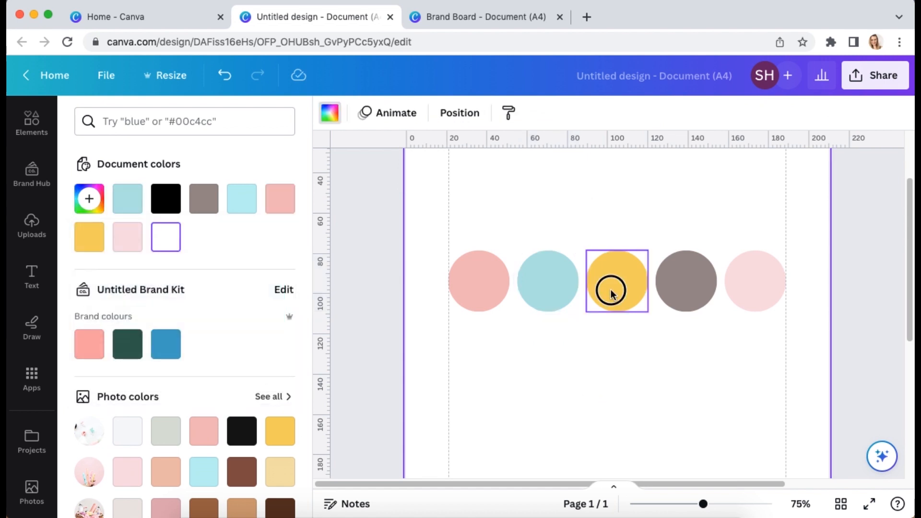
left_click(88, 198)
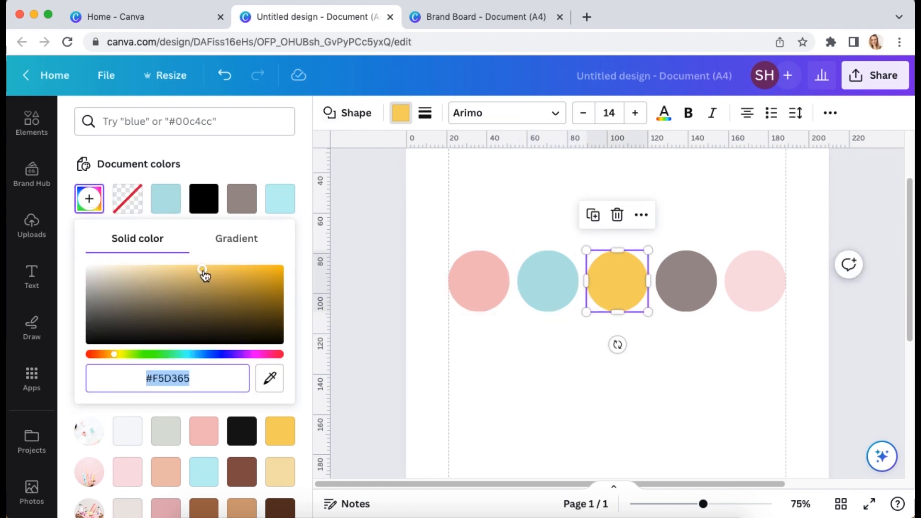
left_click_drag(202, 270, 181, 269)
left_click(680, 382)
Step: Replace the fourth circle's taupe fill with the medium grey from the default solid colours
left_click(692, 295)
left_click(670, 424)
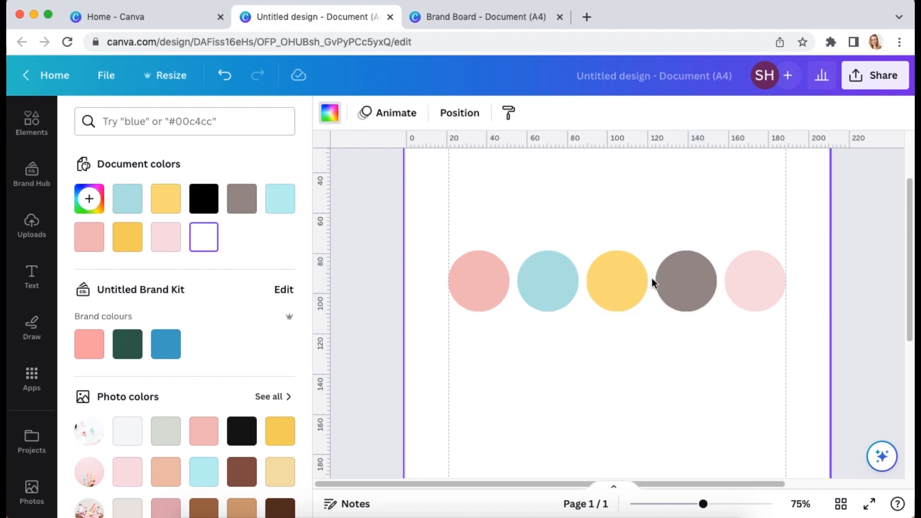
scroll(294, 321, "down", 3)
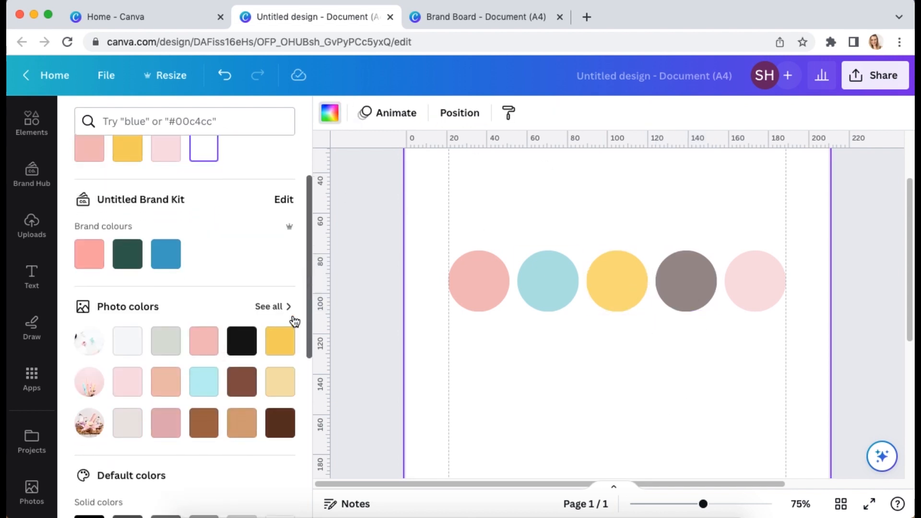
left_click(691, 294)
scroll(183, 383, "down", 7)
left_click(204, 197)
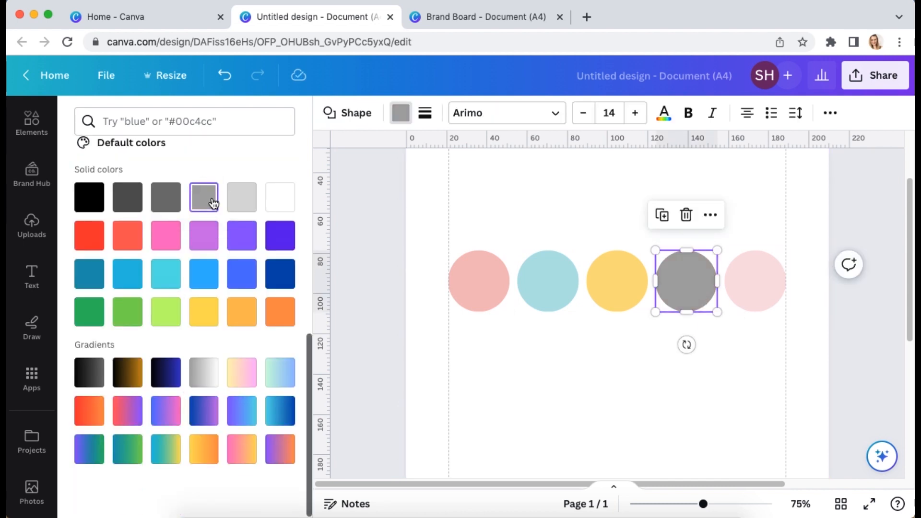
left_click(618, 383)
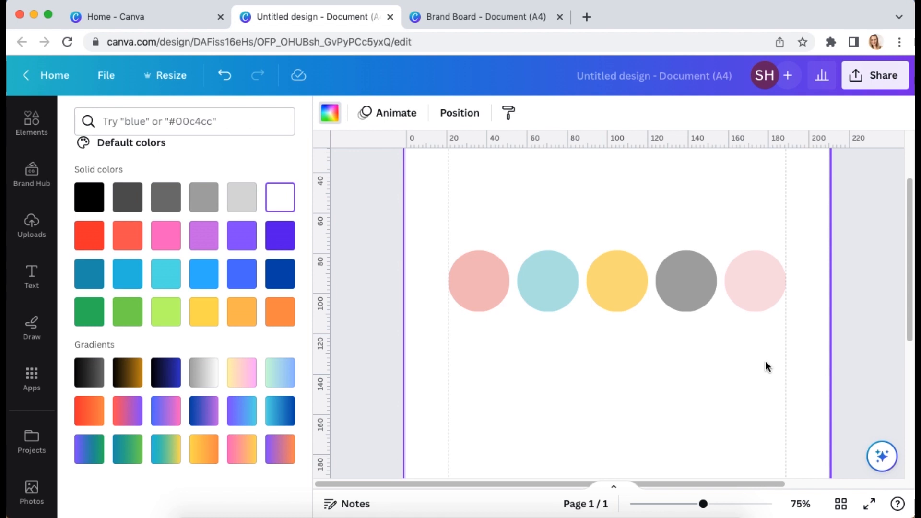
Step: Move the row of five colour circles together about 65 mm down the page, closer to the mood board photos
scroll(762, 382, "down", 4)
left_click_drag(723, 262, 480, 307)
scroll(798, 245, "down", 4)
left_click(811, 270)
scroll(810, 270, "up", 3)
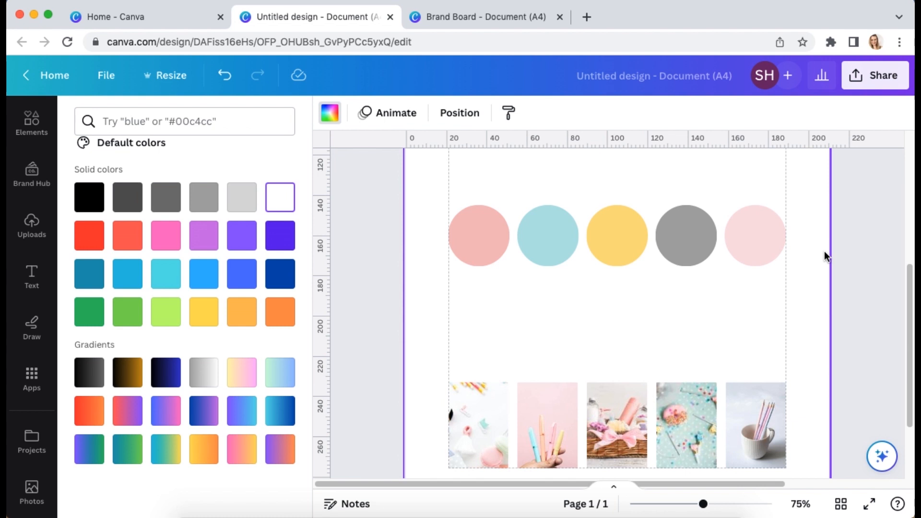
Step: Move the row of five colour circles together up the page by about 33 mm
left_click_drag(808, 269, 485, 179)
left_click(736, 312)
scroll(739, 317, "up", 1)
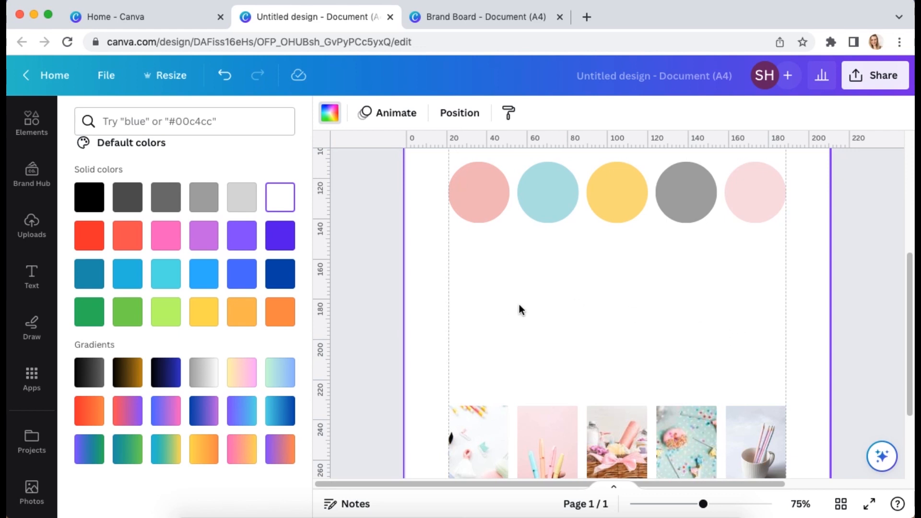
scroll(654, 325, "down", 1)
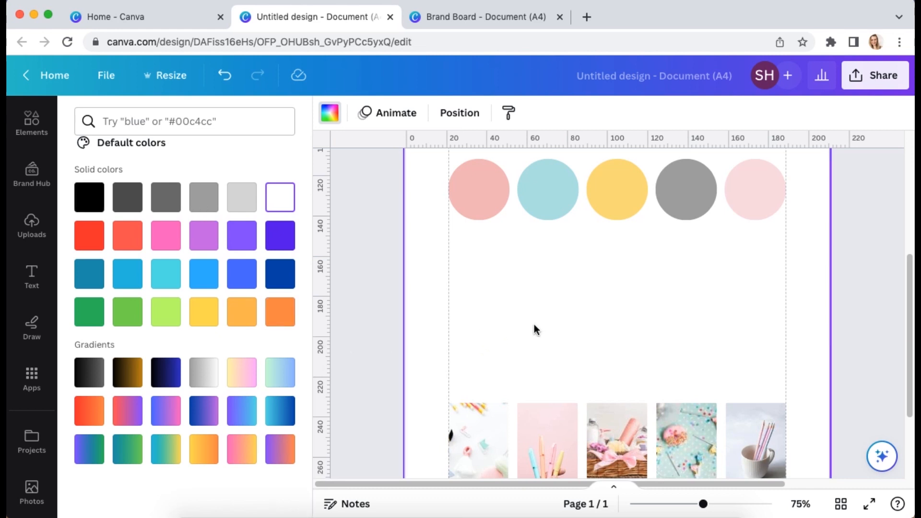
Step: Copy the Playfair Display header font text block from the Brand Board document and paste it into the untitled A4 design
left_click(456, 16)
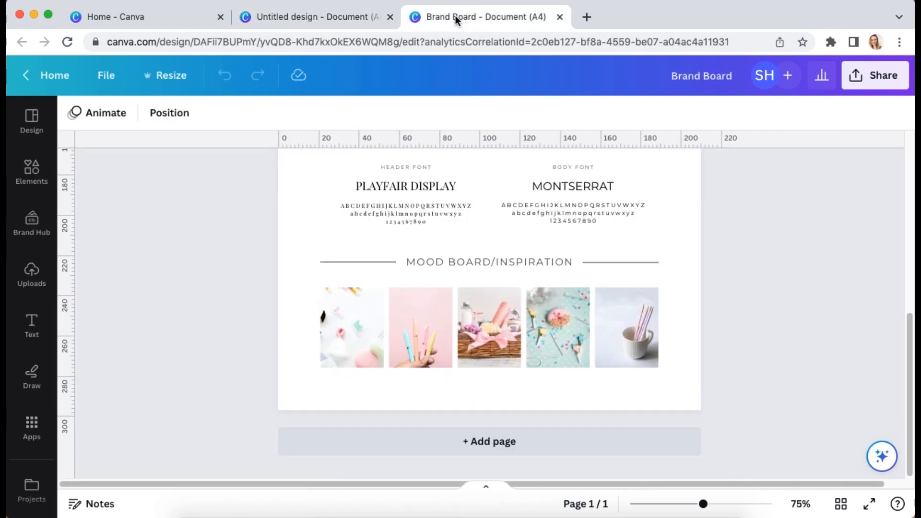
scroll(502, 255, "up", 3)
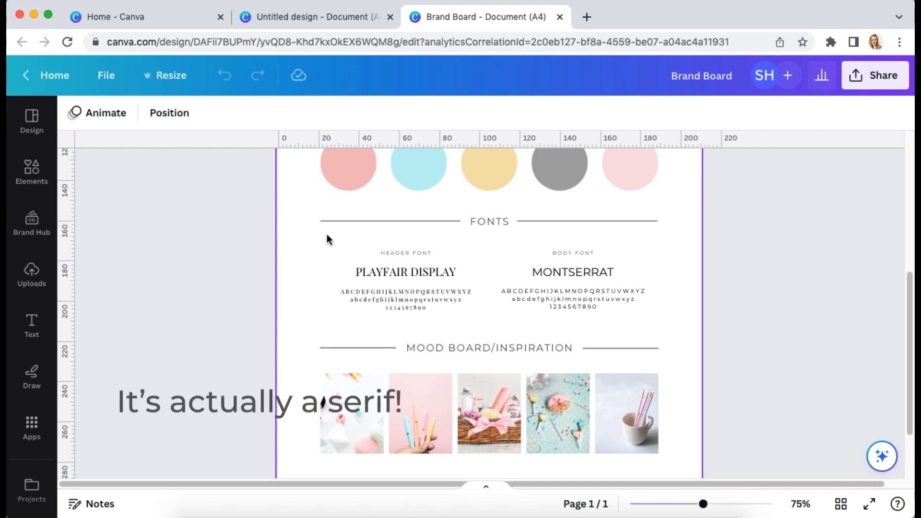
left_click(294, 20)
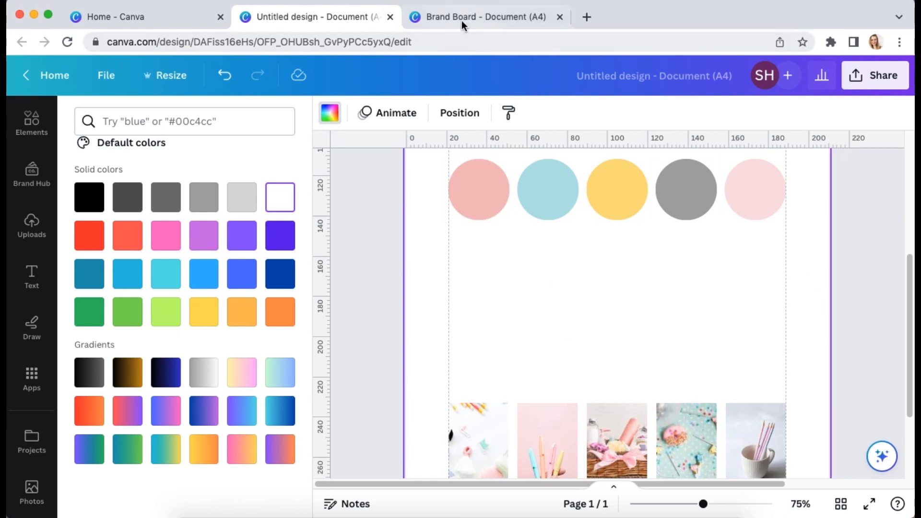
left_click(480, 16)
left_click_drag(339, 222, 376, 237)
key("super+z")
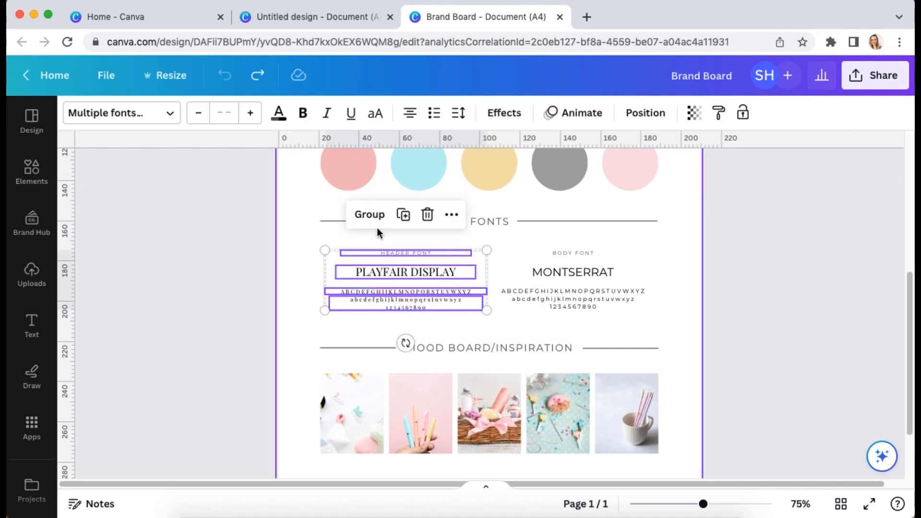
left_click(307, 18)
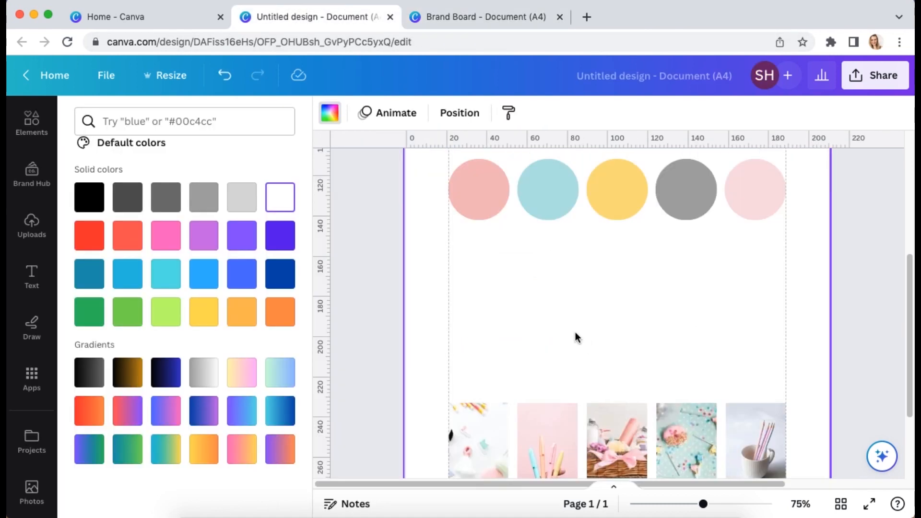
key("super+v")
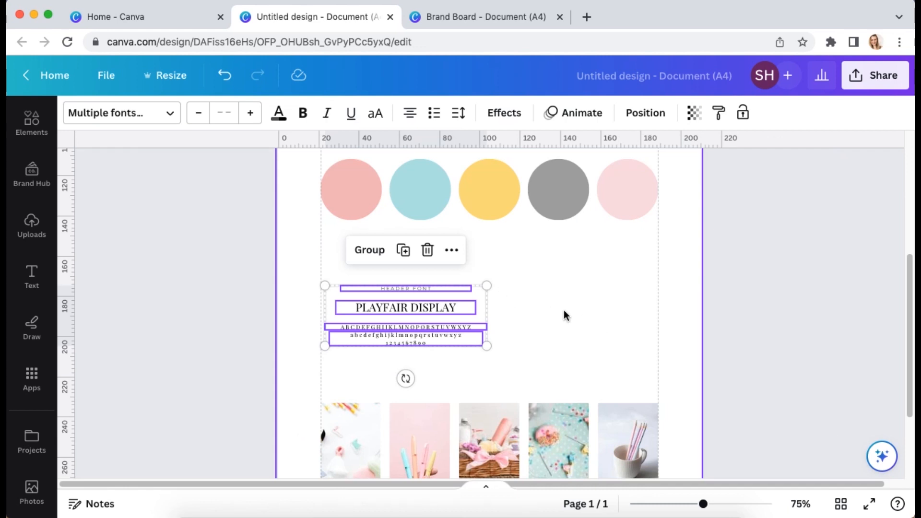
Step: Move the pasted header font block down about 7 mm in the gap between the colour circles and the photos
left_click(564, 317)
left_click_drag(306, 238, 464, 365)
left_click_drag(430, 312, 429, 326)
left_click(689, 344)
key("super+equal")
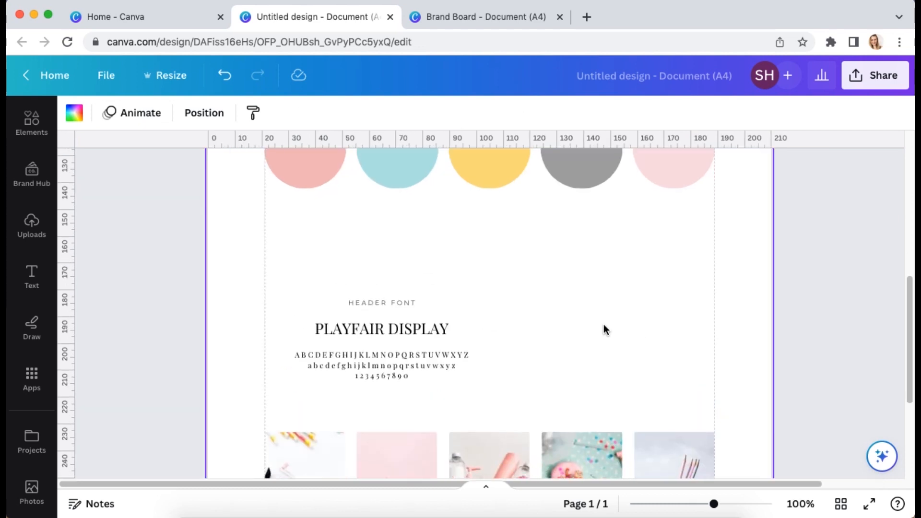
Step: Inspect the separate text boxes holding the uppercase alphabet and the lowercase alphabet with numbers
scroll(603, 327, "down", 1)
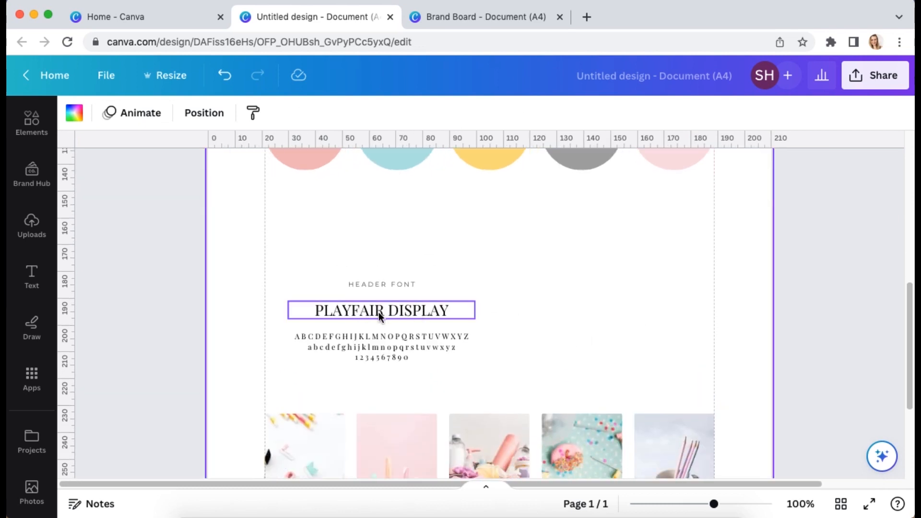
left_click(315, 339)
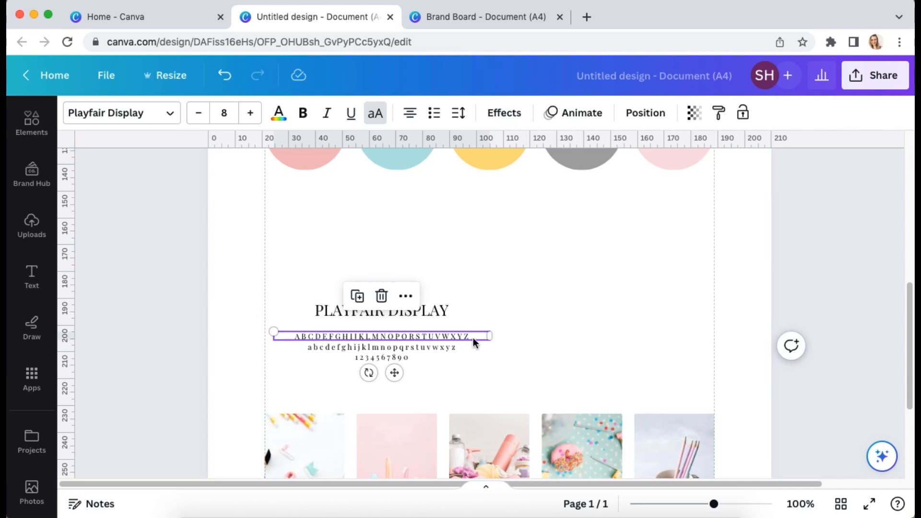
left_click(330, 350)
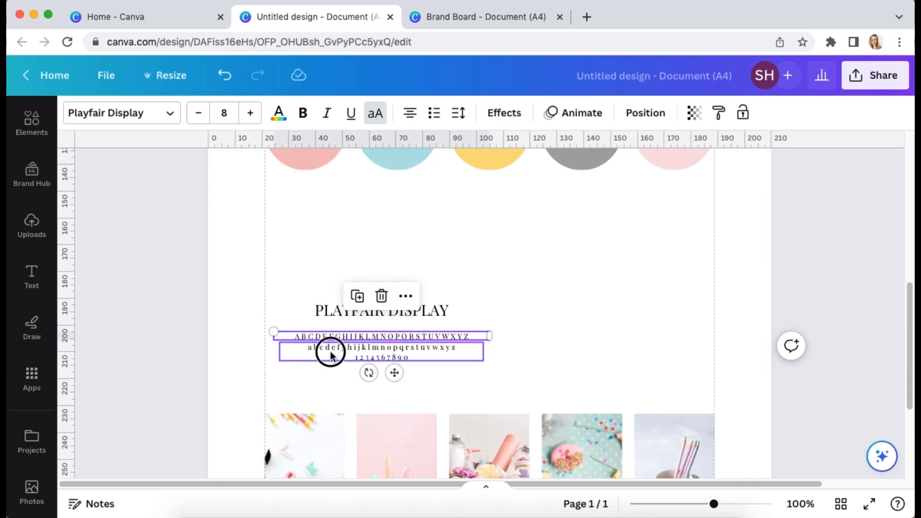
left_click(399, 354)
left_click(525, 362)
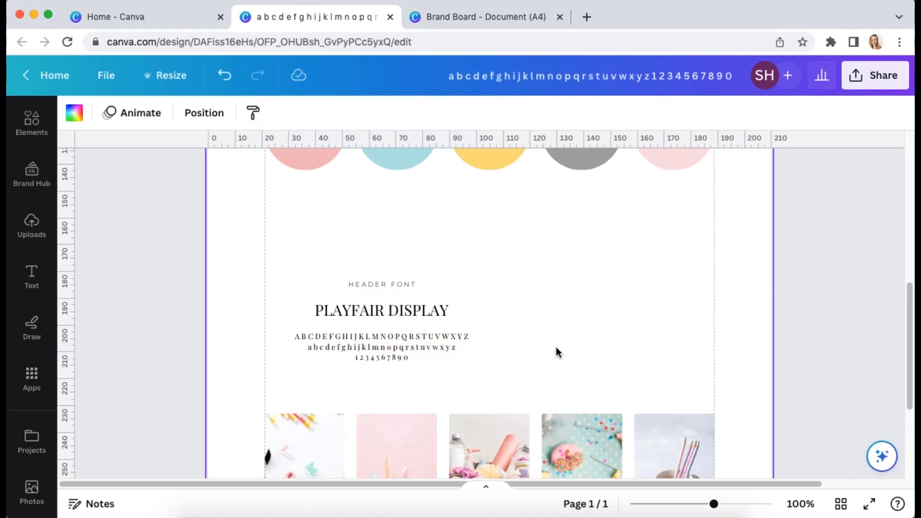
Step: Shift the header font block up about 5 mm and place a duplicate level with it on the right half of the page
left_click_drag(317, 243, 393, 333)
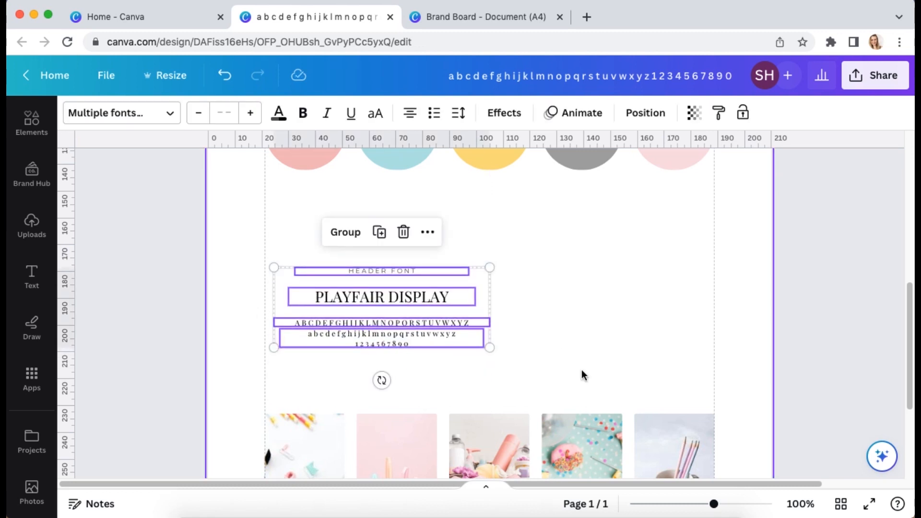
key("super+d")
left_click_drag(422, 309, 632, 297)
left_click(746, 340)
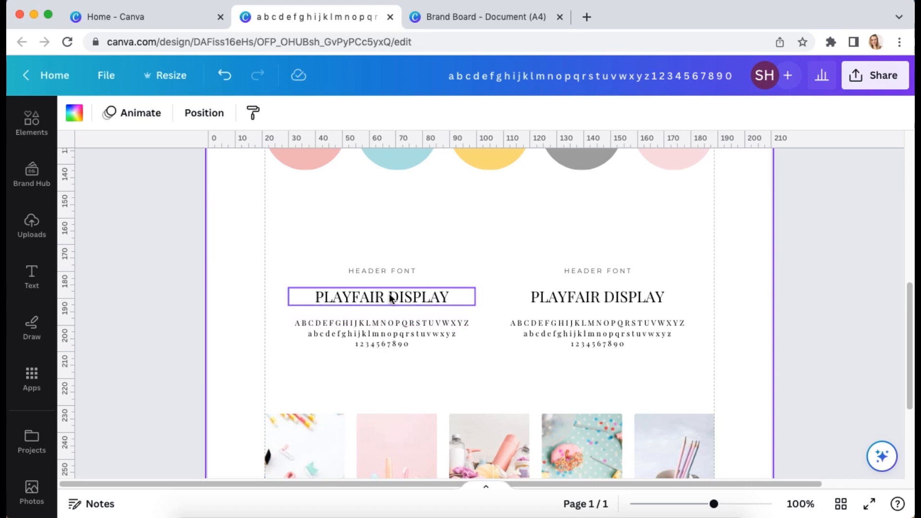
Step: Change the font of the duplicated PLAYFAIR DISPLAY line to Montserrat
left_click(652, 297)
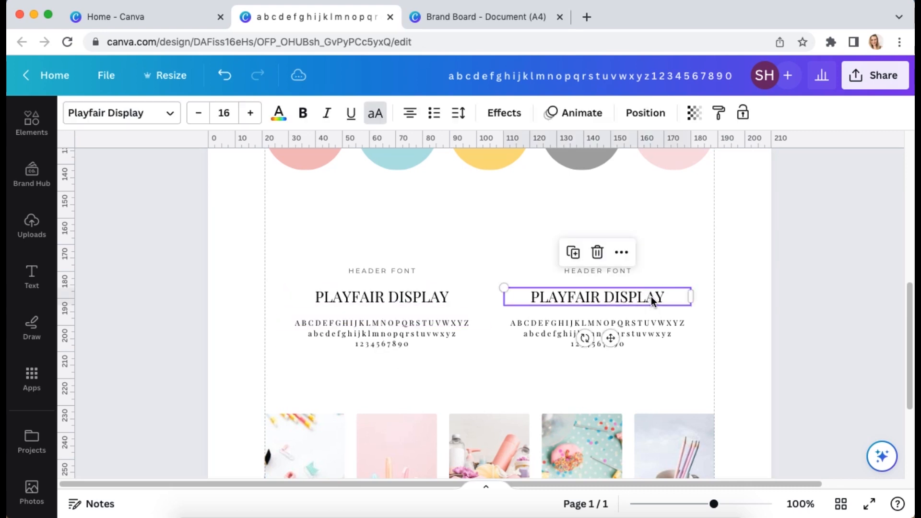
left_click(140, 113)
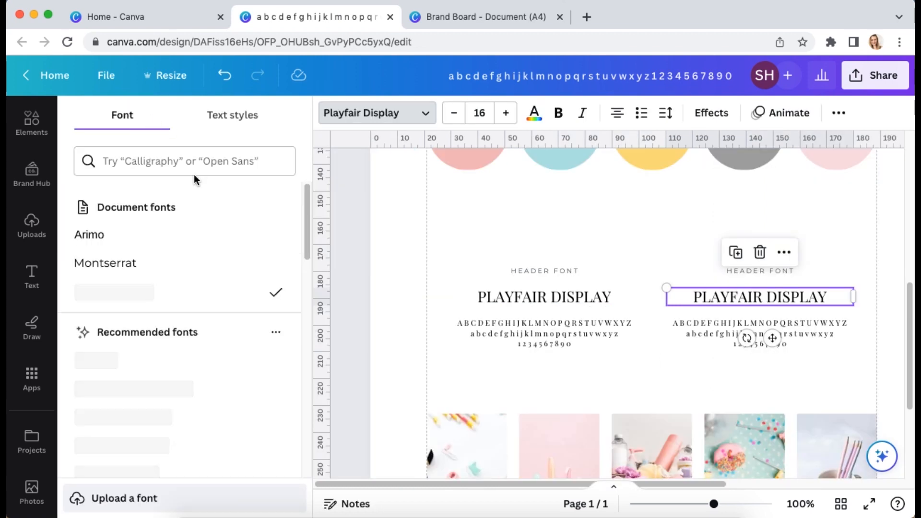
left_click(181, 161)
type("mon")
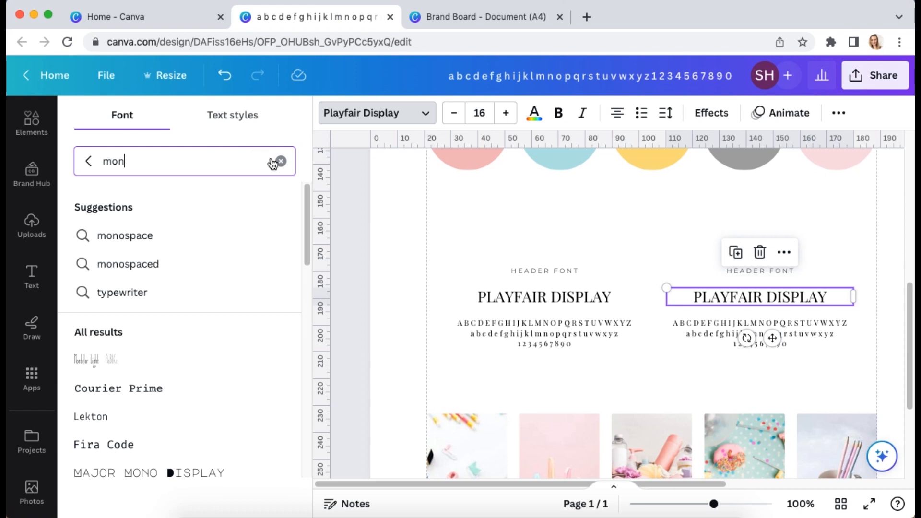
type("t")
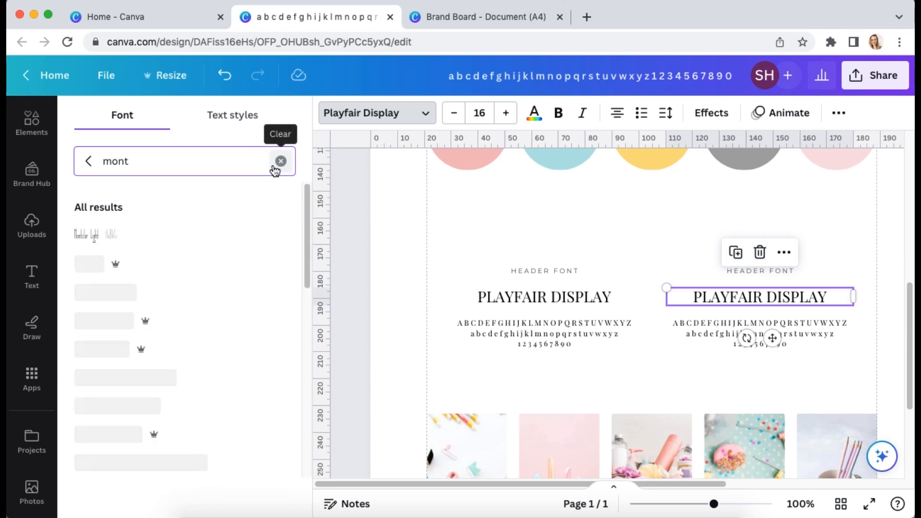
left_click(225, 291)
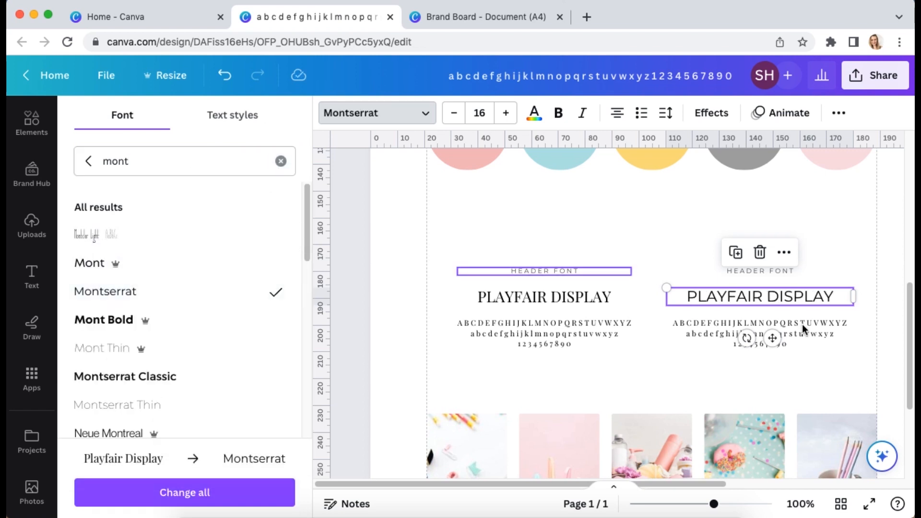
Step: Remove the whole duplicated font block beside the original header font sample
left_click(856, 373)
left_click_drag(729, 373, 589, 256)
key("super+x")
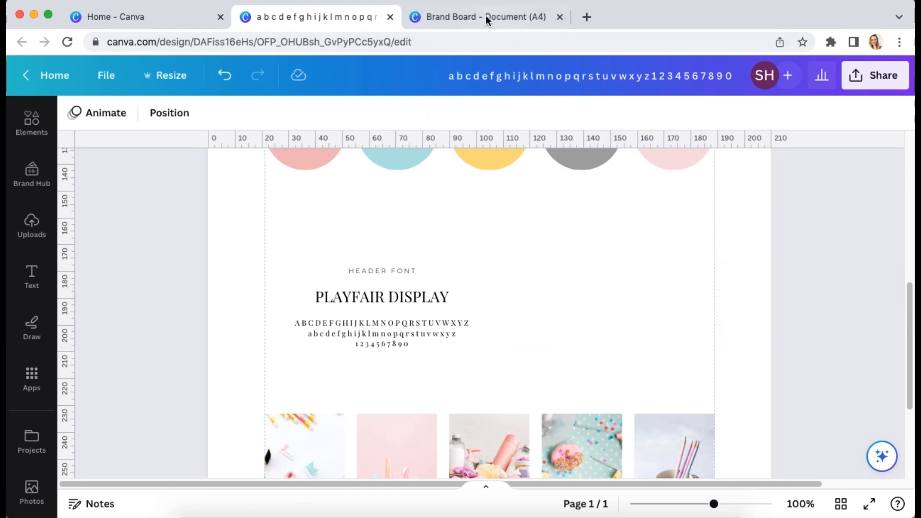
Step: Copy the Montserrat body font block from the Brand Board document in beside the header font block, and shift both blocks up slightly
left_click(506, 25)
left_click_drag(662, 322, 557, 248)
left_click(334, 20)
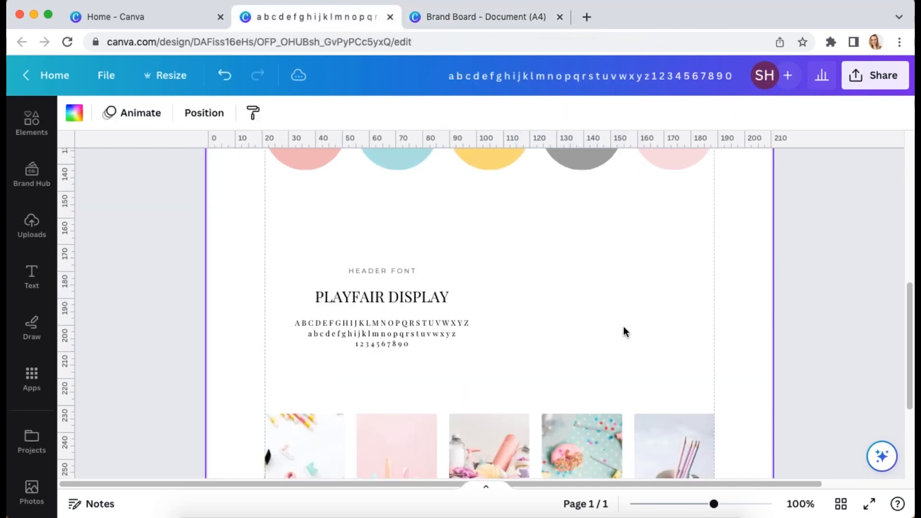
key("super+v")
left_click_drag(606, 286, 605, 293)
left_click_drag(750, 379, 387, 264)
left_click(745, 367)
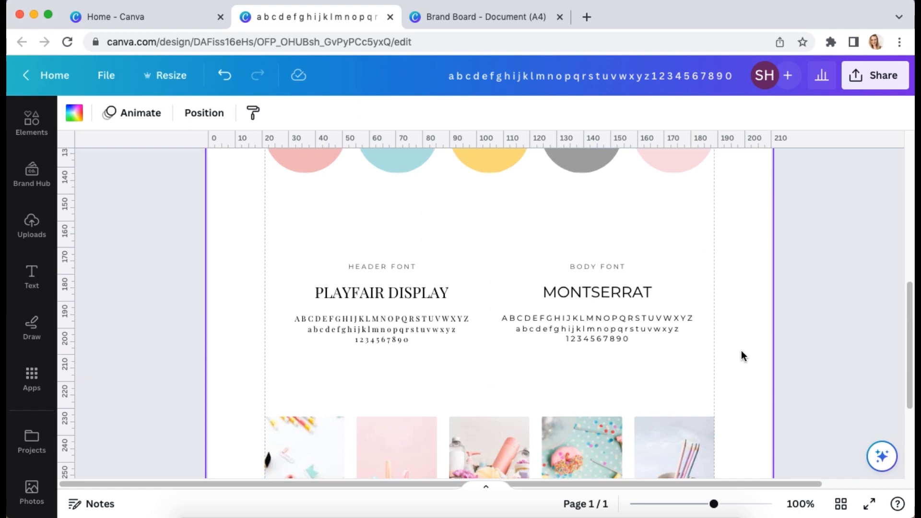
Step: Review the page layout from the empty area above the circles down to the mood board photos
scroll(747, 366, "down", 5)
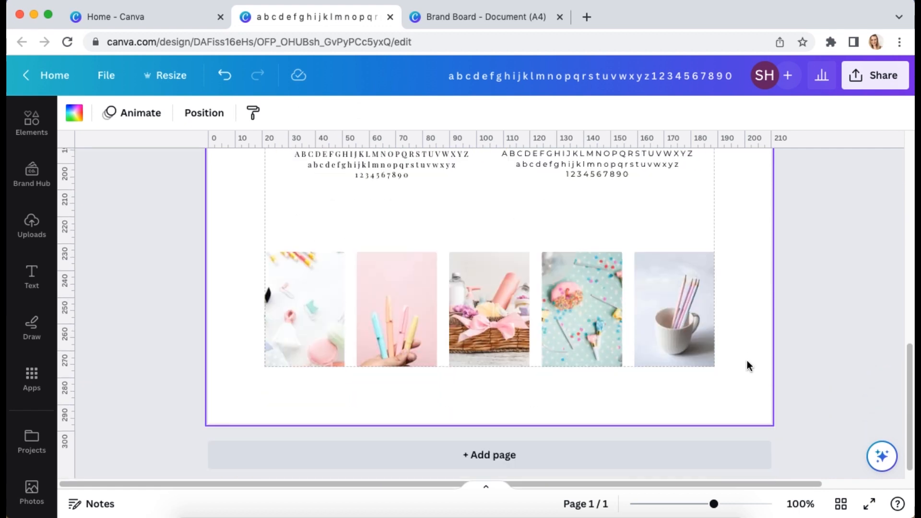
scroll(747, 366, "up", 2)
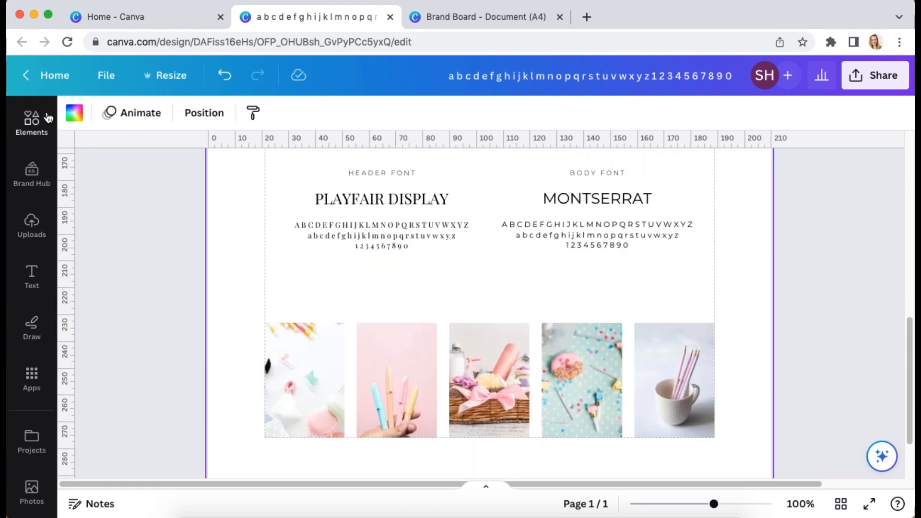
key("super+equal")
key("super+minus")
key("super+minus")
key("super+minus")
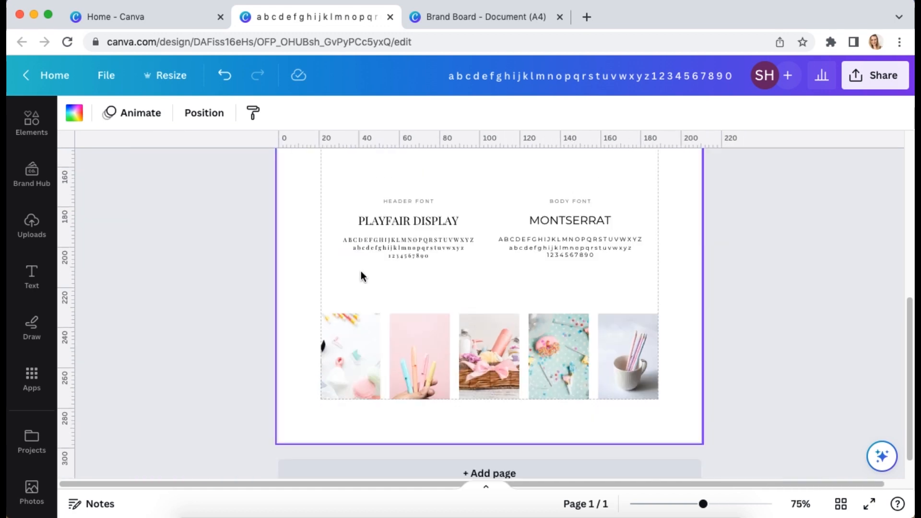
scroll(720, 286, "up", 3)
scroll(720, 286, "down", 3)
scroll(720, 286, "up", 1)
scroll(719, 290, "up", 2)
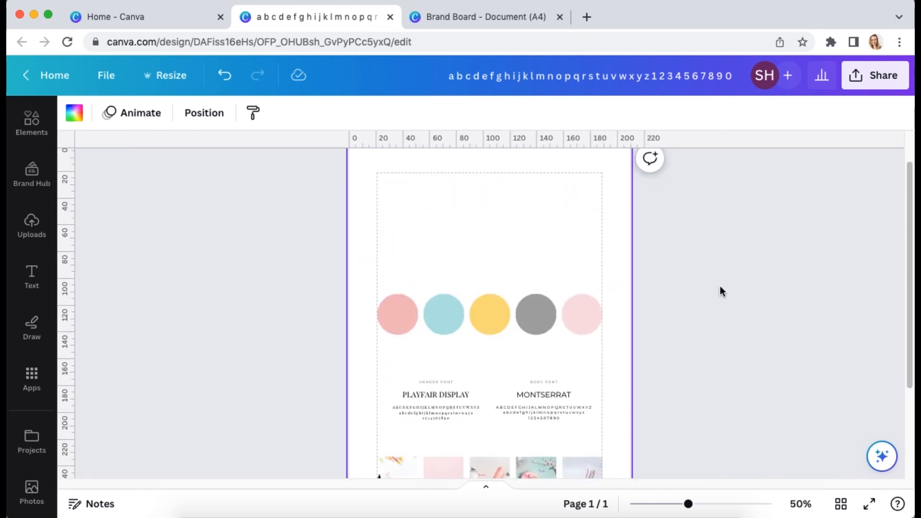
scroll(720, 290, "down", 3)
Step: Add a plain solid line starting at the left margin between the font samples and the mood board photos
key("super+equal")
key("super+equal")
left_click(31, 119)
left_click(112, 182)
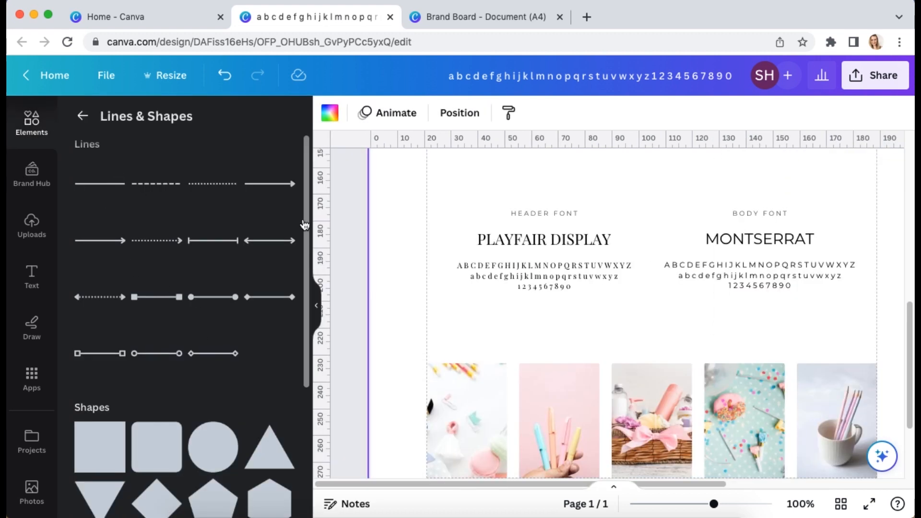
left_click_drag(609, 221, 473, 422)
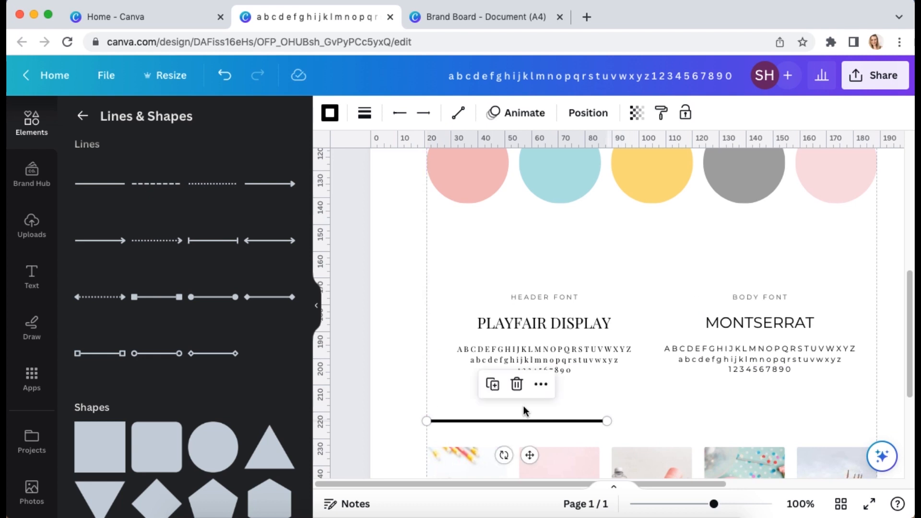
scroll(654, 381, "down", 2)
left_click(317, 307)
Step: Shorten the line from its right end to about 31 mm, keeping its start on the left margin
left_click(579, 353)
left_click(397, 366)
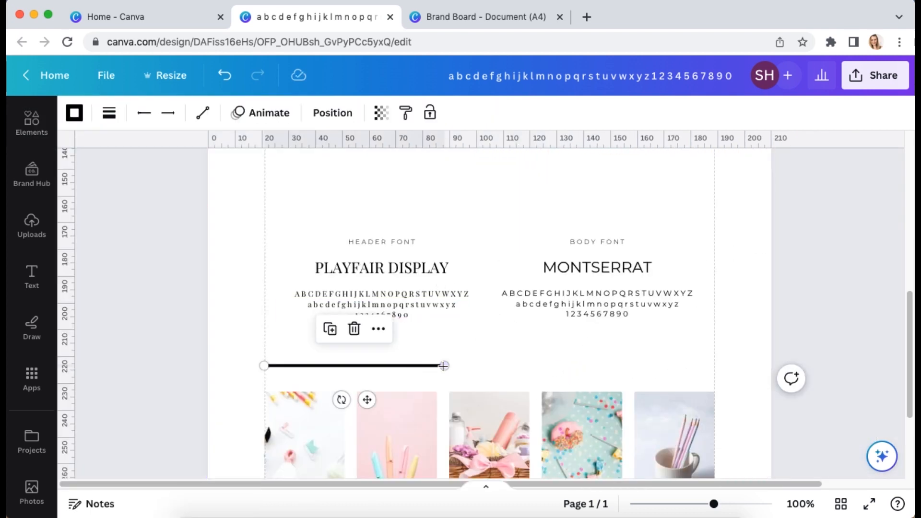
left_click_drag(444, 366, 348, 367)
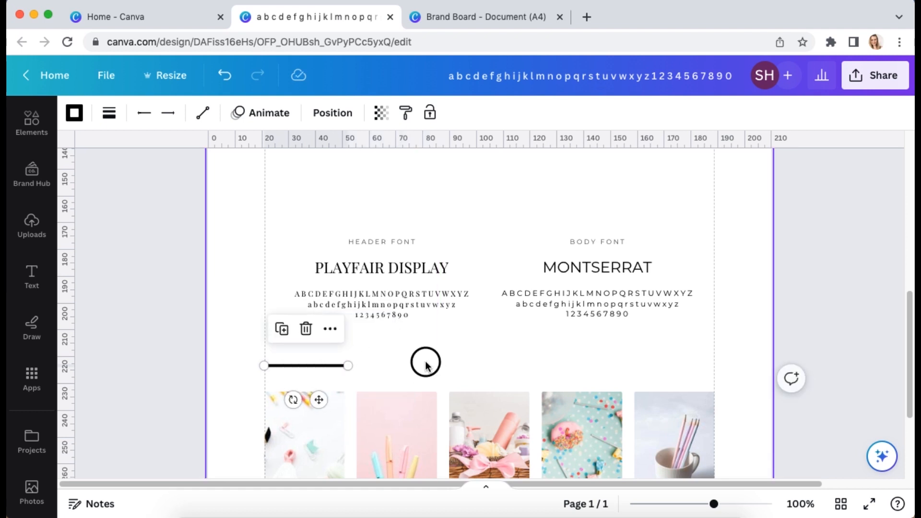
Step: Place a copy of the MONTSERRAT sample text beside the line above the photos and change it to "MOOD BOARD / INSPIRATION"
left_click(673, 272)
left_click_drag(624, 272, 506, 357)
double_click(504, 364)
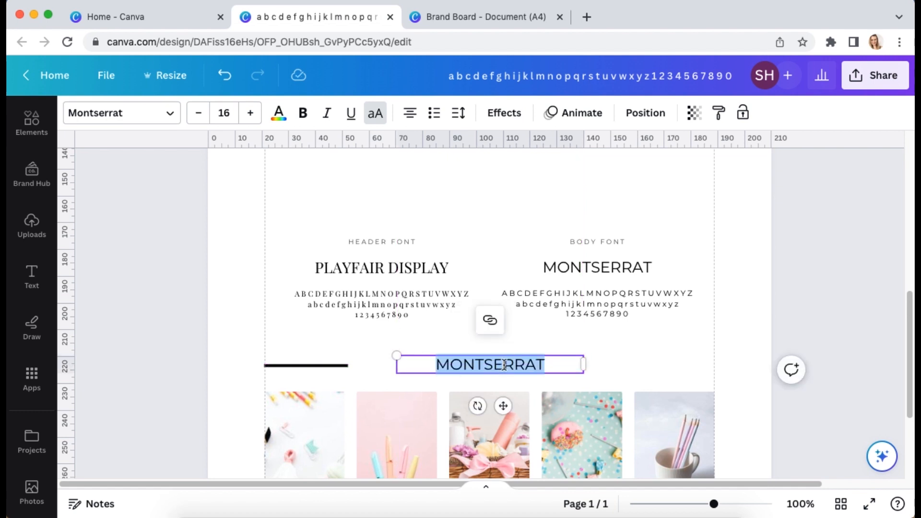
type("MOOB")
key("BackSpace")
type("D BOARD")
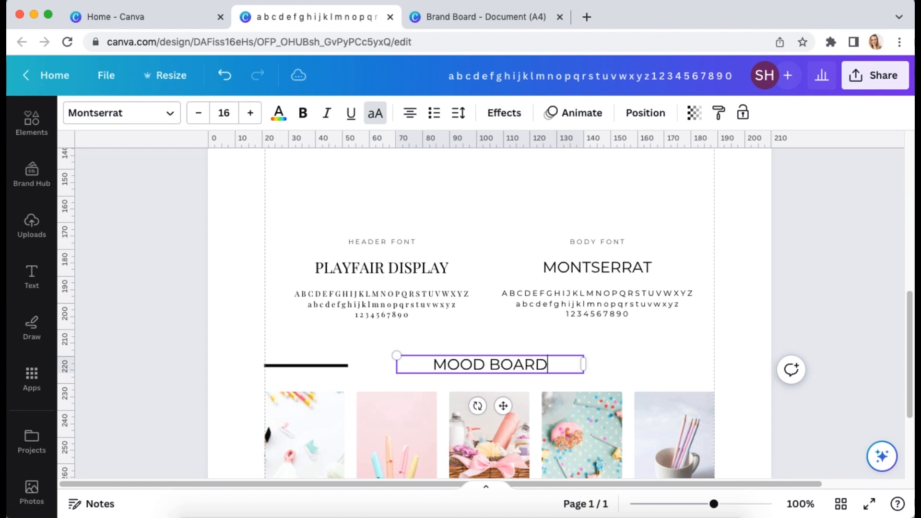
type(" /")
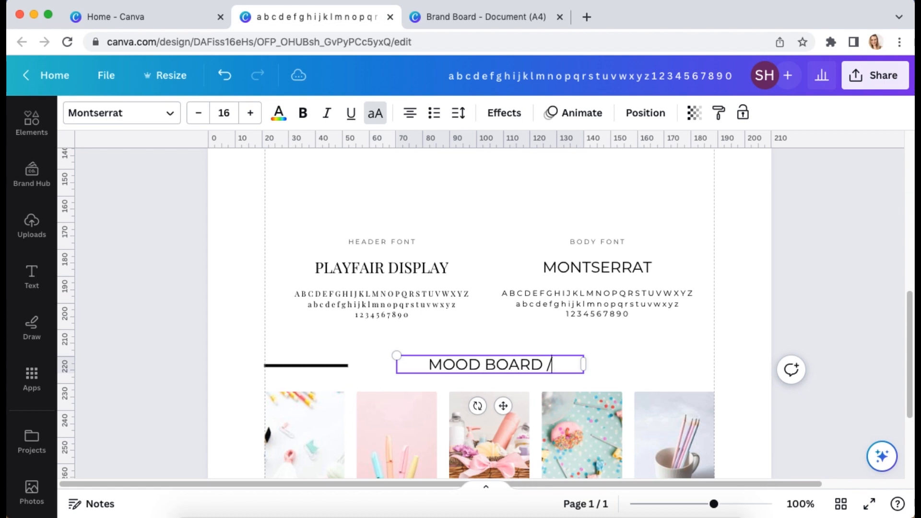
type(" INSPOIRATION")
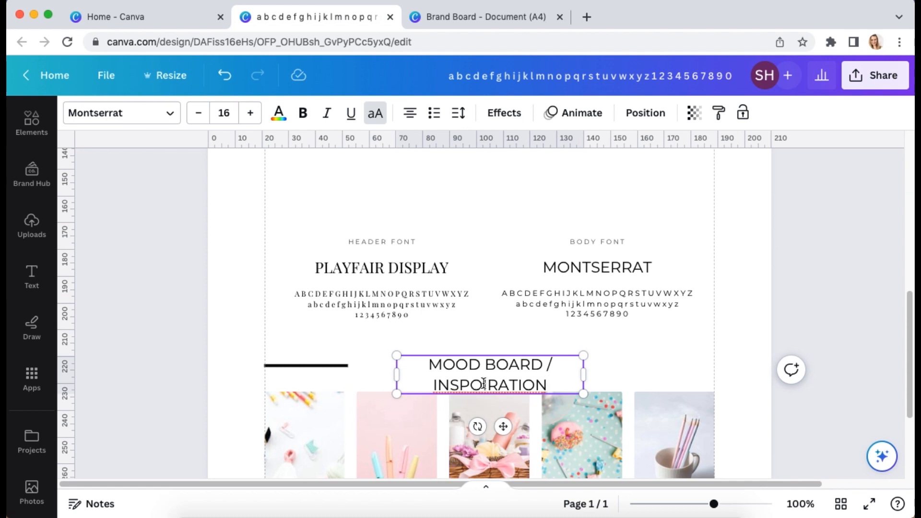
key("BackSpace")
Step: Widen the MOOD BOARD / INSPIRATION text box and set its font size to 14
left_click_drag(584, 374, 624, 374)
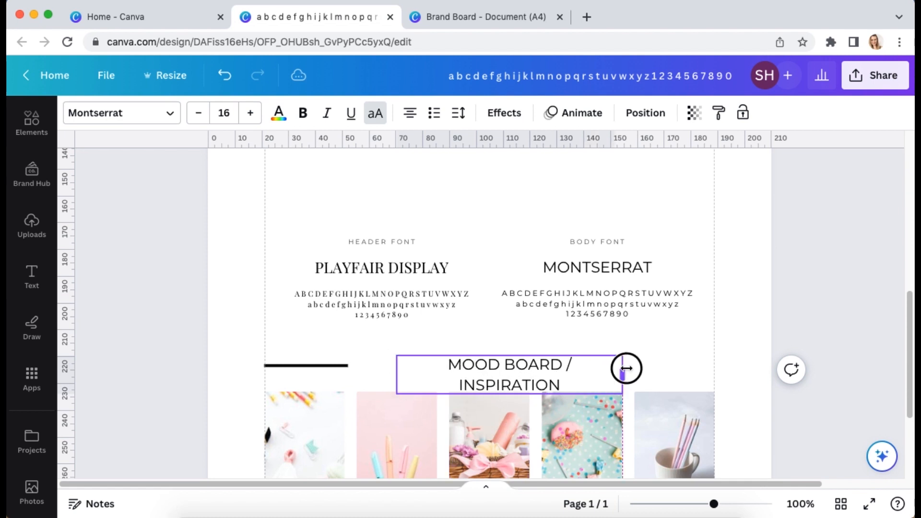
key("super+a")
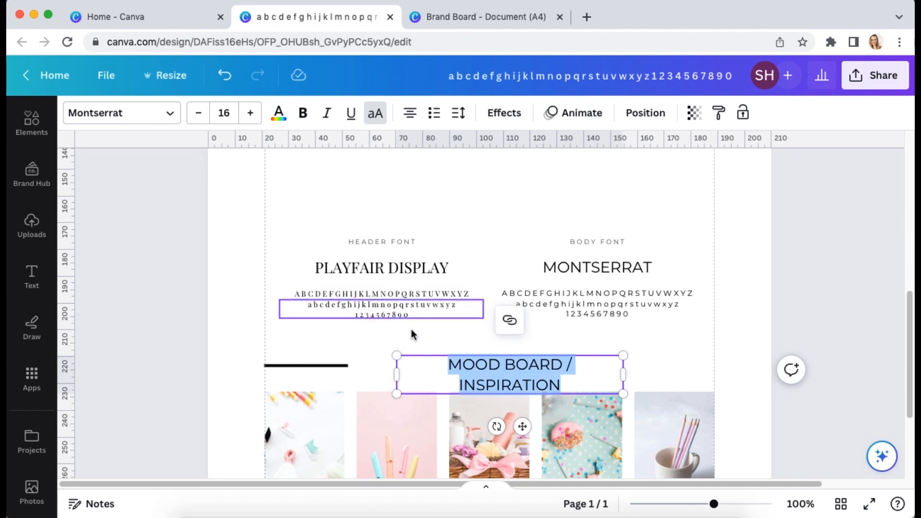
left_click(224, 113)
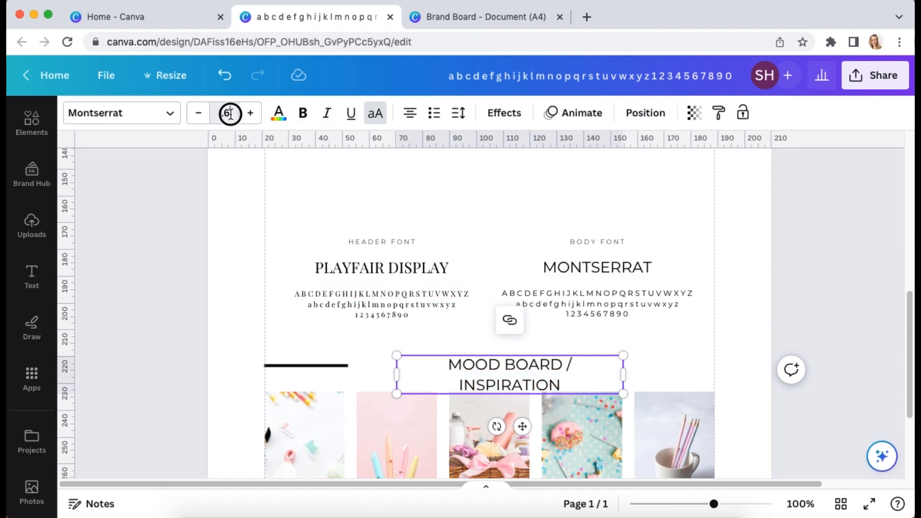
type("14")
key("Return")
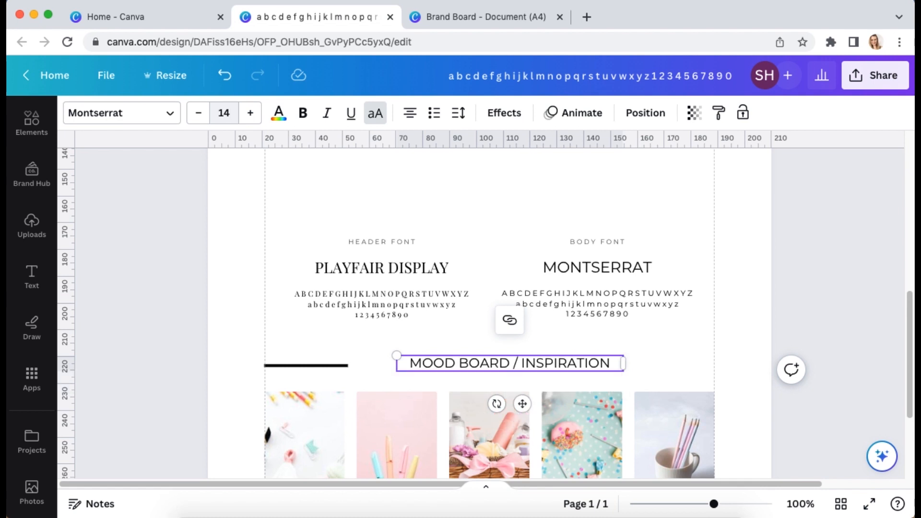
Step: Set the heading's letter spacing to 100 and widen its box to about 104 mm so the text fits one line
left_click(459, 113)
left_click(626, 153)
double_click(626, 153)
type("100")
key("Return")
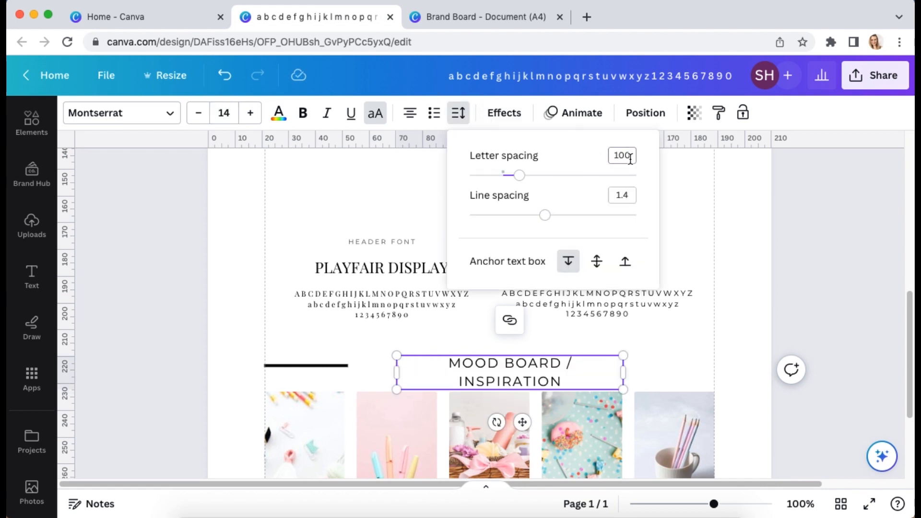
left_click_drag(622, 373, 679, 372)
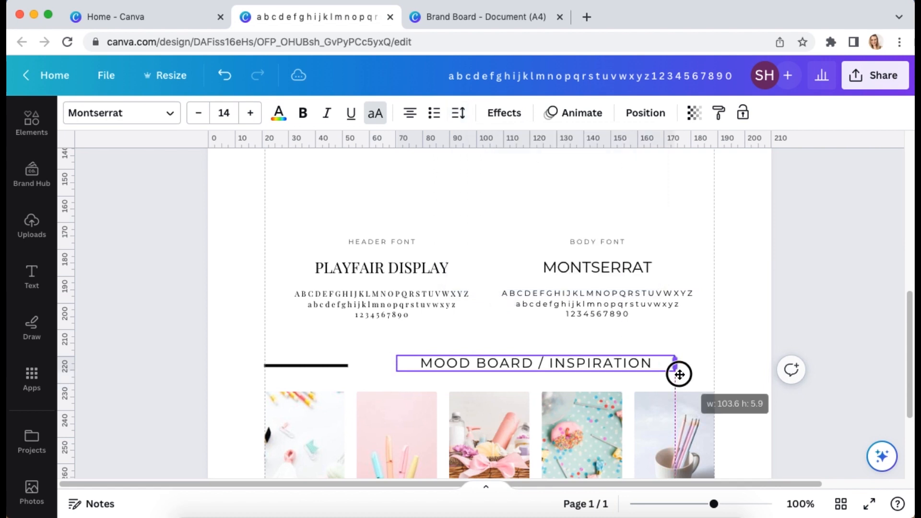
Step: Centre the MOOD BOARD / INSPIRATION heading horizontally on the page above the photos
left_click(755, 413)
left_click_drag(597, 365, 550, 367)
left_click(649, 367)
Step: Extend the line to just before the mood board heading and set its weight to 1 with rounded end points
left_click(304, 364)
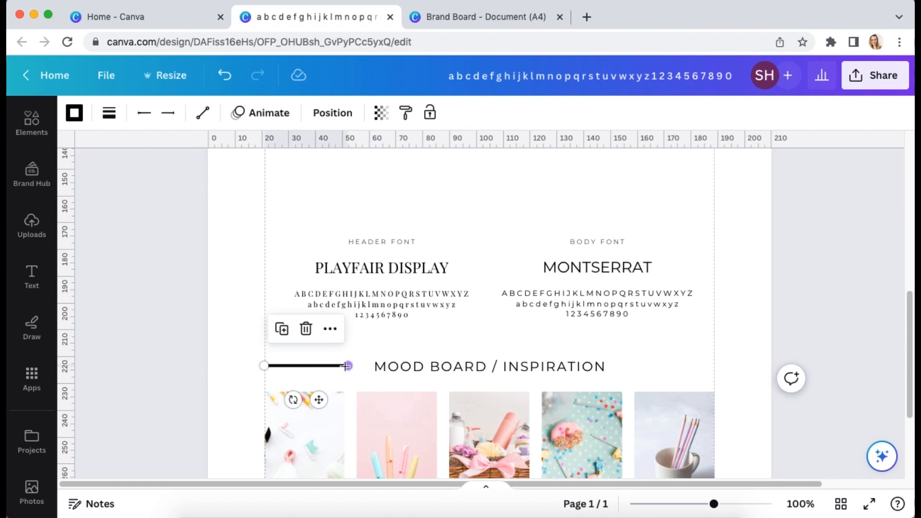
left_click_drag(323, 365, 365, 368)
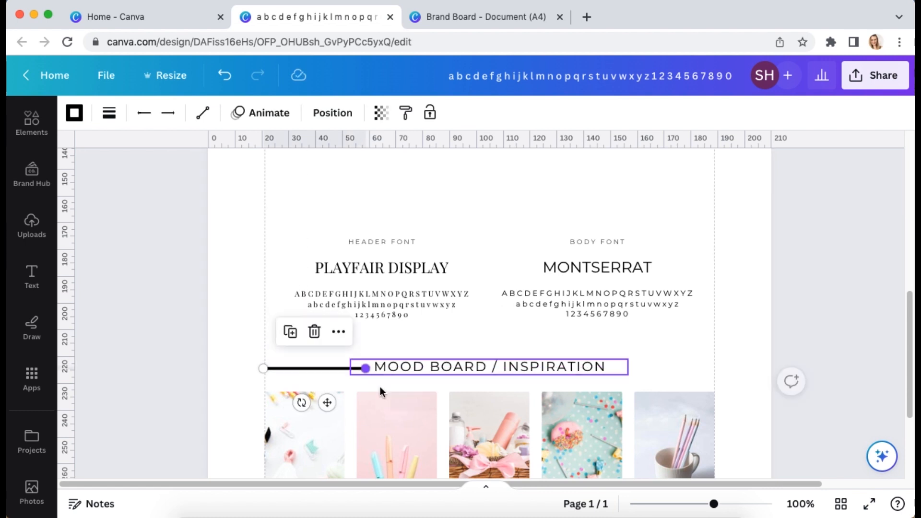
left_click(109, 114)
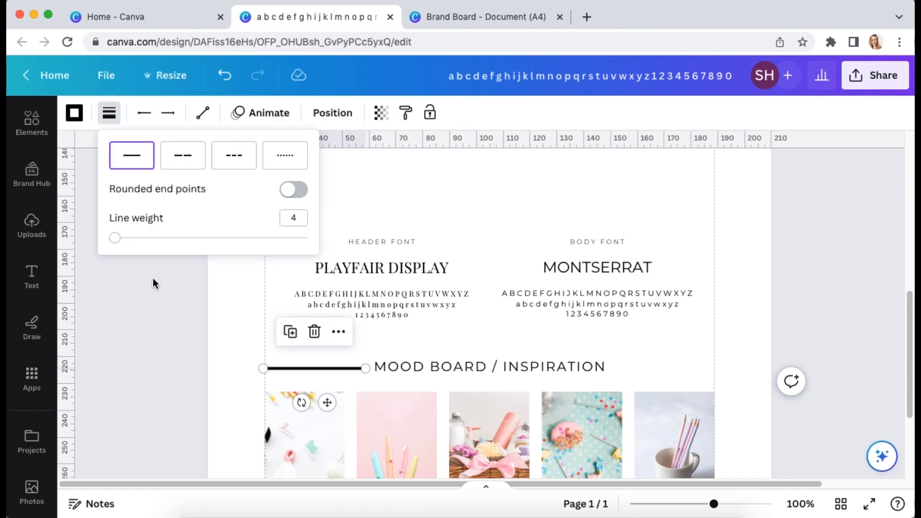
left_click(298, 215)
type("1")
left_click(294, 190)
left_click(232, 338)
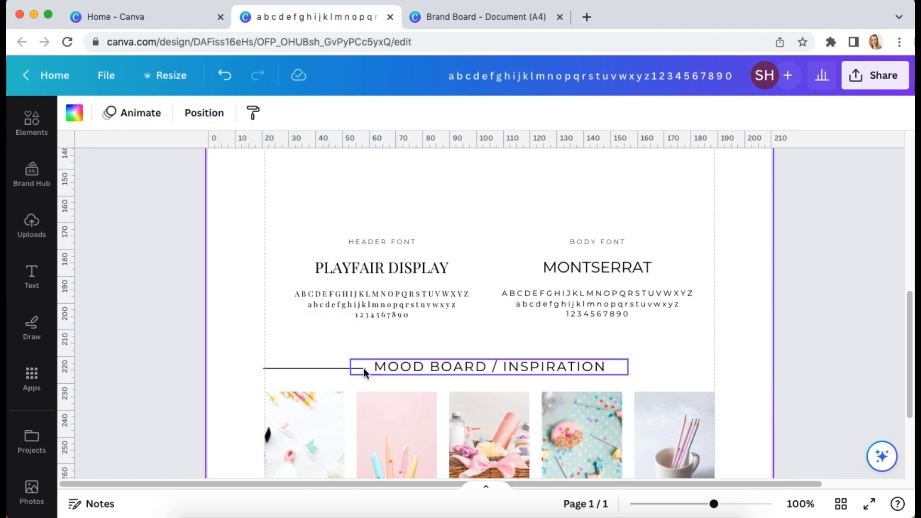
Step: Align the line with the vertical middle of the heading and place a copy on the heading's other side, ending at the right margin
left_click(334, 368)
key("Up")
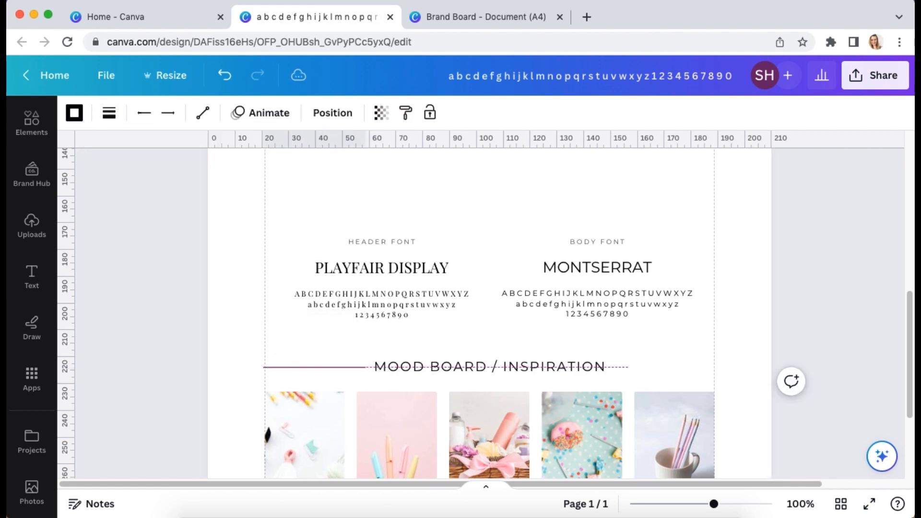
key("super+d")
left_click_drag(353, 380, 684, 367)
left_click(753, 413)
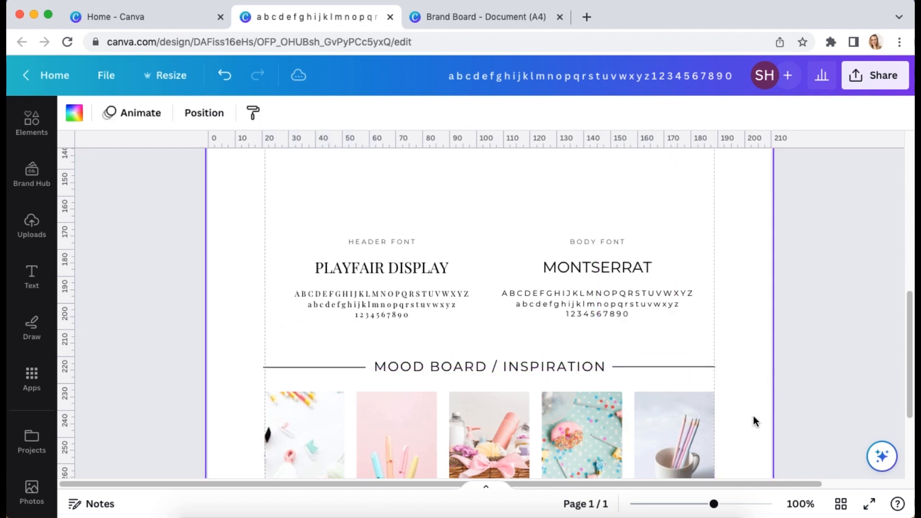
Step: Nudge the header and body font samples together slightly downward, keeping them at the same horizontal position
left_click(280, 192)
left_click_drag(280, 192, 699, 341)
key("Left")
key("Left")
key("Left")
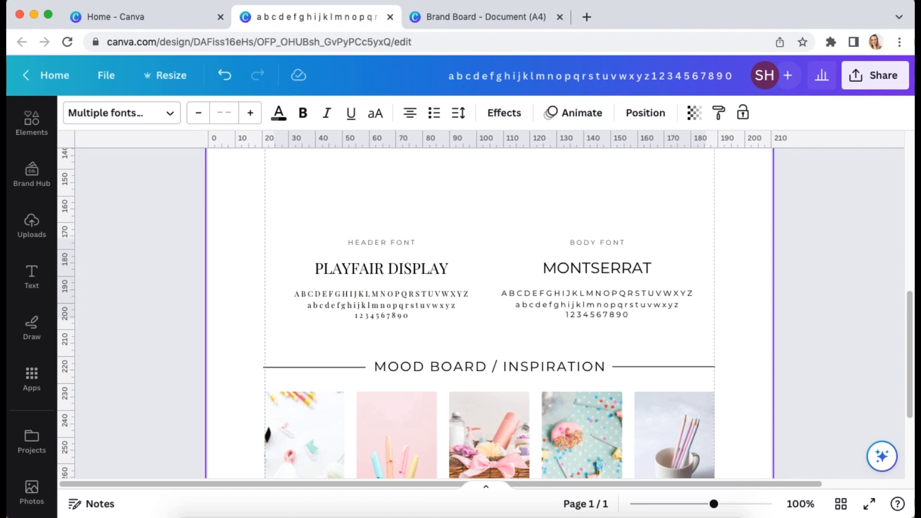
left_click_drag(294, 204, 685, 336)
key("Right")
key("Right")
key("Right")
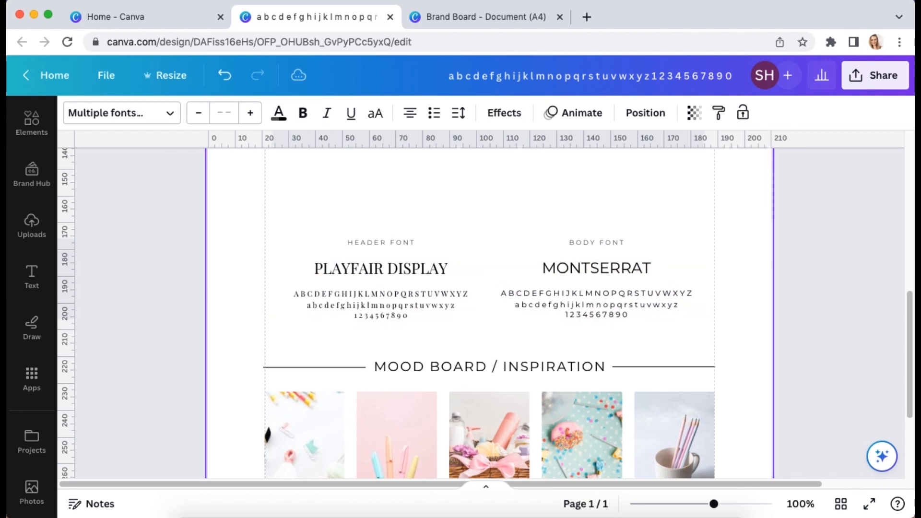
left_click(779, 330)
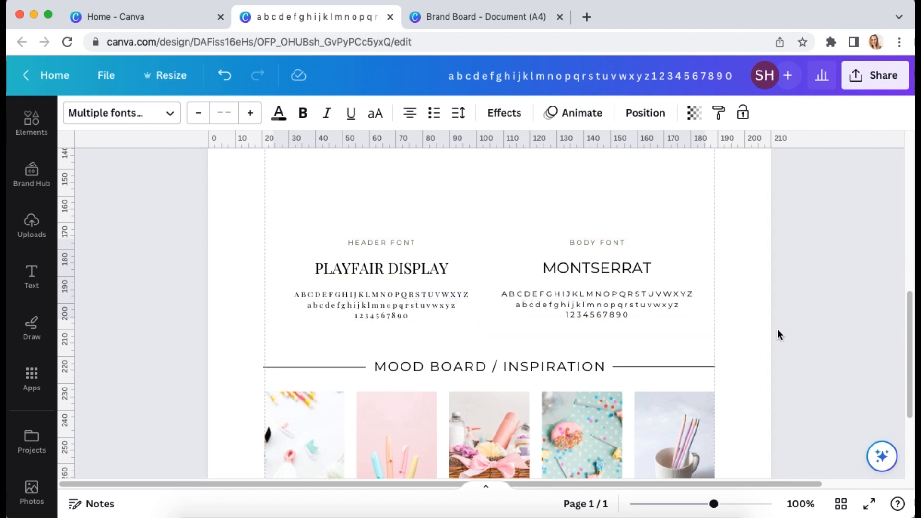
Step: Duplicate the mood board heading with both its lines and place the copy above the font samples
left_click_drag(720, 377, 280, 340)
key("super+d")
left_click_drag(475, 374, 464, 204)
left_click(692, 332)
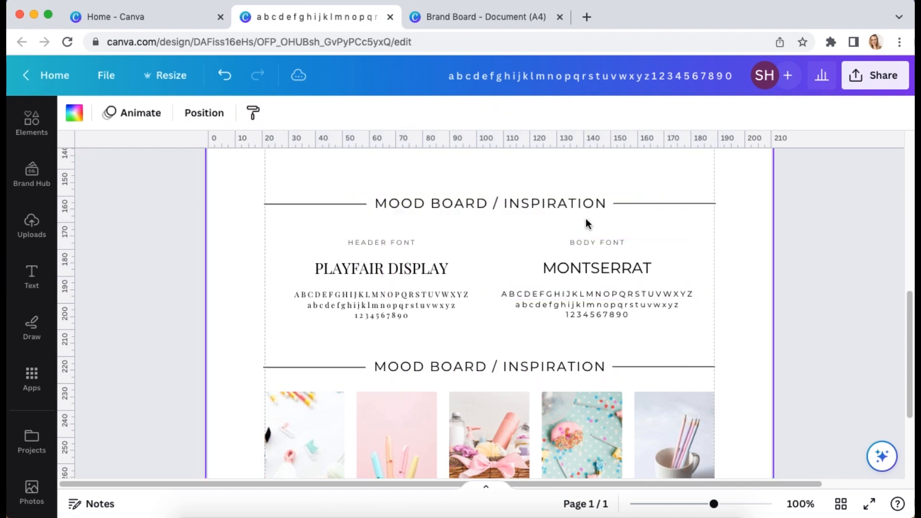
Step: Change the text of the copied heading above the font samples to "FONTS"
double_click(488, 197)
type("FINTS")
key("BackSpace")
key("BackSpace")
key("BackSpace")
key("BackSpace")
type("ONTS")
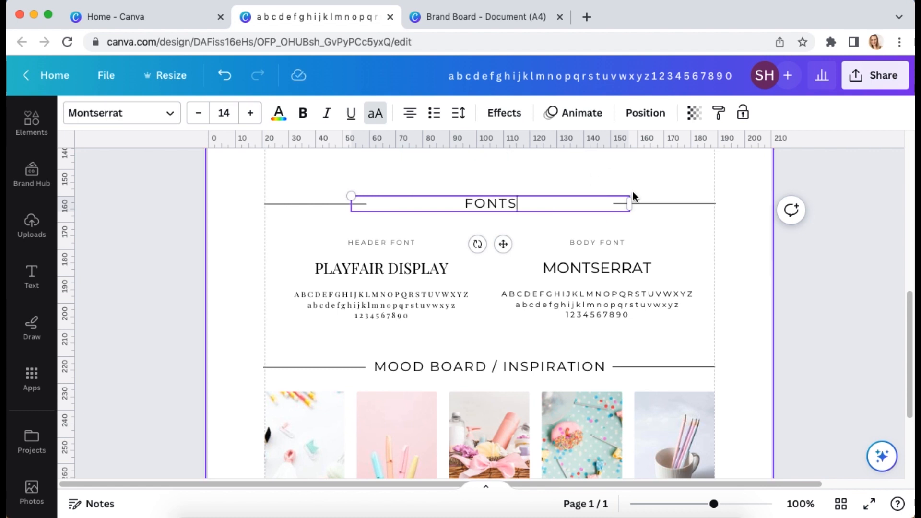
Step: Extend the line before the FONTS heading from the left margin to just short of the word
left_click(338, 189)
left_click(338, 203)
left_click_drag(366, 204, 452, 204)
left_click(740, 280)
Step: Replace the short line after the FONTS heading with a copy of the extended line, ending at the right margin
left_click(666, 204)
key("BackSpace")
left_click(376, 203)
left_click(298, 207)
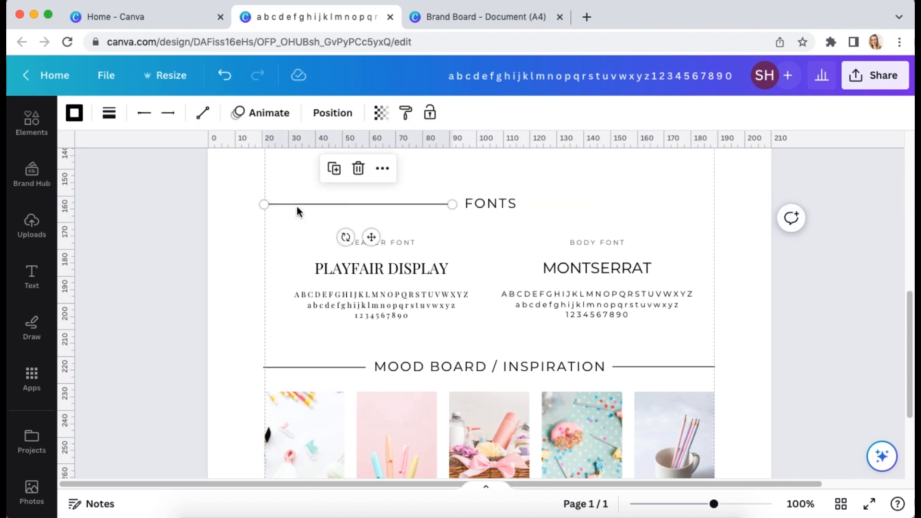
key("super+d")
left_click_drag(521, 217, 641, 204)
left_click(753, 298)
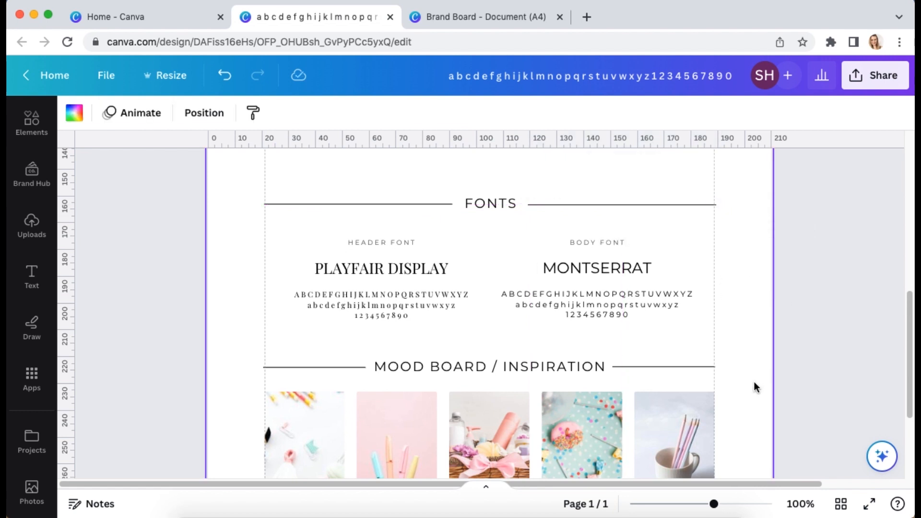
scroll(742, 307, "up", 1)
left_click_drag(268, 225, 674, 333)
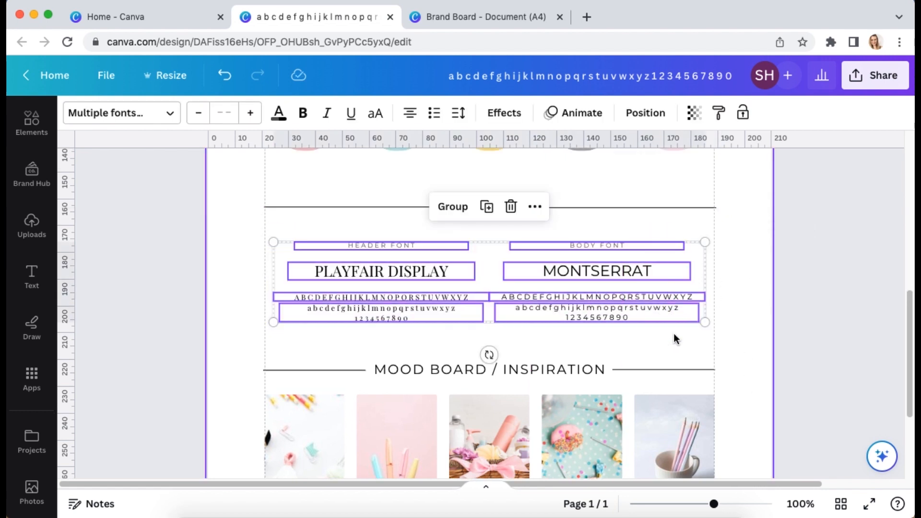
left_click(755, 341)
scroll(672, 307, "up", 5)
left_click_drag(290, 251, 750, 411)
scroll(750, 411, "down", 5)
scroll(745, 408, "up", 2)
Step: Place a copy of the HEADER FONT label beneath the first pink circle and change its text to "#"
left_click(375, 337)
left_click_drag(375, 336, 301, 258)
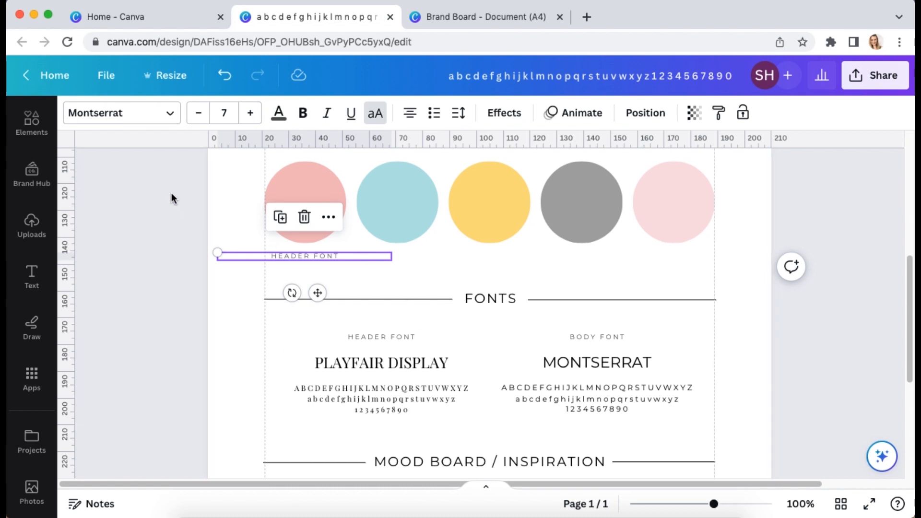
left_click(327, 257)
type("#")
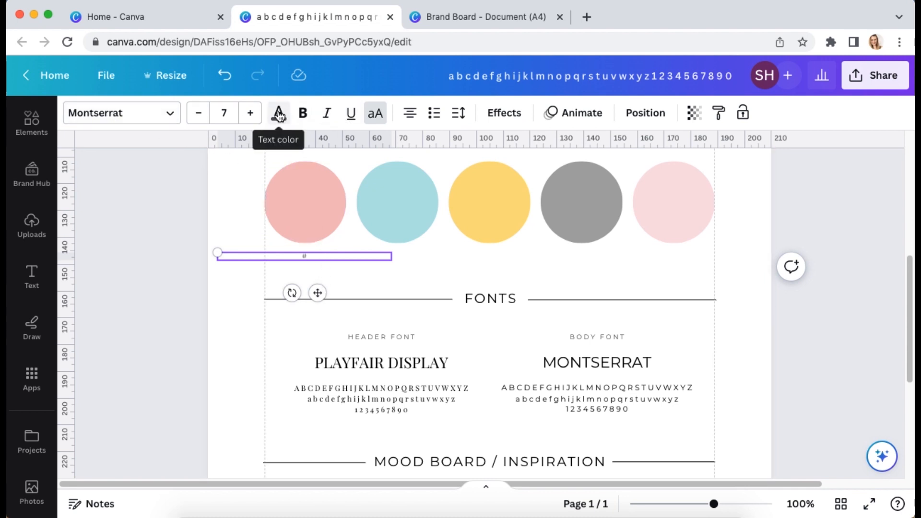
Step: Copy the first pink circle's hex code, #F1BCBD, into the label beneath it
left_click(307, 202)
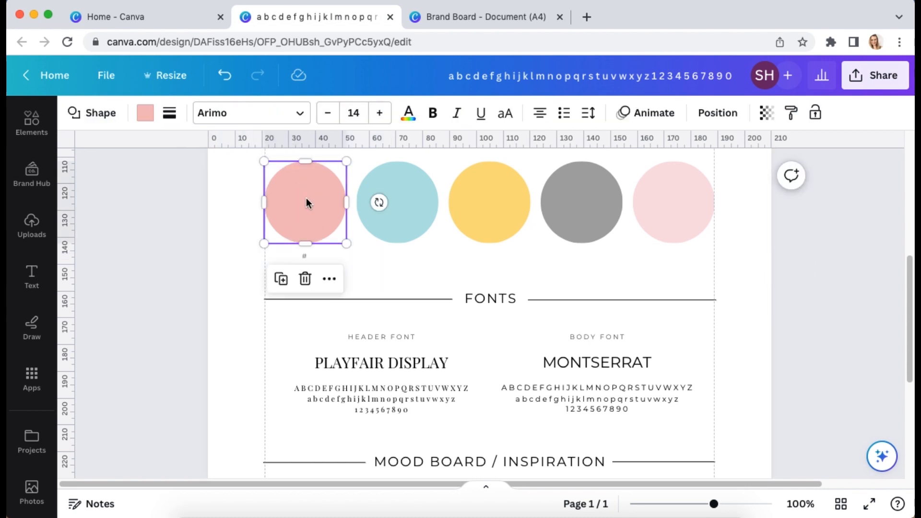
left_click(147, 117)
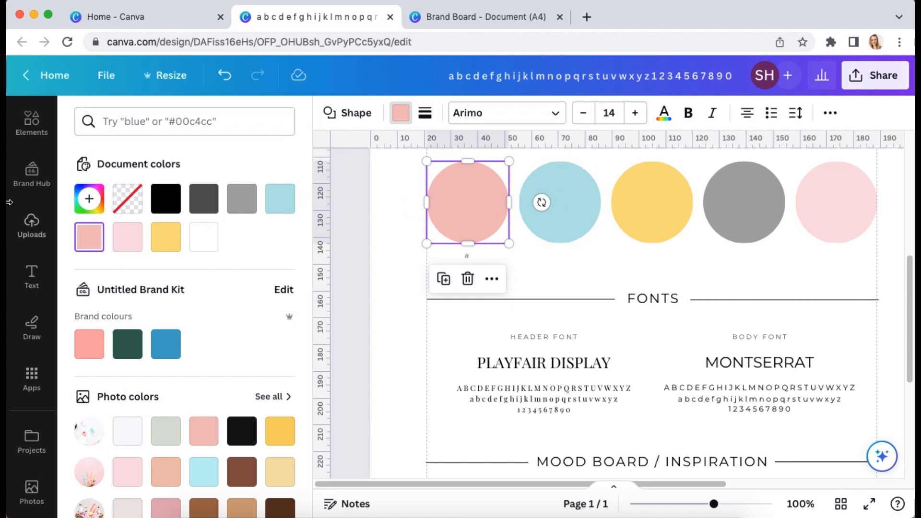
left_click(91, 199)
key("super+c")
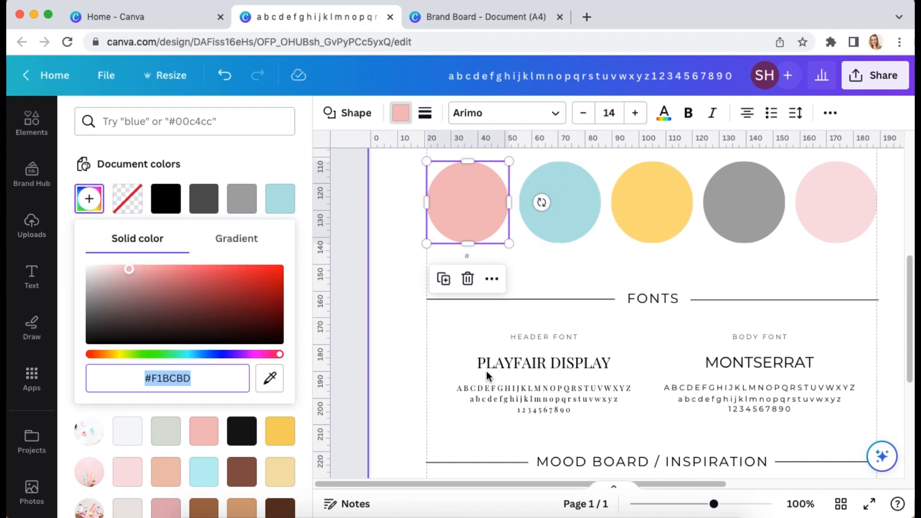
left_click(467, 256)
left_click(316, 261)
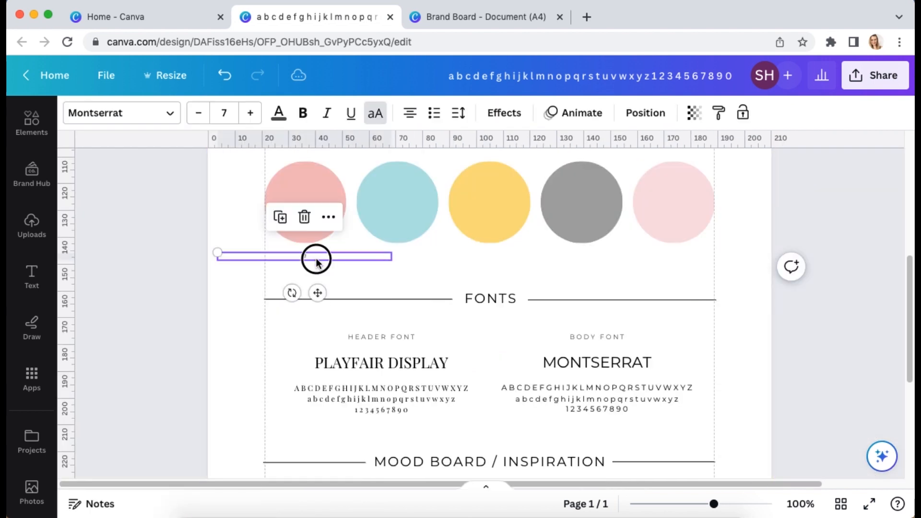
key("super+v")
left_click(404, 277)
Step: Set the hex code label's font size to 9 and narrow its text box to fit under the first circle
left_click(320, 260)
left_click(247, 113)
left_click(247, 113)
left_click_drag(391, 257, 330, 260)
Step: Duplicate the #F1BCBD label so that a copy sits centred beneath each of the other four colour circles
key("super+d")
left_click_drag(405, 256, 578, 254)
left_click(618, 277)
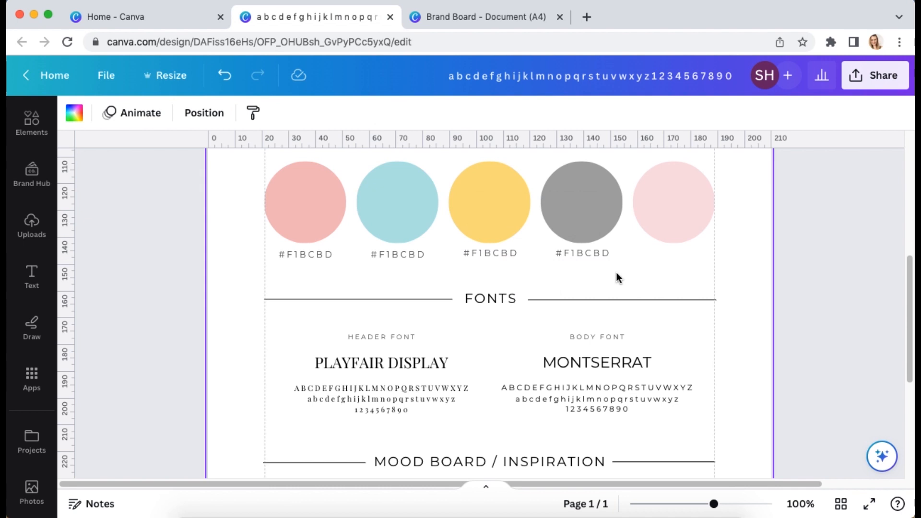
left_click(584, 254)
left_click_drag(585, 255, 690, 253)
left_click(737, 304)
Step: Replace the label beneath the light blue circle with that circle's hex code, #B5E4E4
left_click(390, 197)
left_click(144, 114)
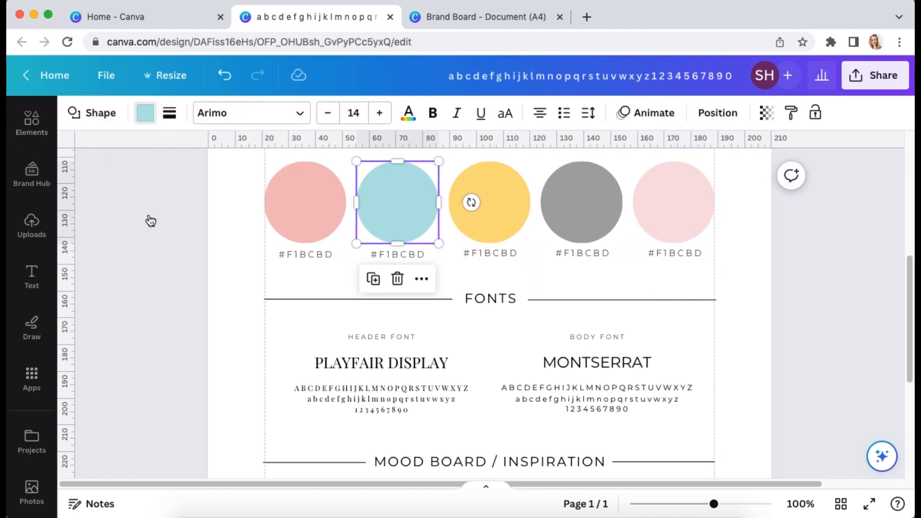
left_click(89, 199)
key("super+c")
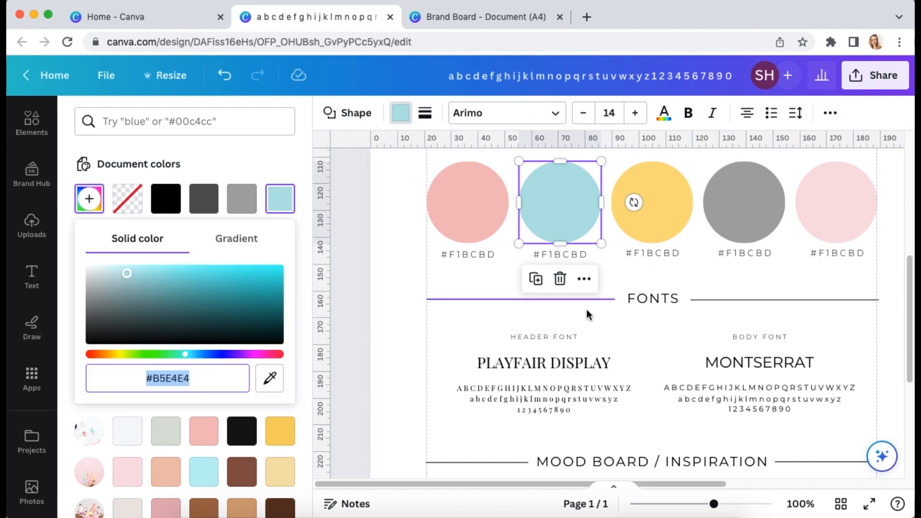
left_click(578, 256)
left_click(574, 257)
double_click(391, 253)
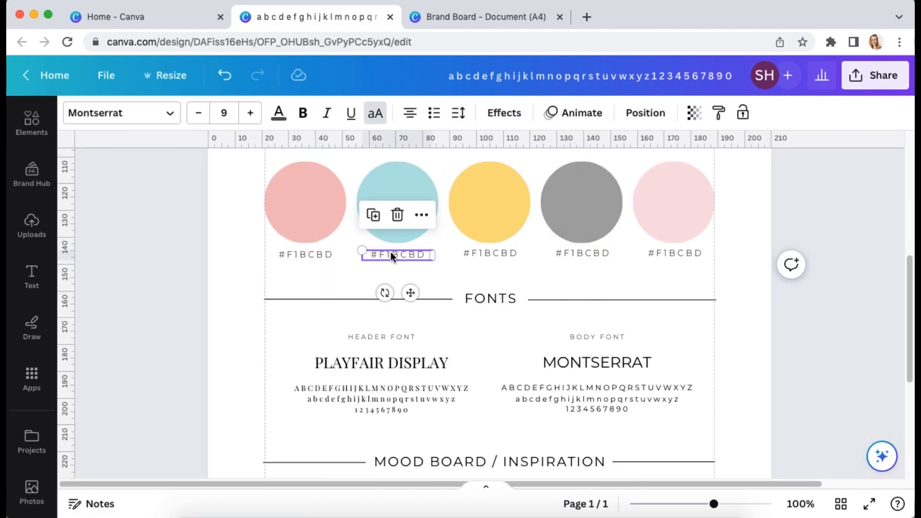
key("super+v")
Step: Replace the label beneath the yellow circle with that circle's hex code, #FADE82
left_click(497, 209)
left_click(144, 113)
left_click(89, 199)
key("super+c")
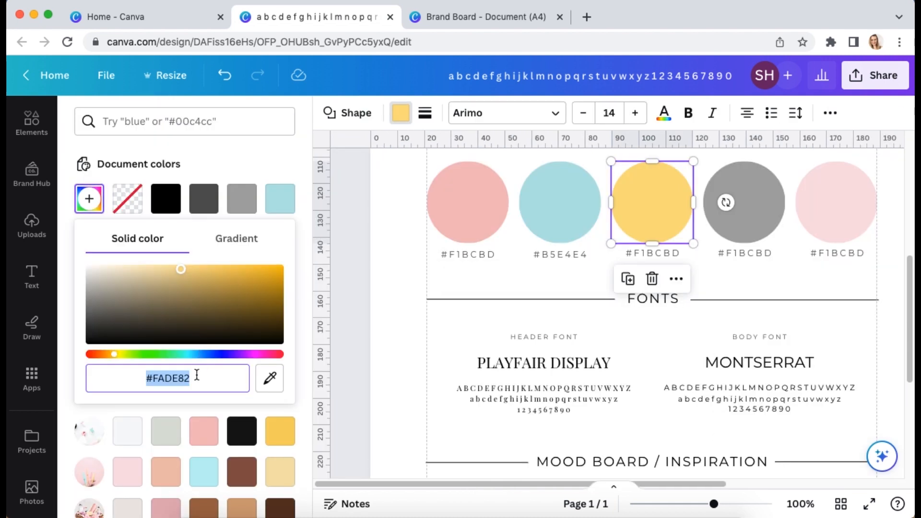
left_click(660, 252)
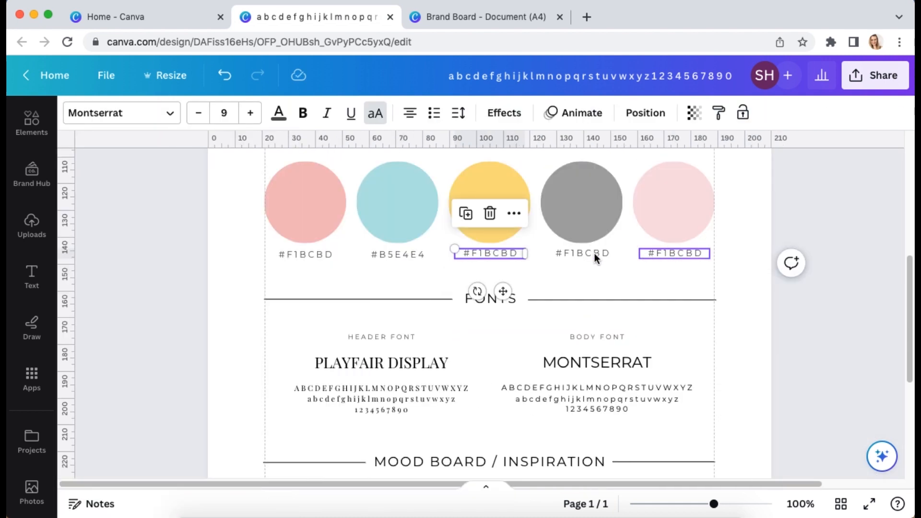
double_click(489, 254)
key("super+v")
Step: Replace the label beneath the grey circle with that circle's hex code, #A6A6A6
left_click(604, 209)
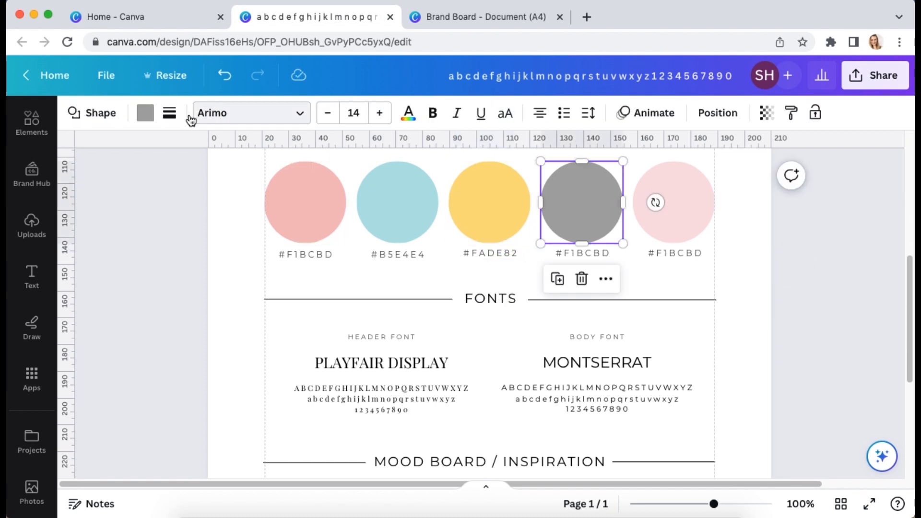
left_click(147, 117)
left_click(88, 199)
key("super+c")
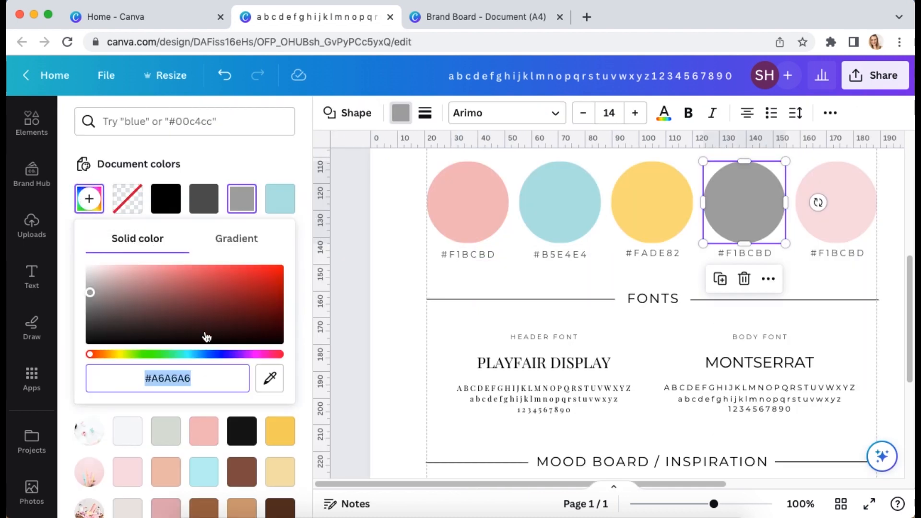
left_click(748, 254)
double_click(581, 255)
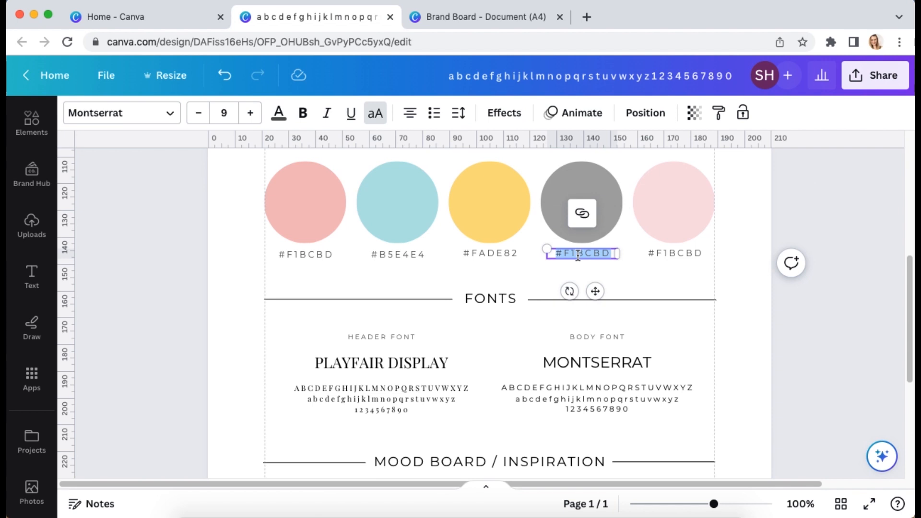
key("super+v")
Step: Replace the label beneath the pale pink circle with that circle's hex code, #F7DDE3
left_click(682, 252)
left_click(675, 216)
key("super+z")
left_click(683, 203)
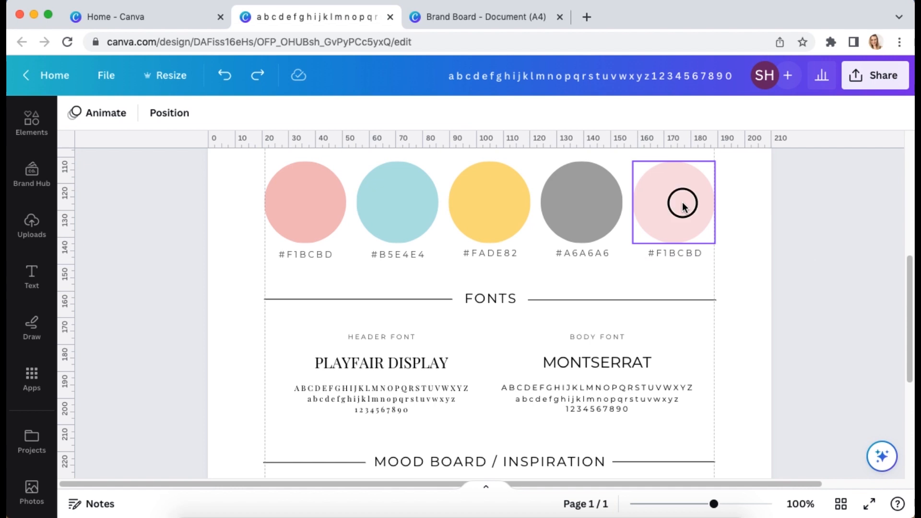
left_click(144, 115)
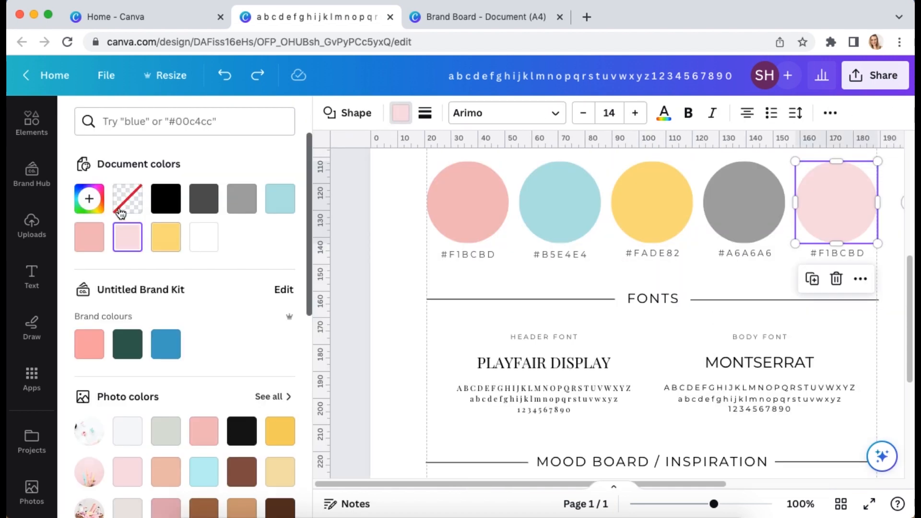
left_click(89, 198)
key("super+c")
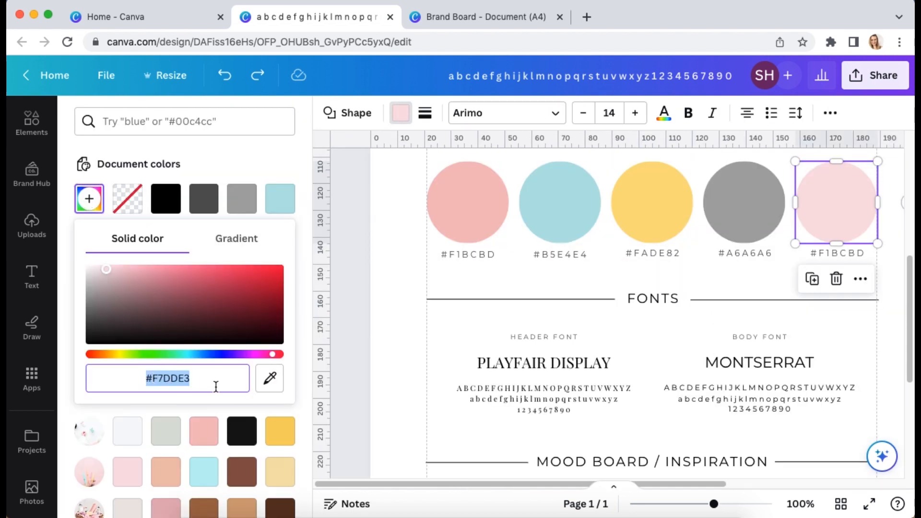
left_click(838, 253)
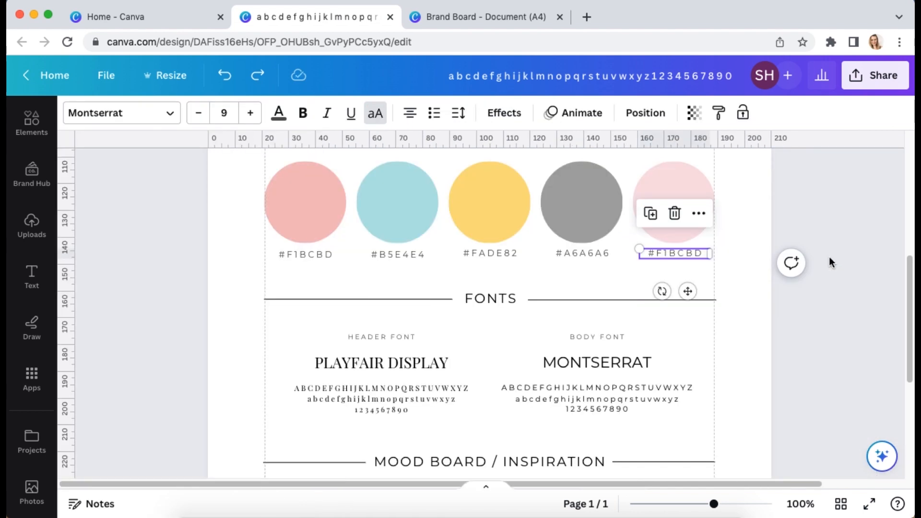
double_click(682, 253)
key("super+v")
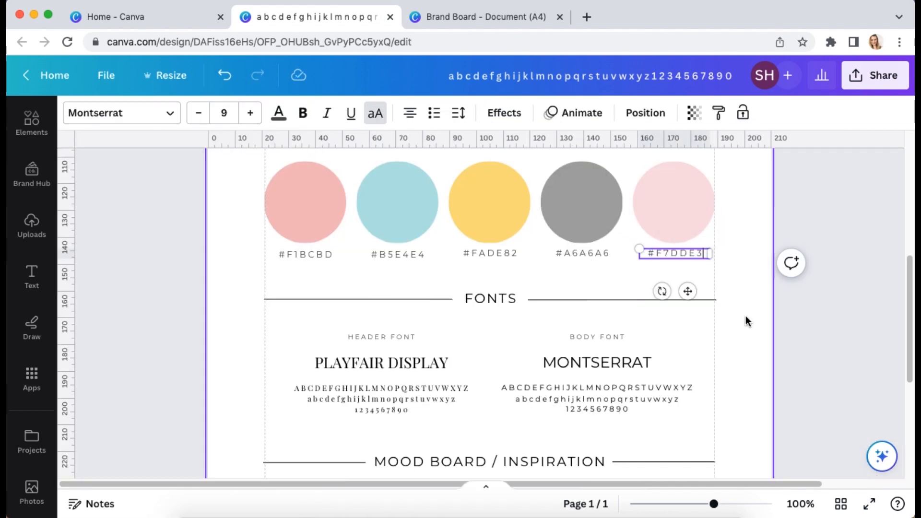
Step: Nudge the circles and their labels up slightly, and place a duplicate of the lined FONTS heading above the circles
left_click(746, 315)
left_click_drag(729, 272, 314, 197)
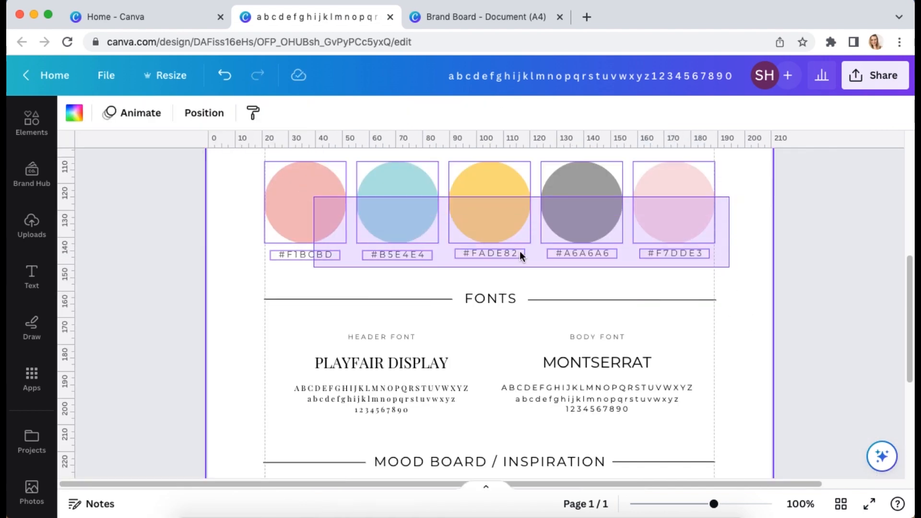
left_click_drag(742, 311, 356, 302)
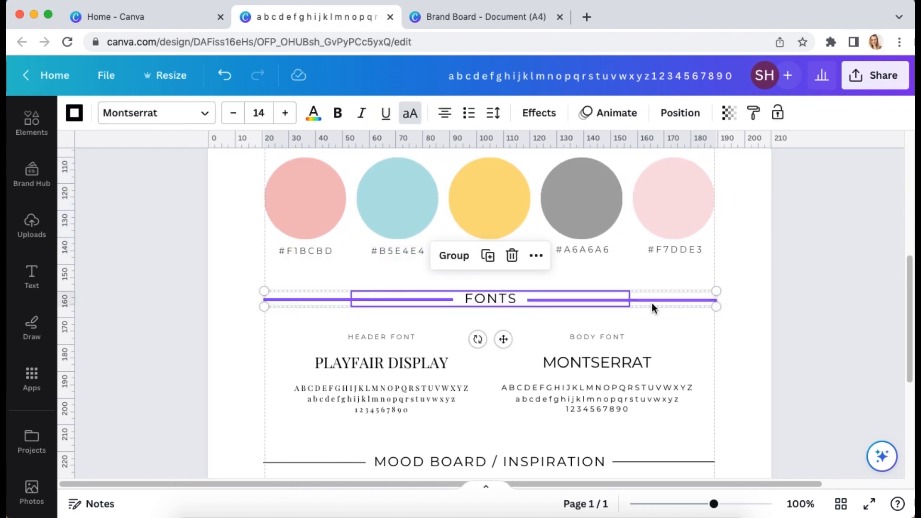
scroll(822, 261, "up", 4)
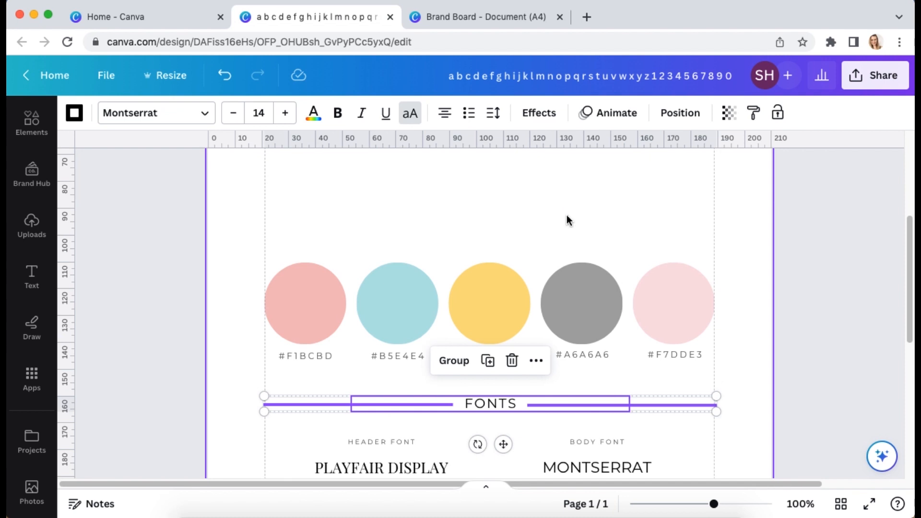
key("ctrl+d")
left_click_drag(506, 405, 487, 224)
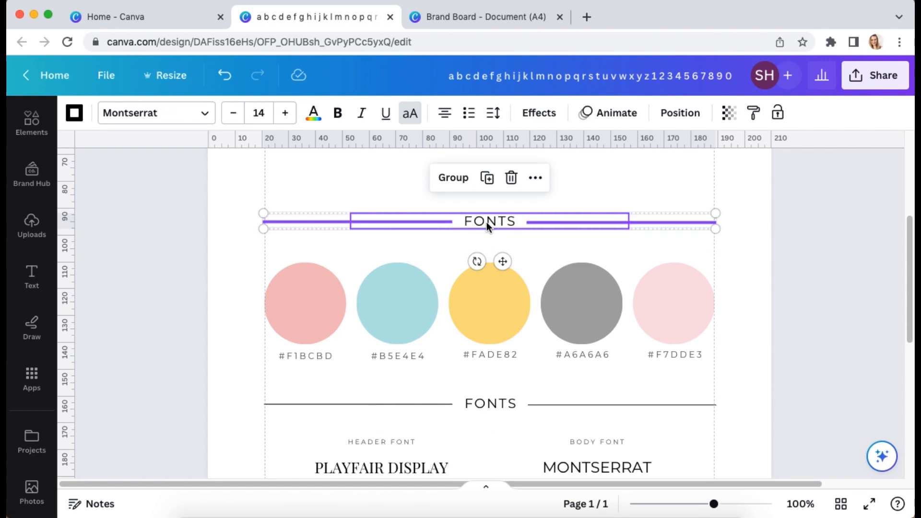
Step: Change the text of the duplicated heading above the circles to COLOURS
left_click(669, 209)
left_click(494, 220)
double_click(494, 221)
type("COLOURS")
left_click(664, 239)
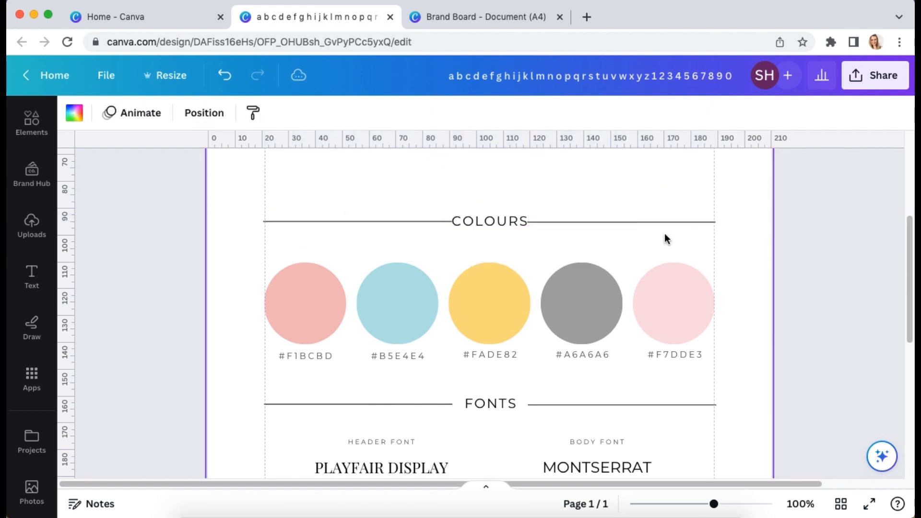
Step: Shorten the line to the right of COLOURS and replace the left line with a duplicate of it, leaving gaps beside the text
left_click(642, 223)
left_click_drag(531, 222, 524, 226)
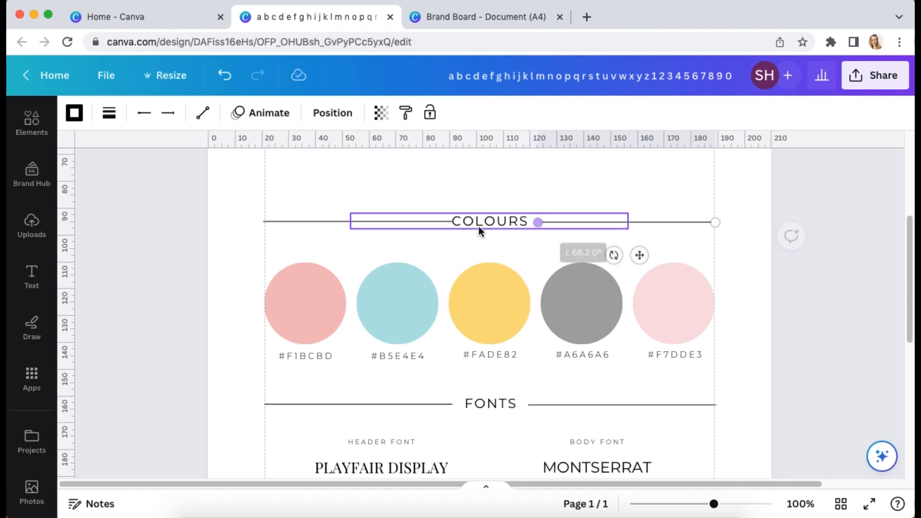
left_click(286, 222)
key("Delete")
left_click(615, 223)
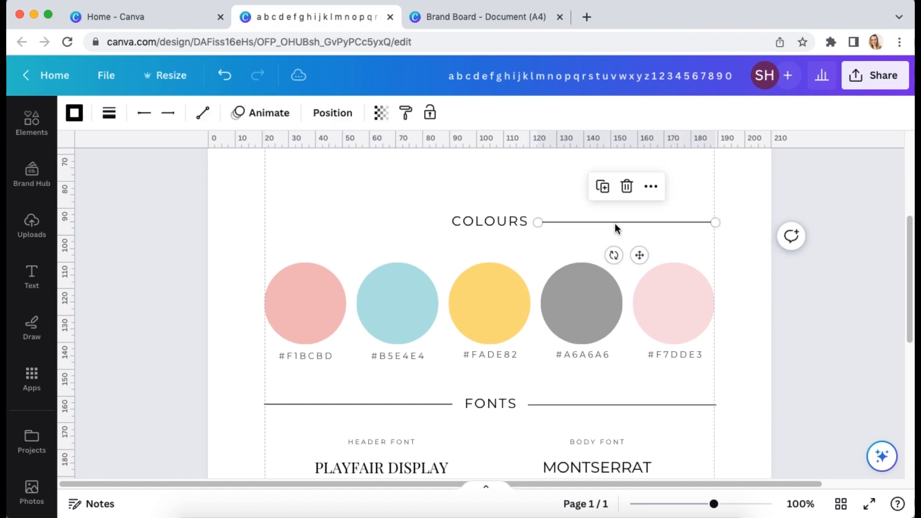
key("super+d")
left_click_drag(612, 231, 318, 223)
left_click(758, 286)
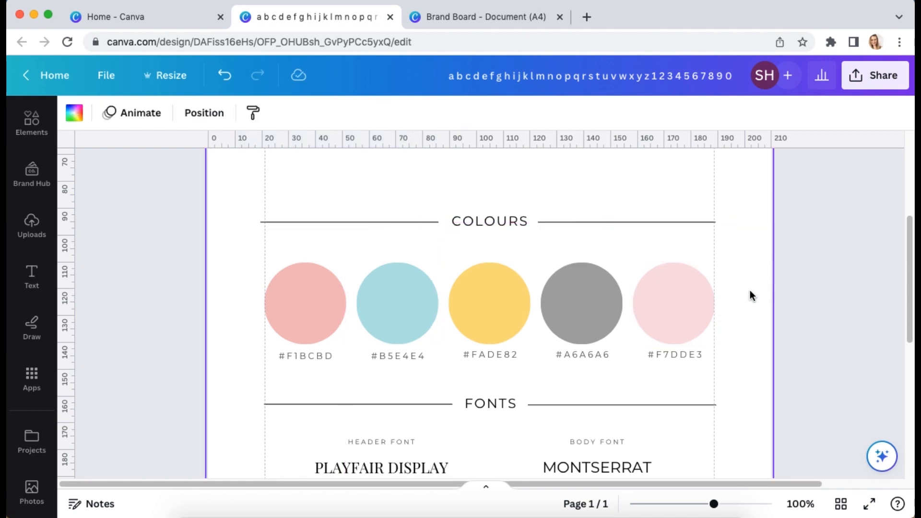
Step: Copy the main and alternative logos without their headings from the Brand Board document and return to the new board
scroll(761, 290, "up", 1)
key("super+minus")
key("super+minus")
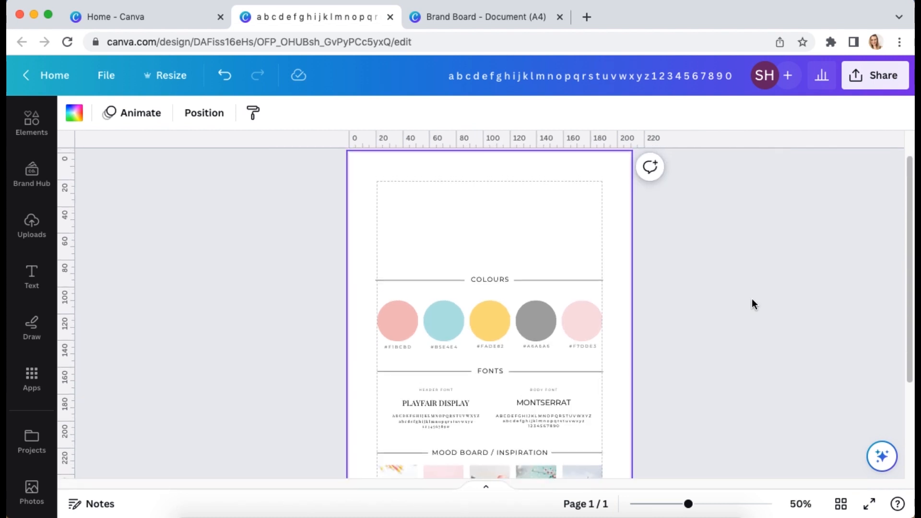
scroll(752, 299, "down", 5)
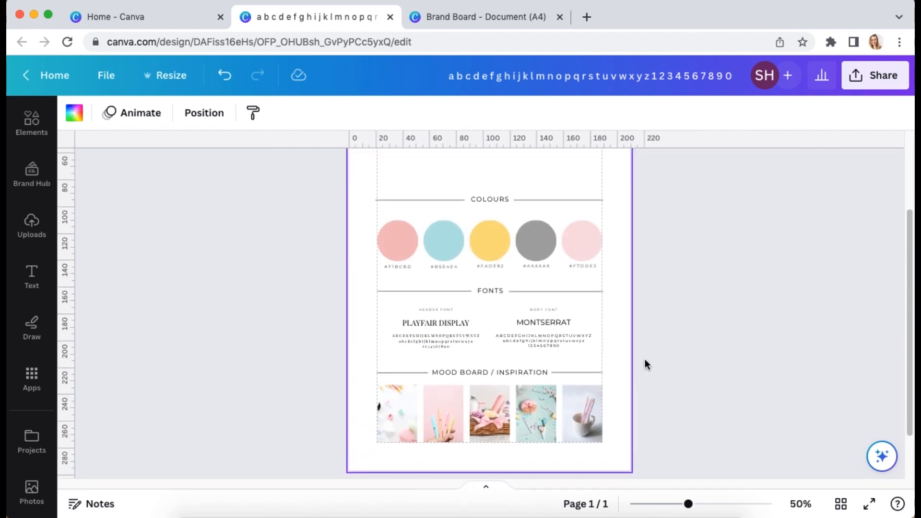
left_click(434, 21)
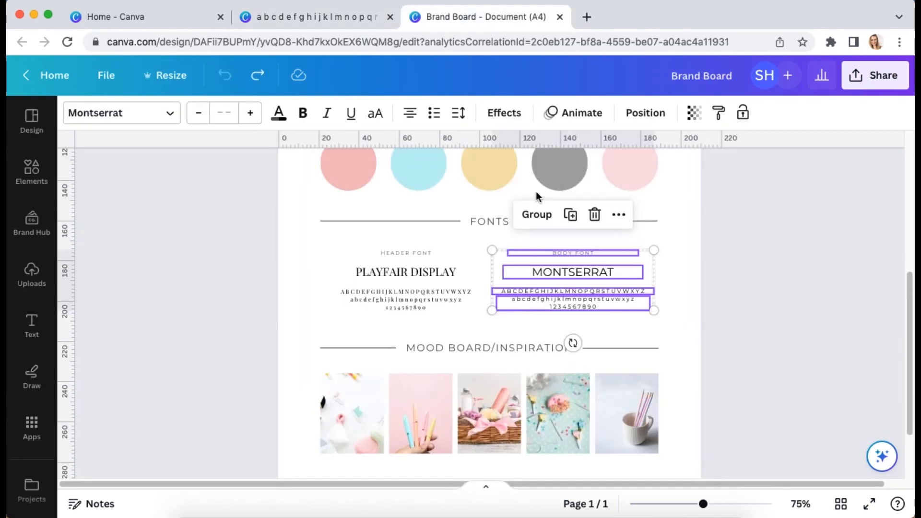
scroll(374, 277, "up", 5)
left_click_drag(316, 243, 658, 367)
left_click(315, 16)
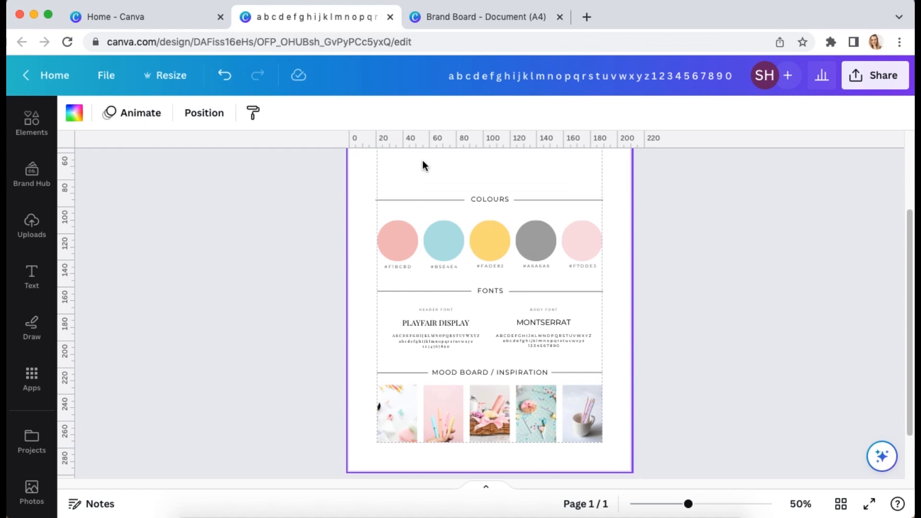
scroll(624, 288, "up", 3)
left_click(540, 244)
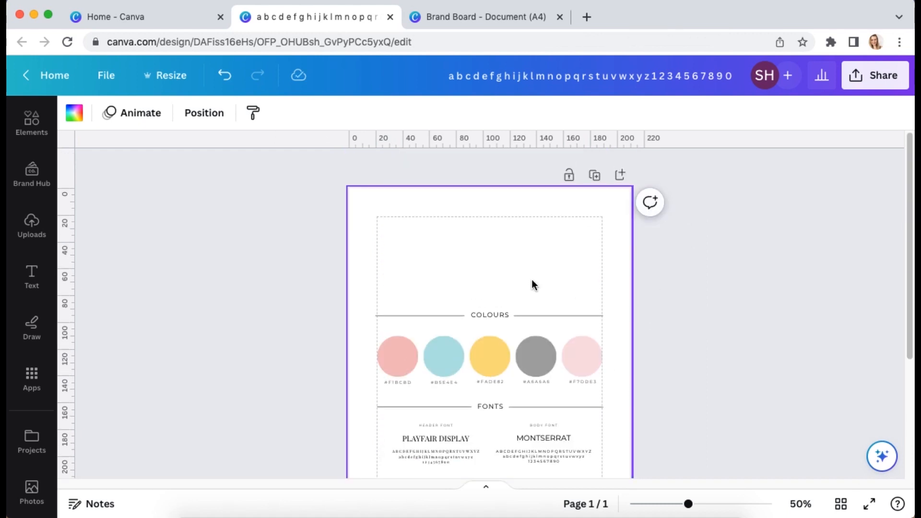
Step: Copy both logos with their MAIN LOGO and ALTERNATIVE LOGO headings from the Brand Board document and paste them above COLOURS
left_click(468, 16)
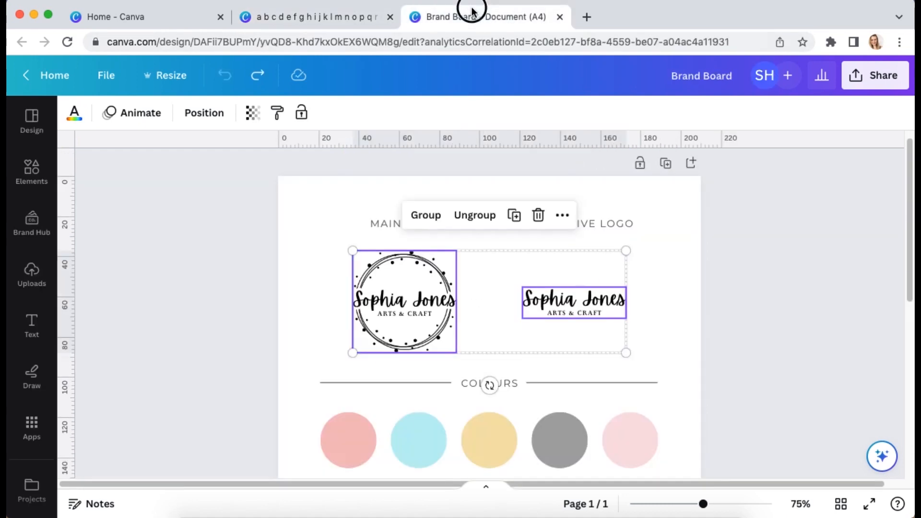
left_click(331, 203)
left_click_drag(312, 195, 672, 354)
left_click(291, 16)
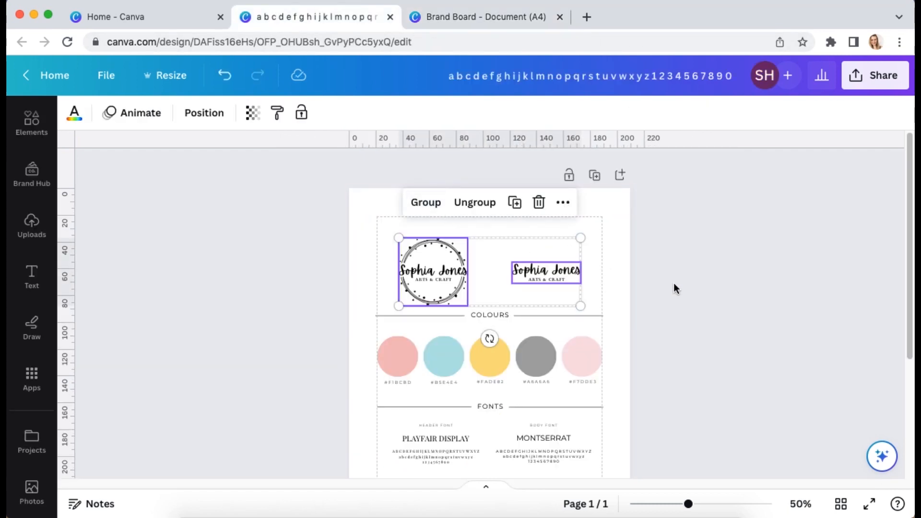
key("Delete")
key("super+z")
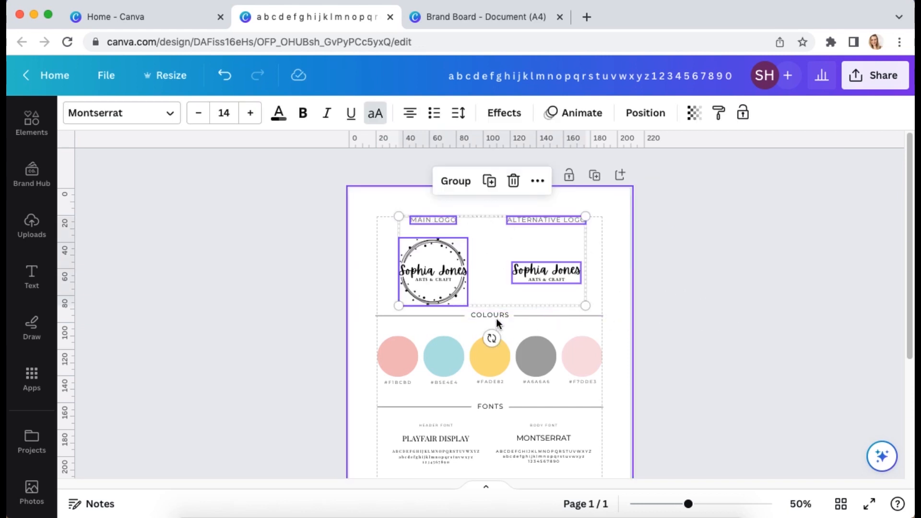
Step: Select both logos together and nudge them up slightly, away from the COLOURS heading
left_click(356, 328)
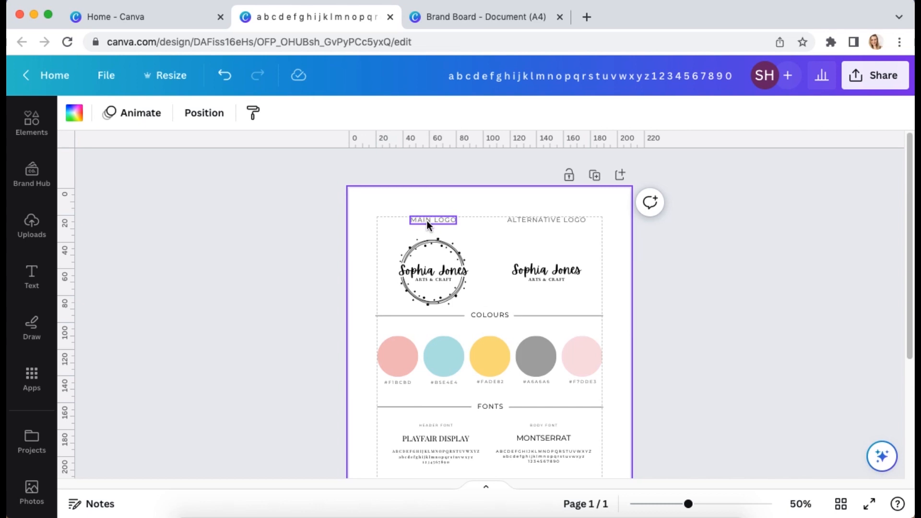
key("super+plus")
key("super+plus")
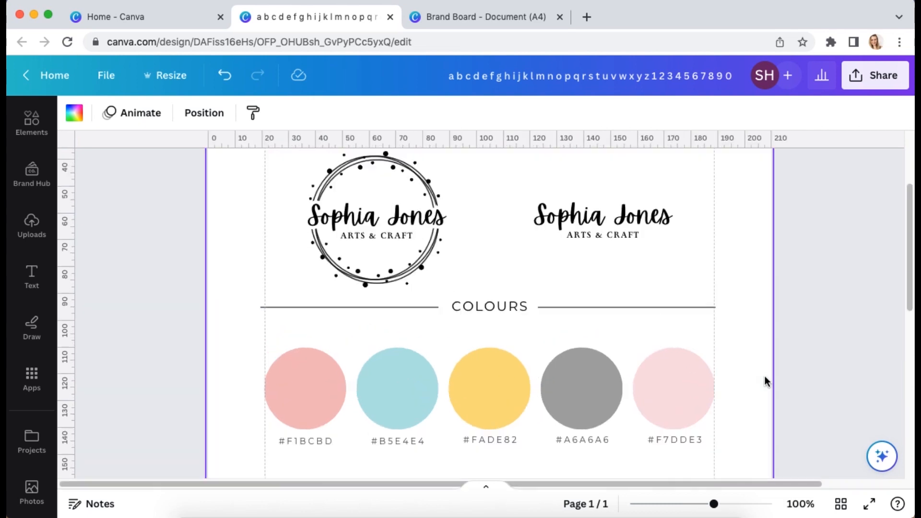
scroll(657, 303, "up", 1)
left_click(402, 210)
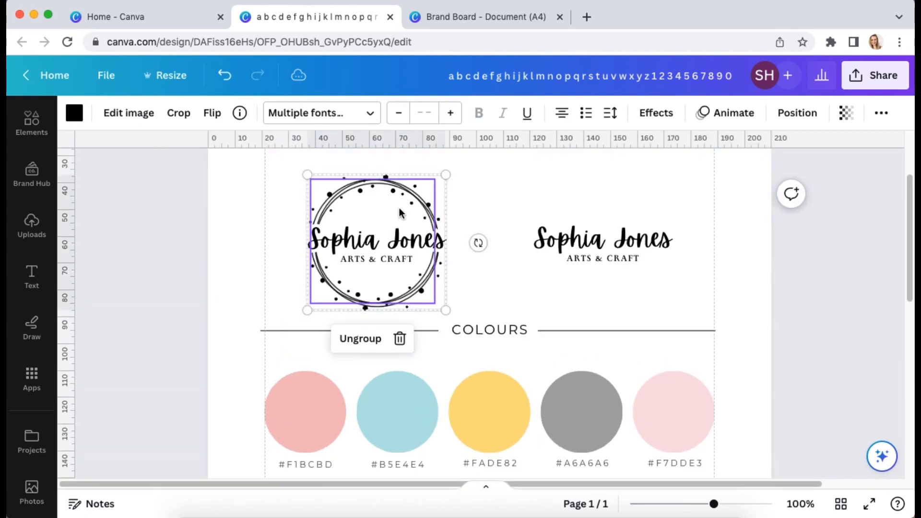
scroll(646, 294, "up", 3)
left_click_drag(725, 409, 317, 319)
left_click(847, 416)
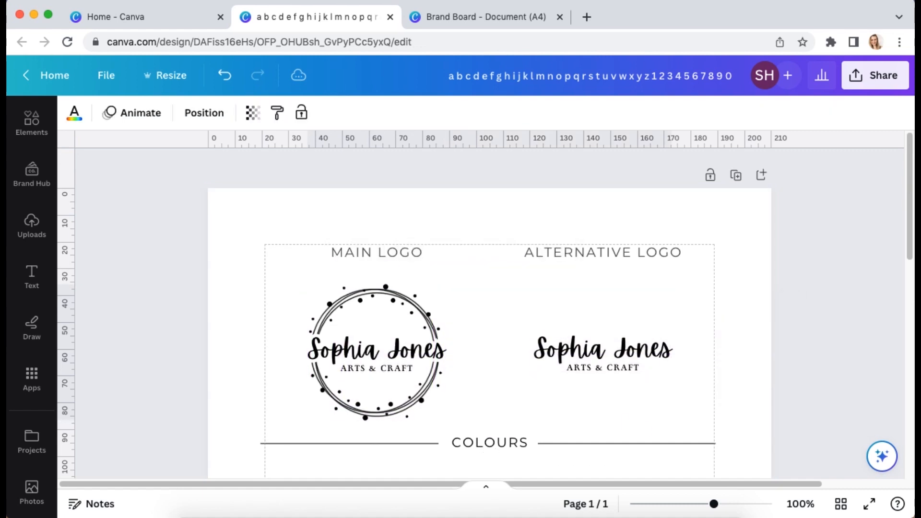
Step: Scale both logos down slightly and centre each one beneath its own heading
left_click(390, 384)
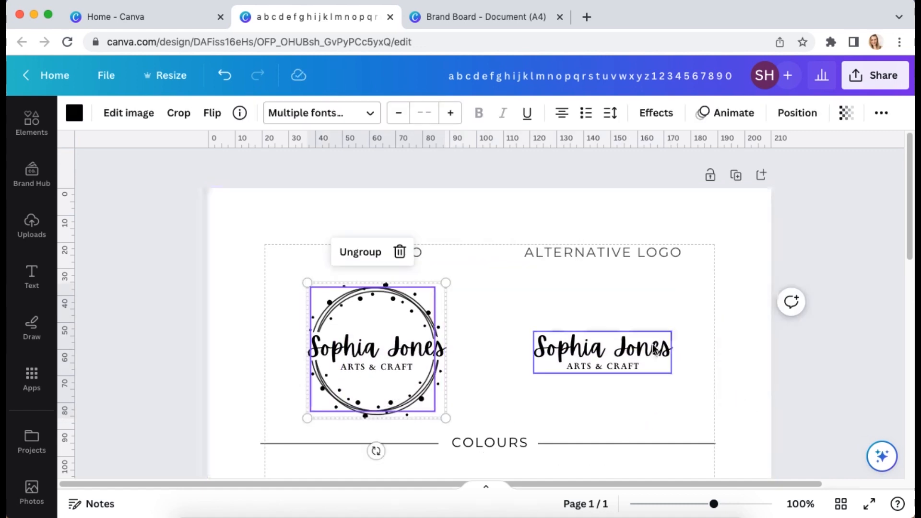
left_click_drag(307, 418, 334, 408)
left_click(723, 397)
left_click_drag(434, 338, 413, 339)
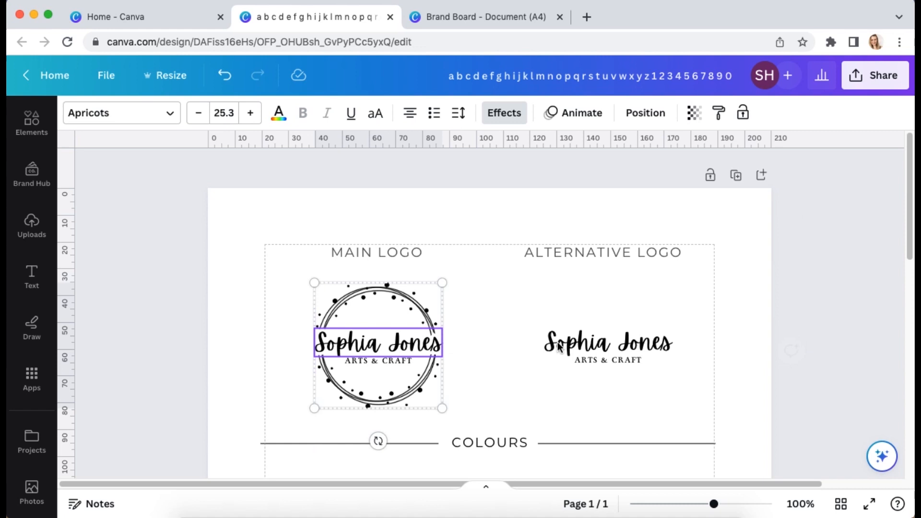
left_click_drag(627, 345, 620, 345)
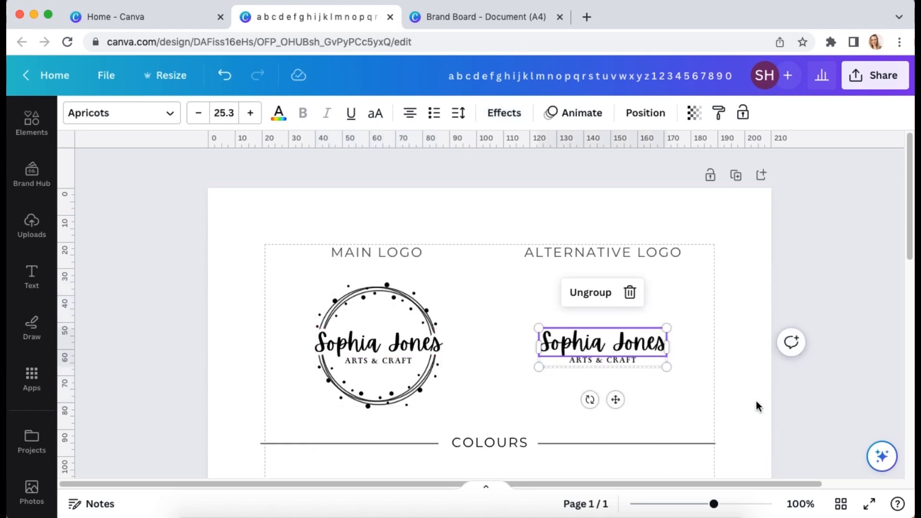
left_click(757, 406)
scroll(749, 398, "down", 3)
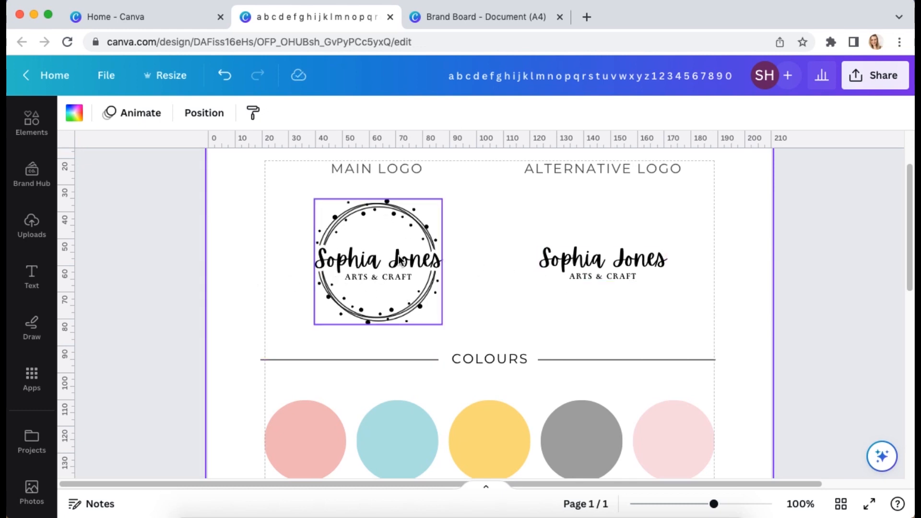
left_click(610, 259)
left_click(733, 295)
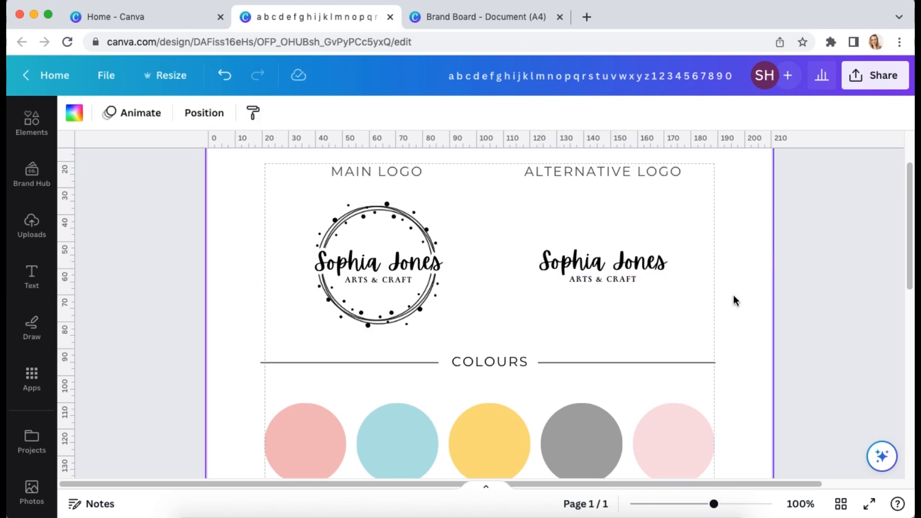
Step: Nudge the MOOD BOARD / INSPIRATION heading and its lines up slightly, away from the inspiration photos
key("super+minus")
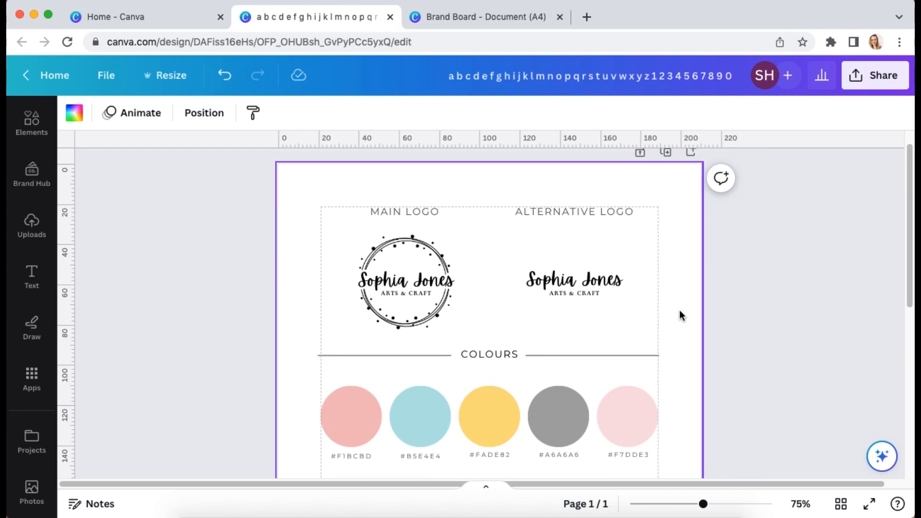
scroll(679, 311, "down", 5)
scroll(683, 314, "down", 3)
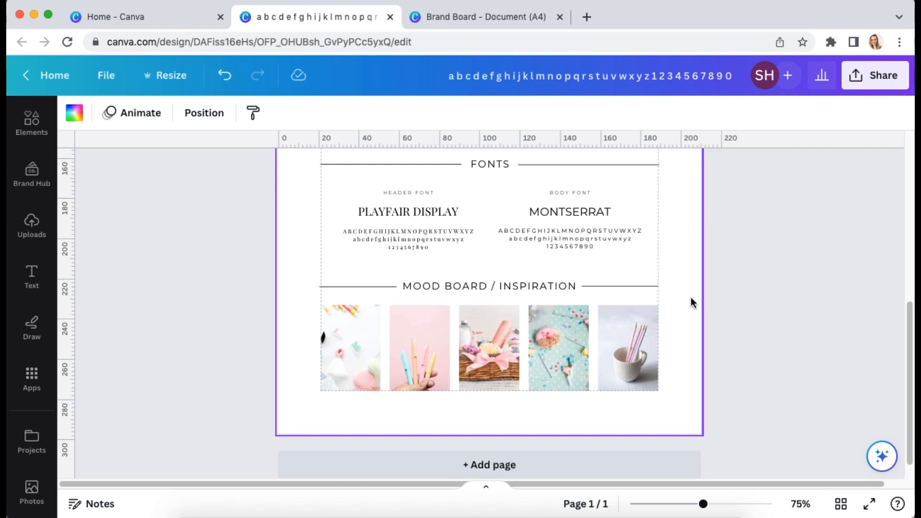
left_click_drag(678, 297, 317, 278)
key("Up")
key("Up")
key("Up")
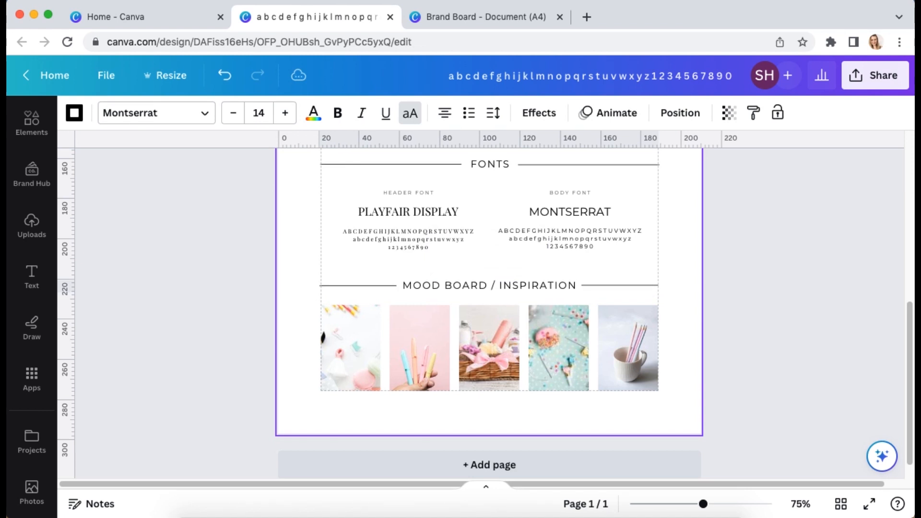
left_click(685, 326)
Step: Try nudging the header and body font samples vertically between the FONTS and MOOD BOARD / INSPIRATION headings
scroll(688, 333, "up", 2)
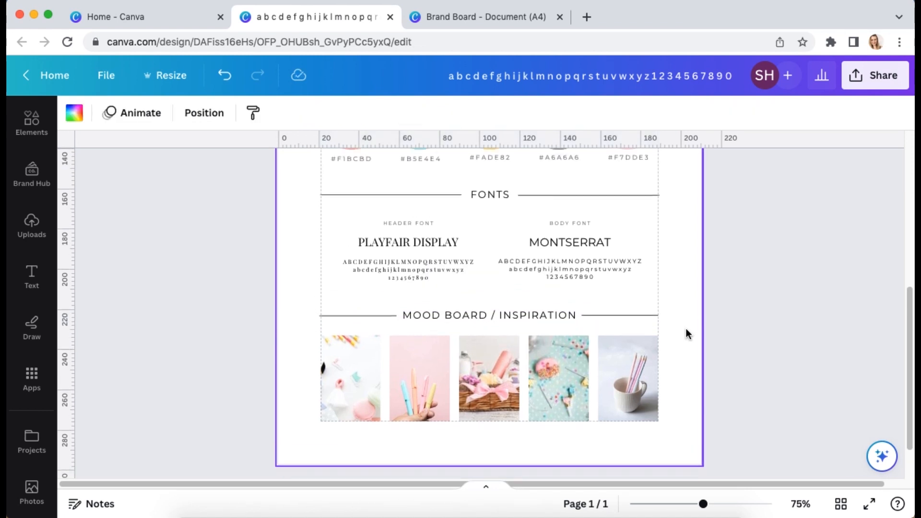
left_click_drag(676, 302, 383, 225)
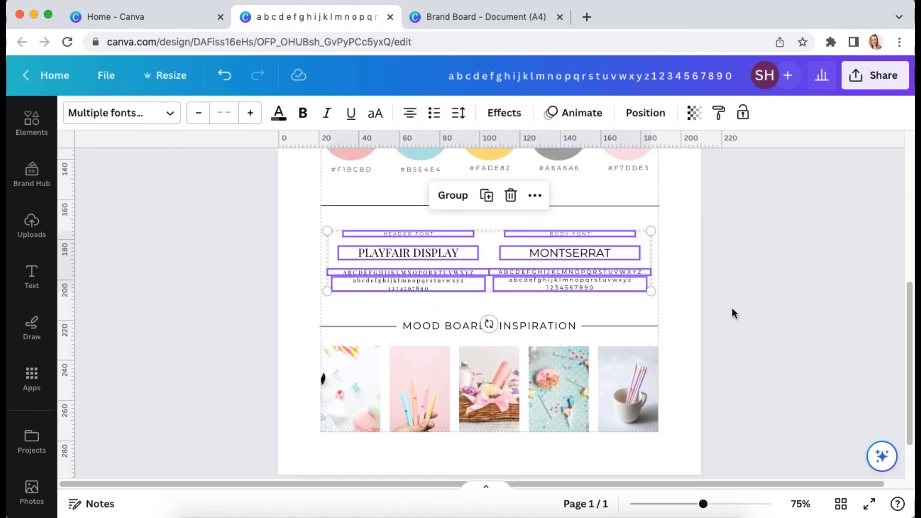
key("Down")
key("Up")
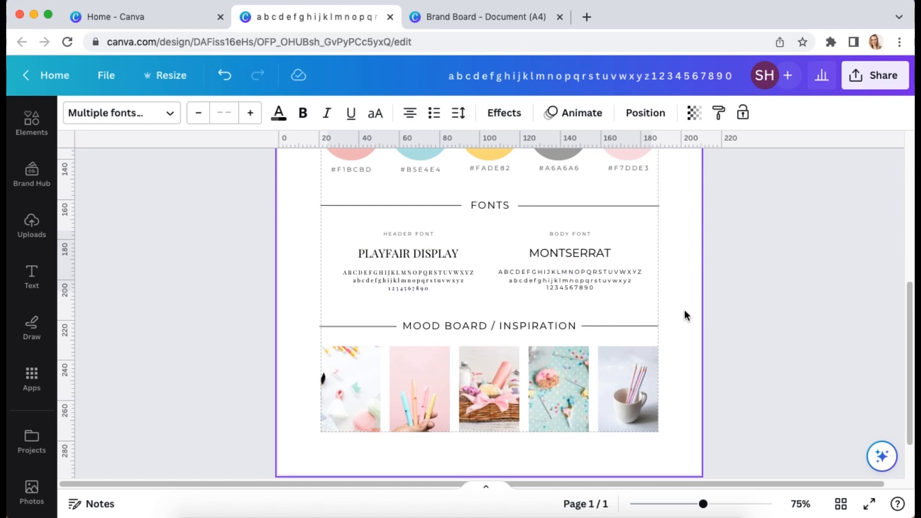
left_click(686, 328)
Step: Rename the design as Brand Board Pastels
scroll(690, 333, "up", 2)
scroll(691, 333, "up", 4)
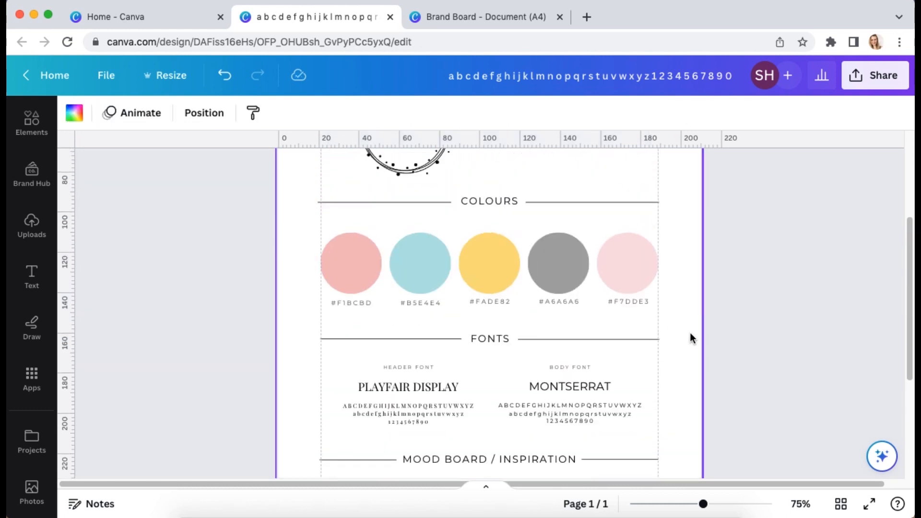
scroll(684, 339, "up", 8)
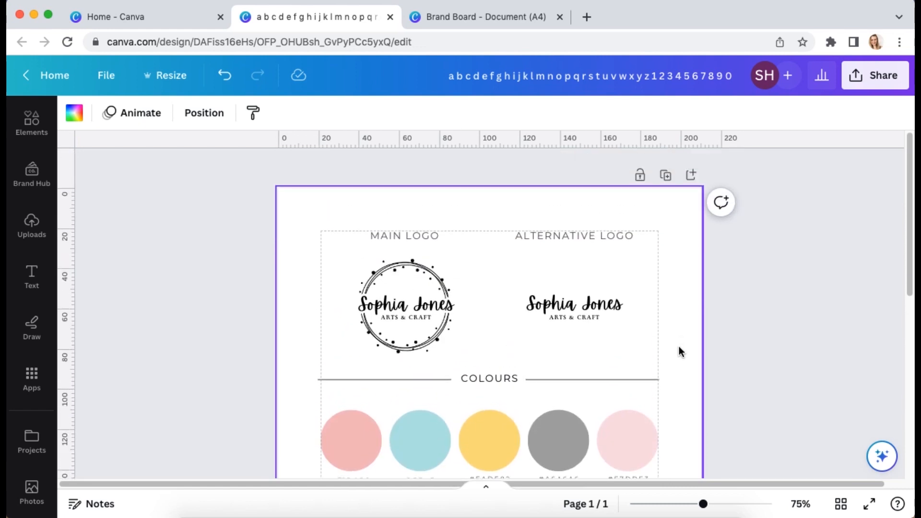
left_click(598, 76)
type("Brand Board Pastels")
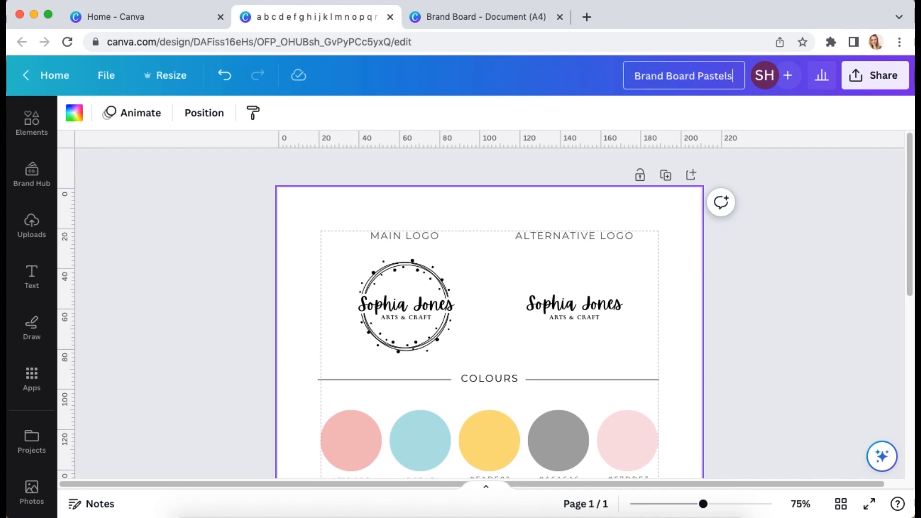
left_click(880, 291)
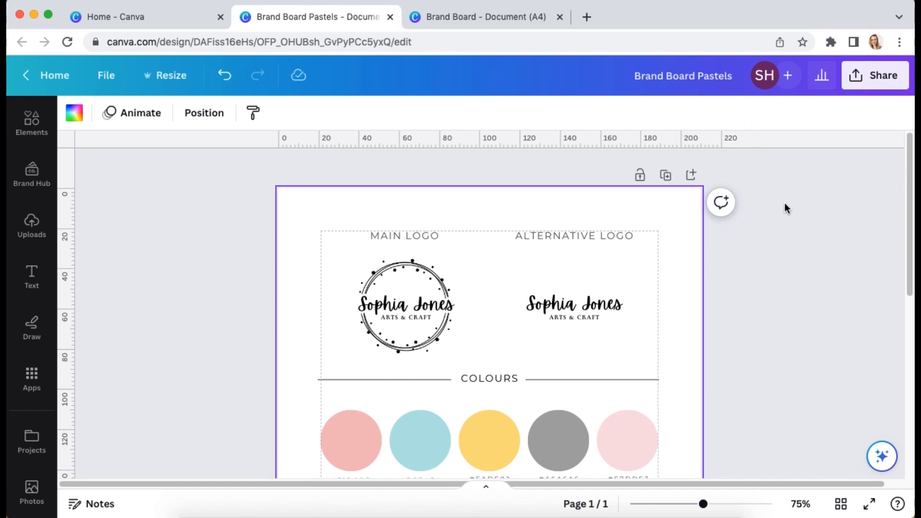
Step: Create a template link for the Brand Board Pastels design and copy it
scroll(797, 345, "down", 5)
scroll(801, 350, "up", 4)
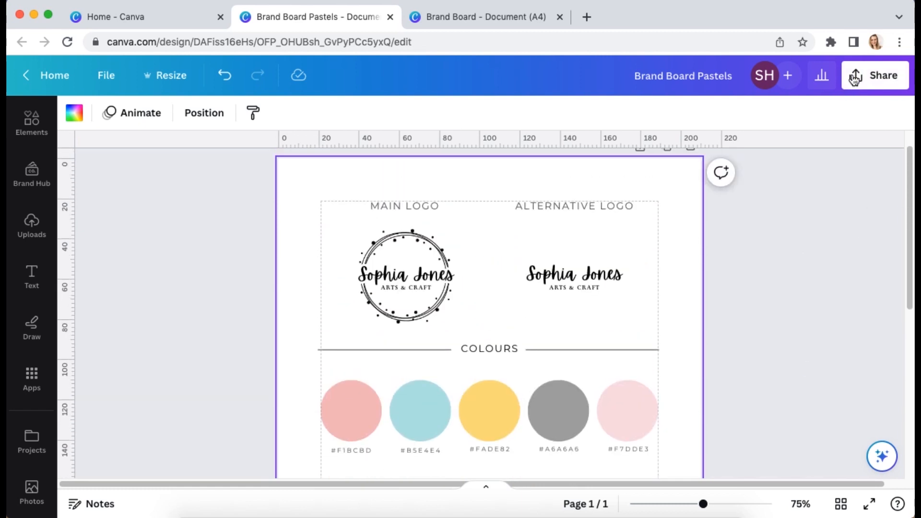
left_click(874, 76)
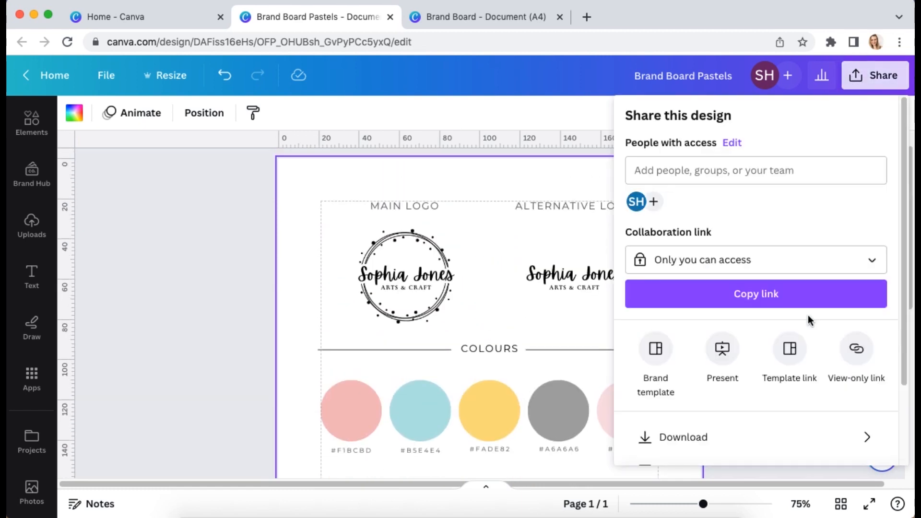
left_click(791, 356)
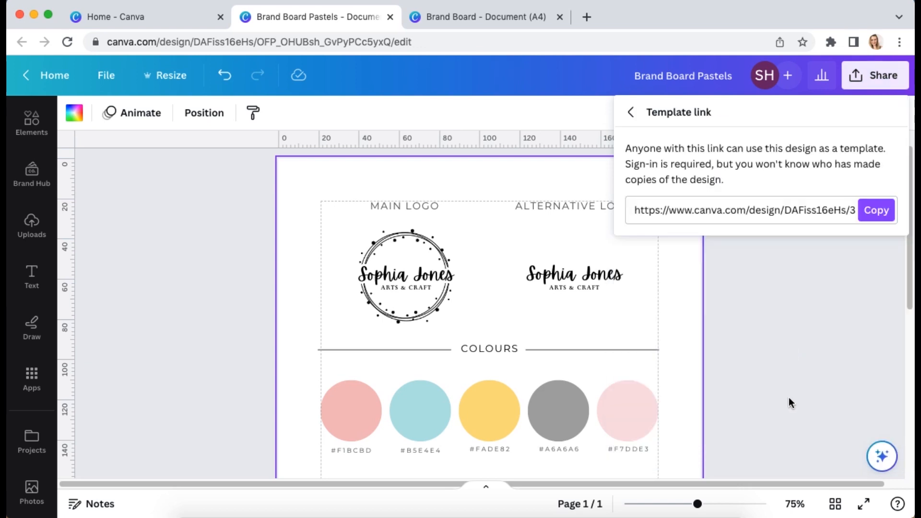
left_click(869, 217)
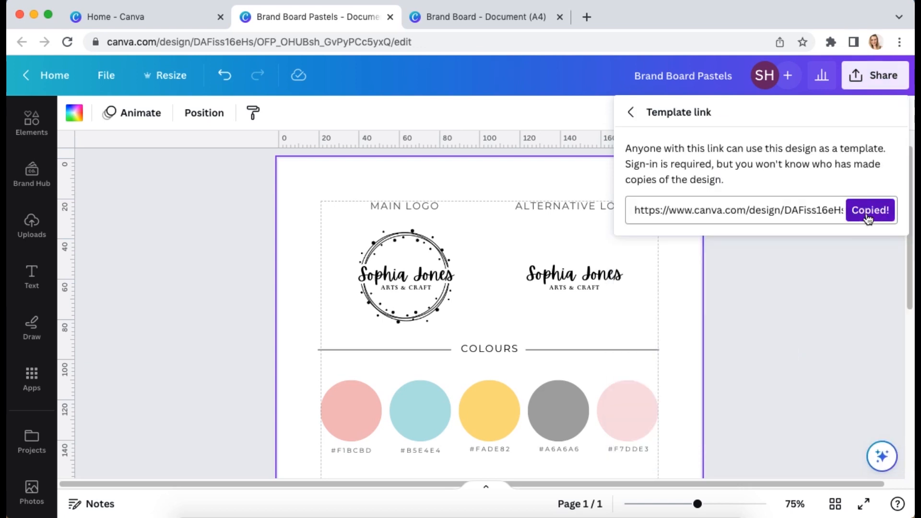
left_click(105, 260)
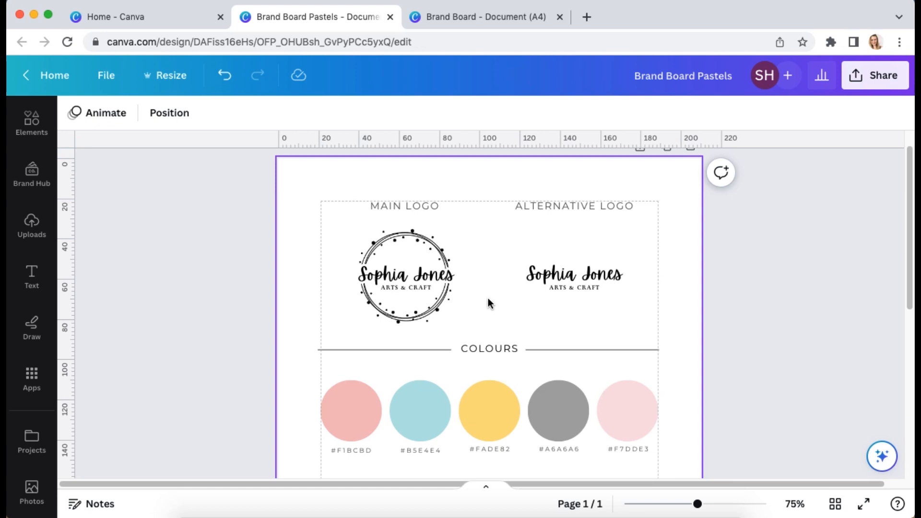
Step: Find the Pretty Papers YOUR TEMPLATE HERE document among the recent designs on the home page and open it
left_click(158, 19)
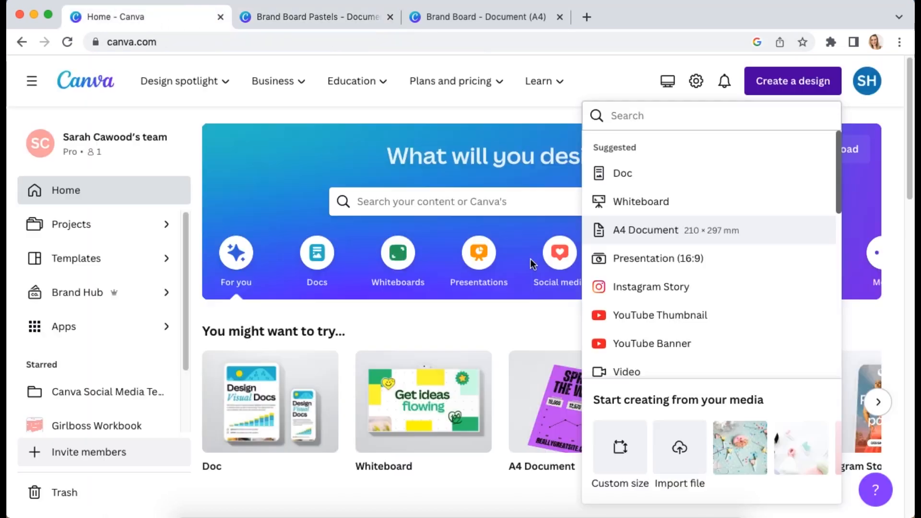
left_click(501, 431)
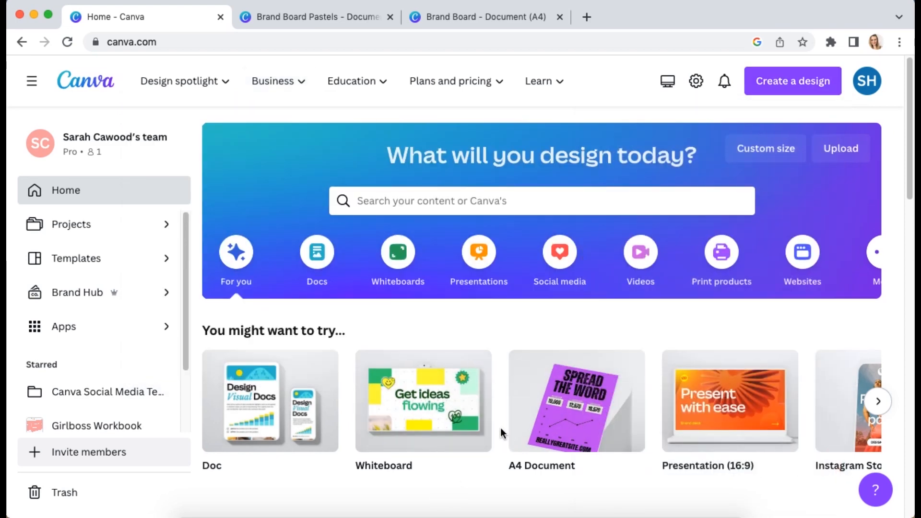
scroll(502, 431, "down", 8)
scroll(516, 427, "down", 4)
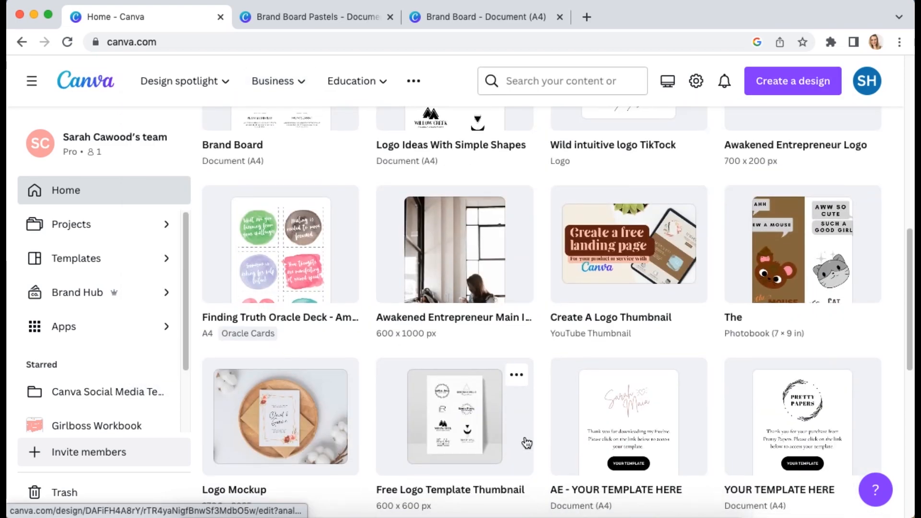
scroll(527, 442, "down", 2)
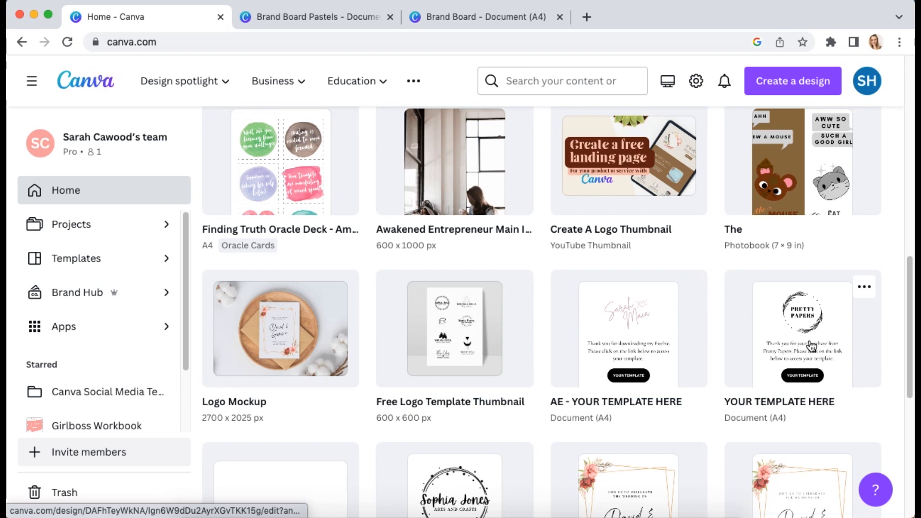
left_click(811, 346)
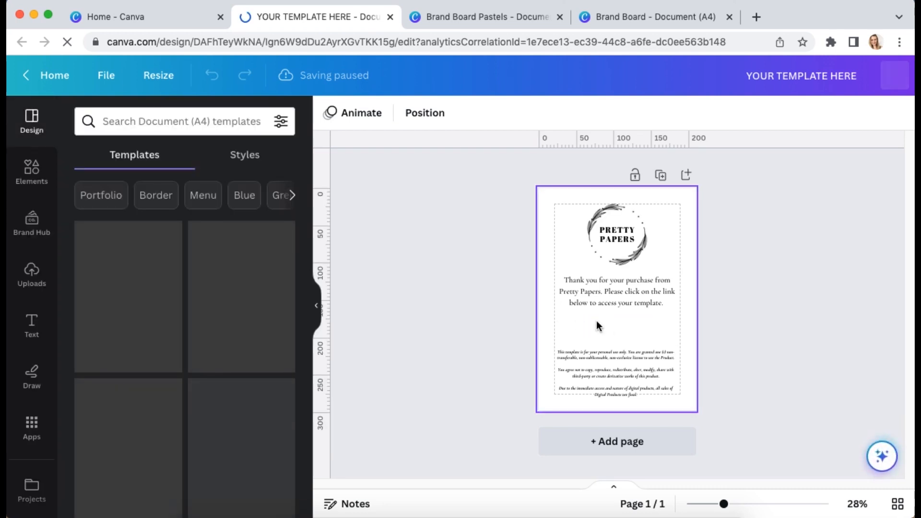
key("super+plus")
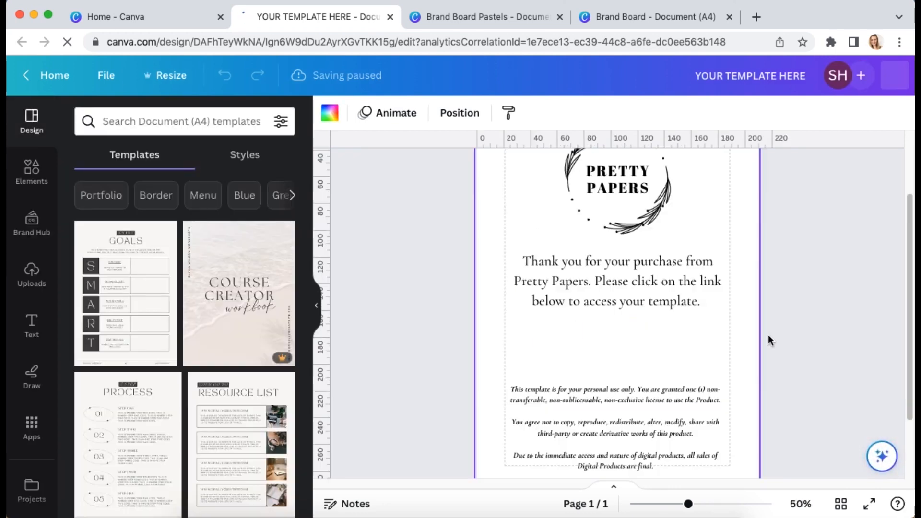
left_click(649, 353)
left_click(683, 348)
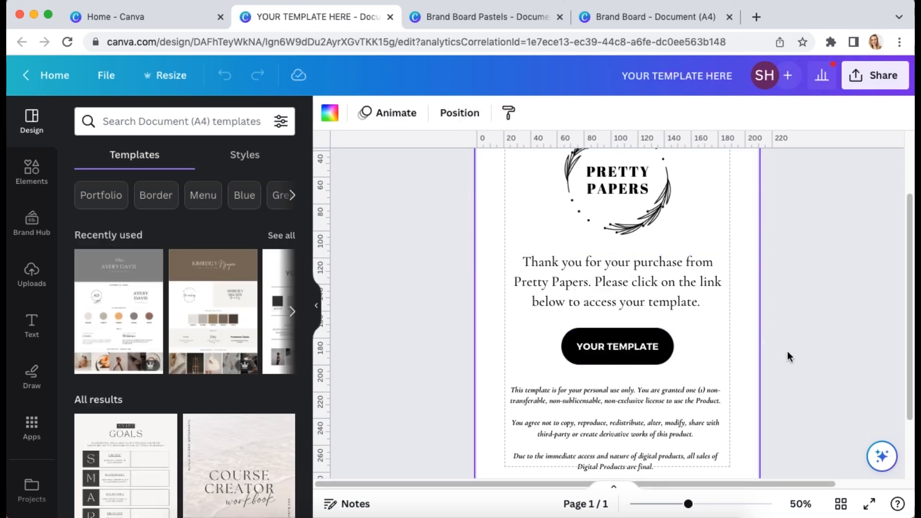
Step: Link the black YOUR TEMPLATE button shape to the copied Brand Board Pastels template link
left_click(623, 339)
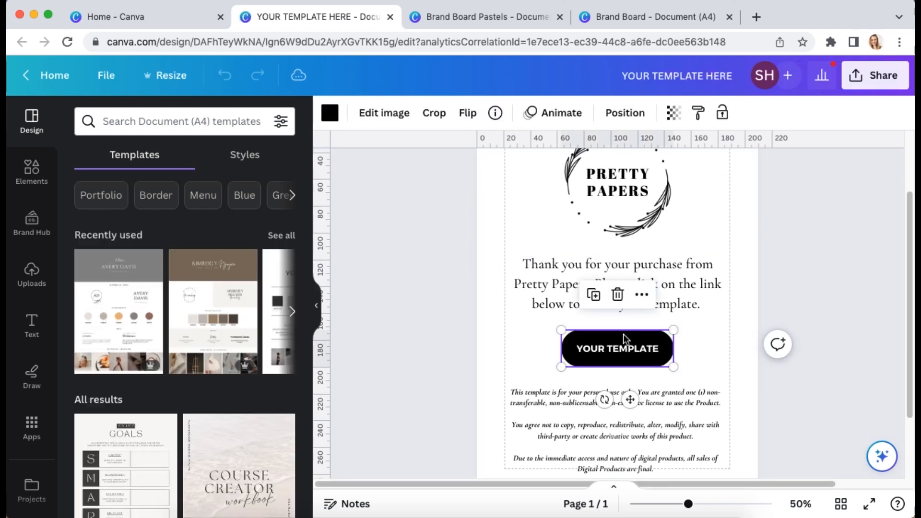
left_click(642, 294)
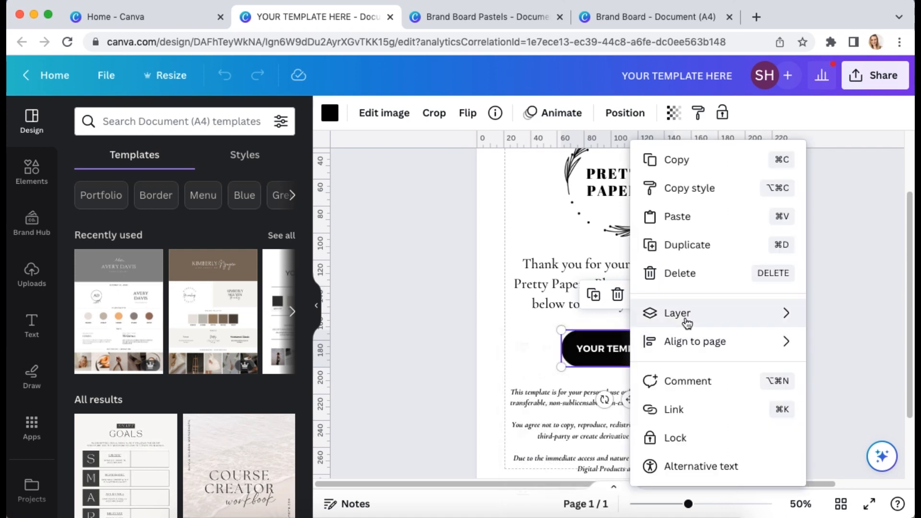
left_click(679, 410)
key("super+v")
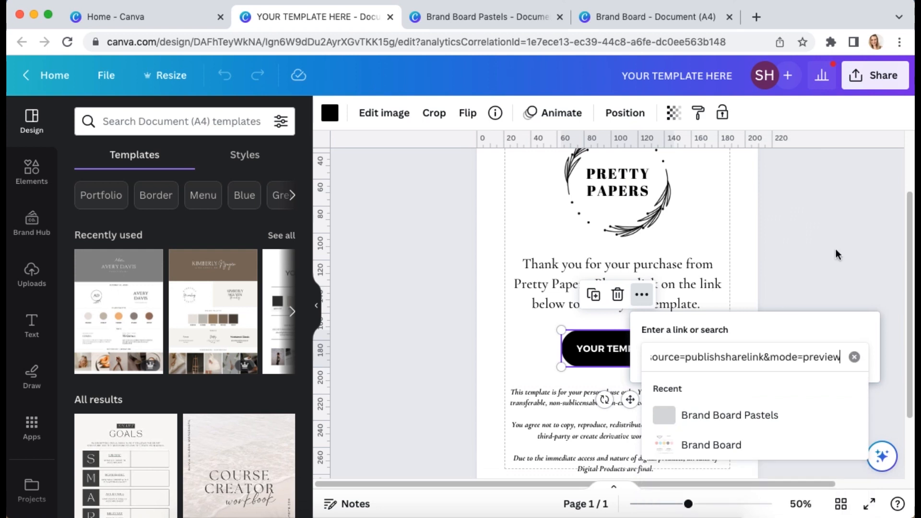
key("Return")
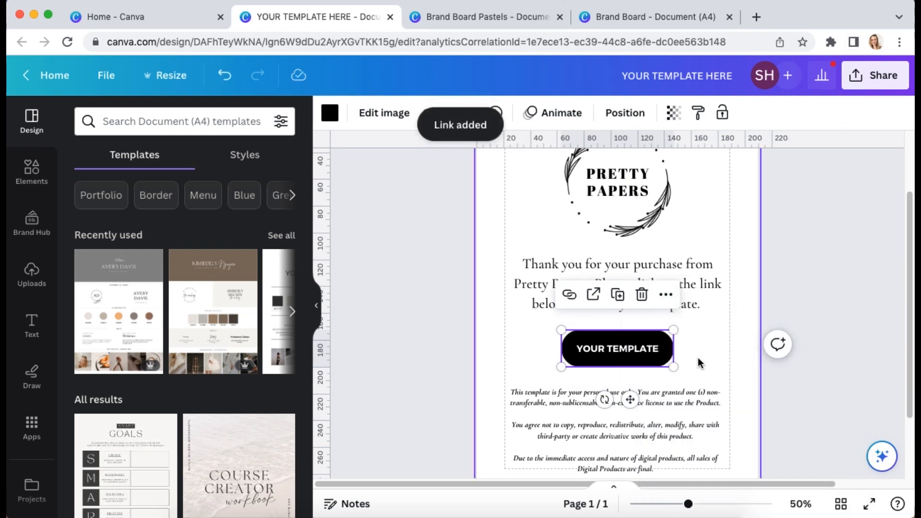
Step: Examine the download file types for the thank-you document, including PDF Standard, and return to the YOUR TEMPLATE button
left_click(856, 77)
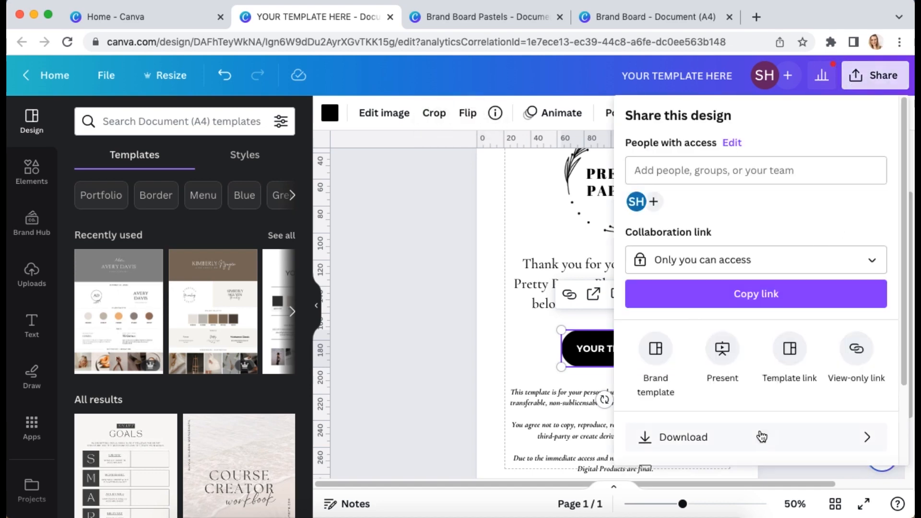
left_click(762, 435)
left_click(695, 178)
left_click(660, 303)
left_click(739, 176)
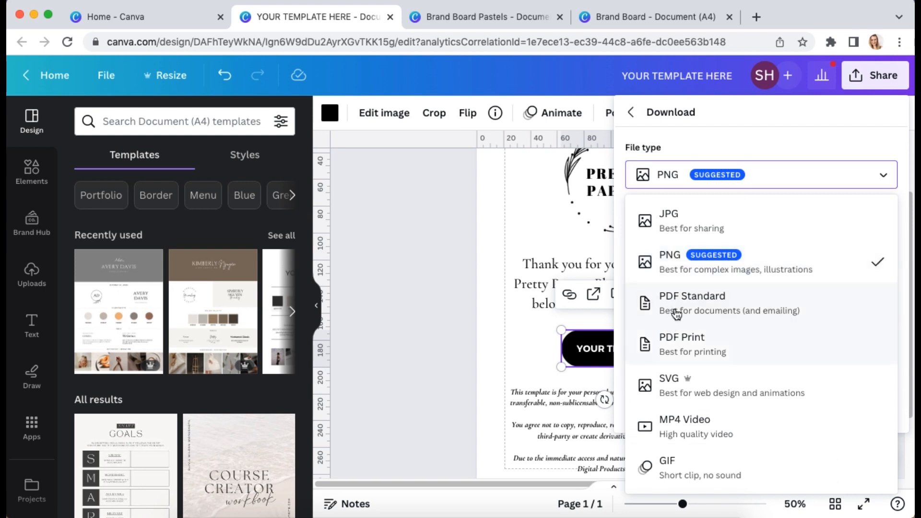
left_click(407, 224)
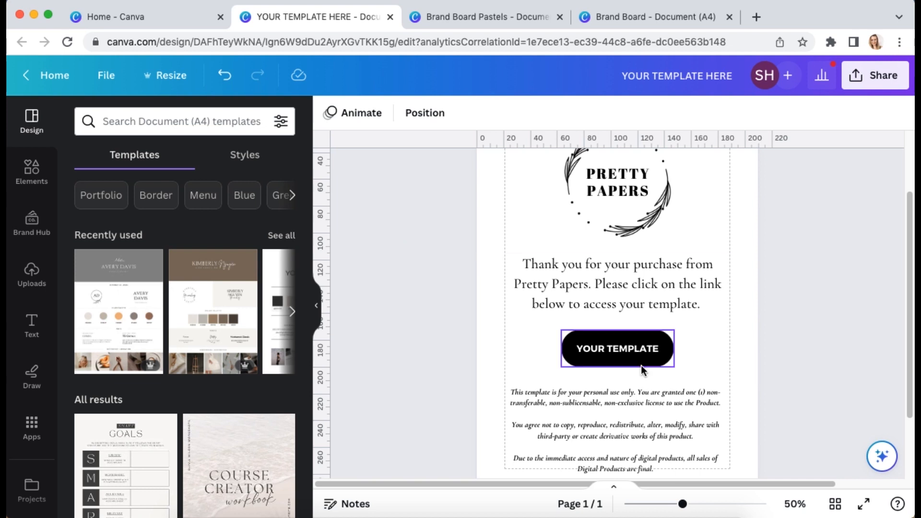
left_click(632, 337)
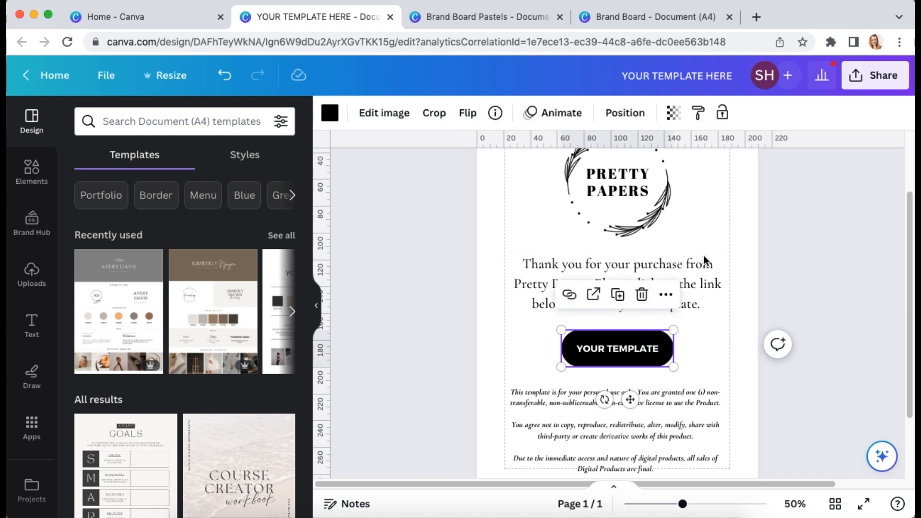
Step: Look over the original Brand Board document, close it and return to the Brand Board Pastels design
left_click(600, 17)
scroll(712, 342, "down", 3)
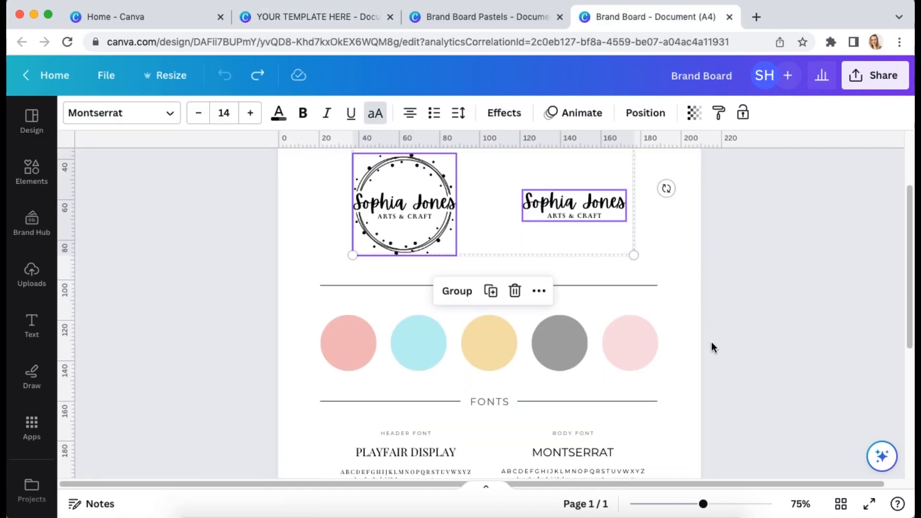
scroll(712, 342, "up", 2)
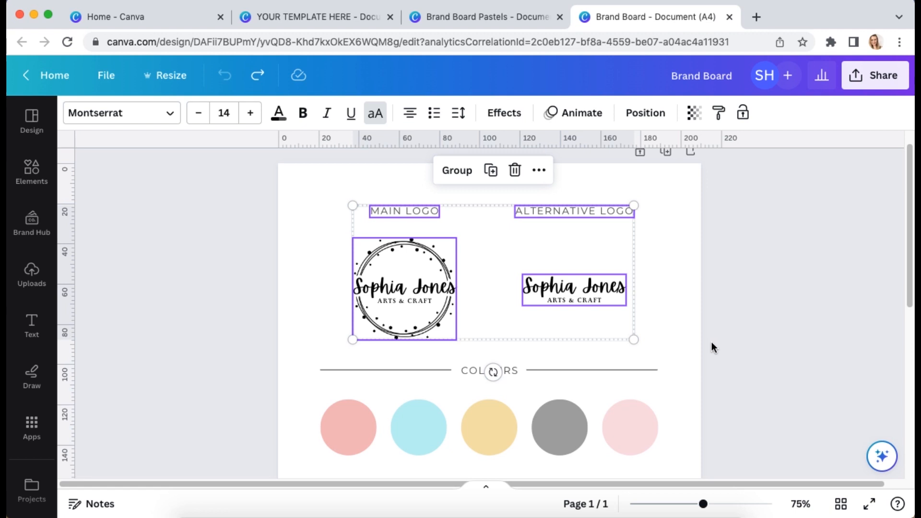
scroll(712, 342, "down", 4)
scroll(712, 341, "up", 2)
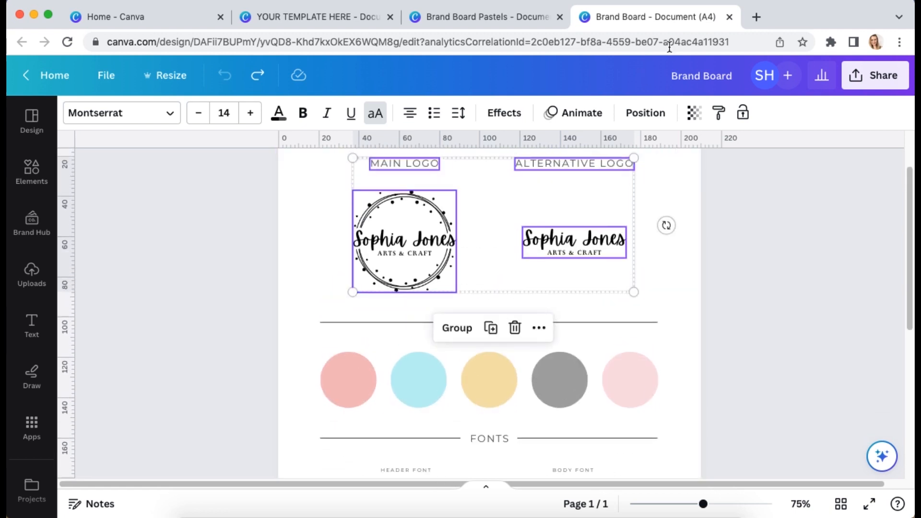
left_click(486, 21)
left_click(622, 21)
key("super+w")
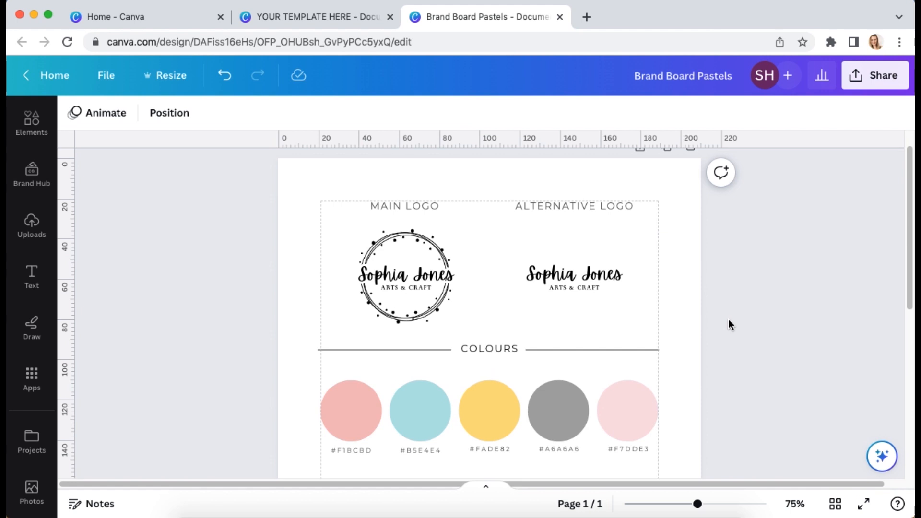
Step: Review the Brand Board Pastels page at 50% zoom, from the logos down to the mood board
scroll(728, 326, "down", 5)
scroll(682, 362, "up", 3)
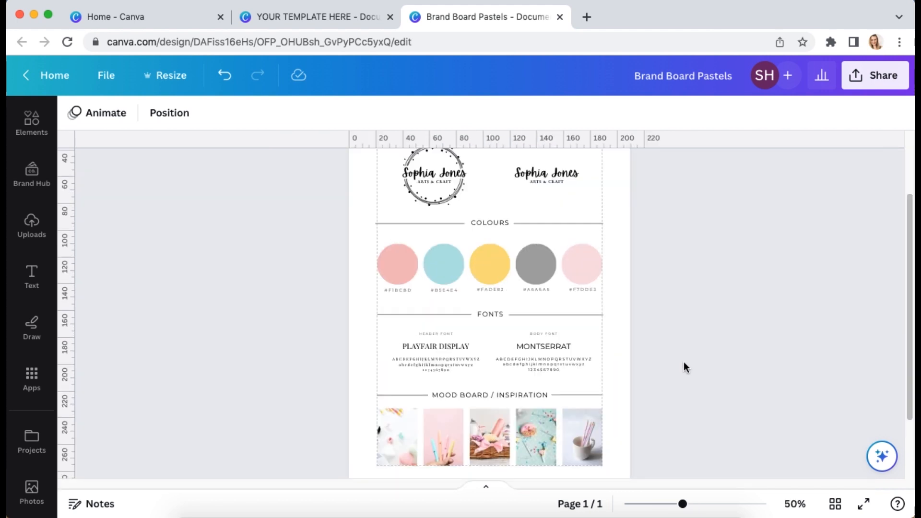
scroll(684, 362, "up", 2)
scroll(685, 362, "down", 3)
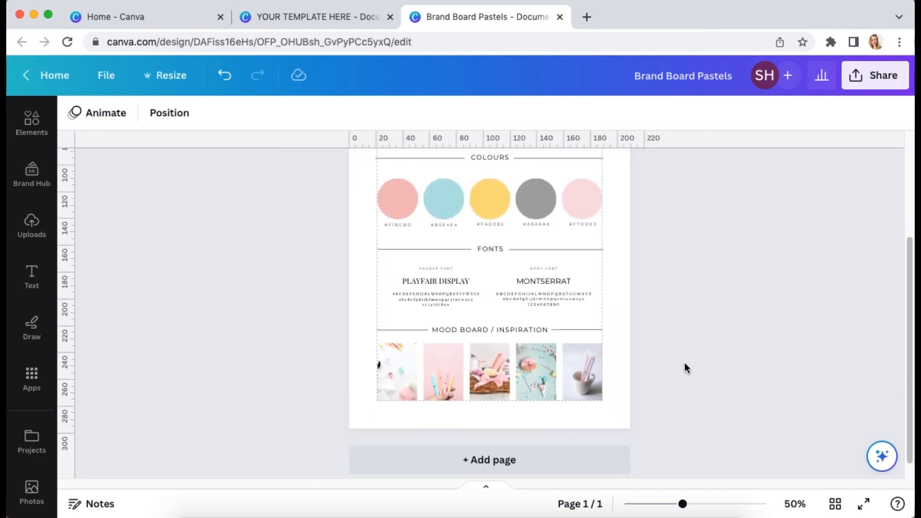